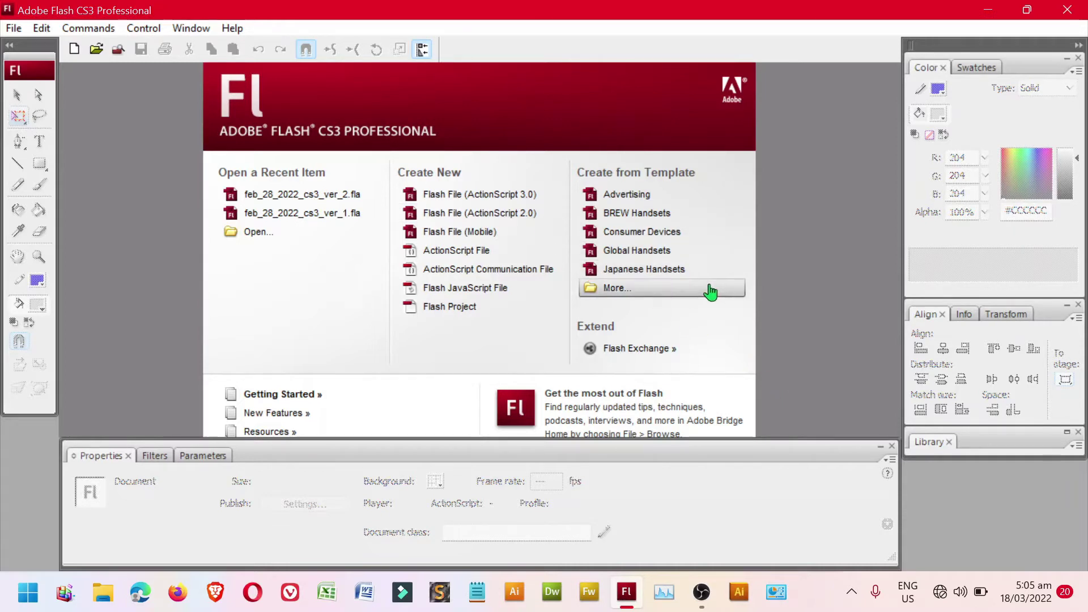
- Create an ActionScript 3.0 Flash file with an 800 x 500 pixel stage, fitted in the window
click(507, 201)
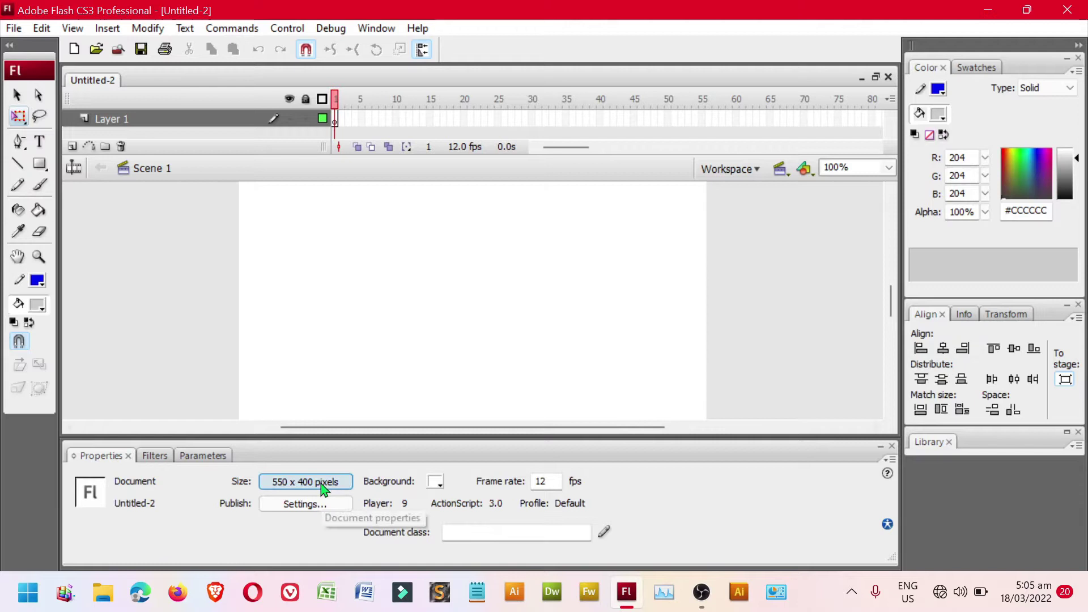
click(323, 483)
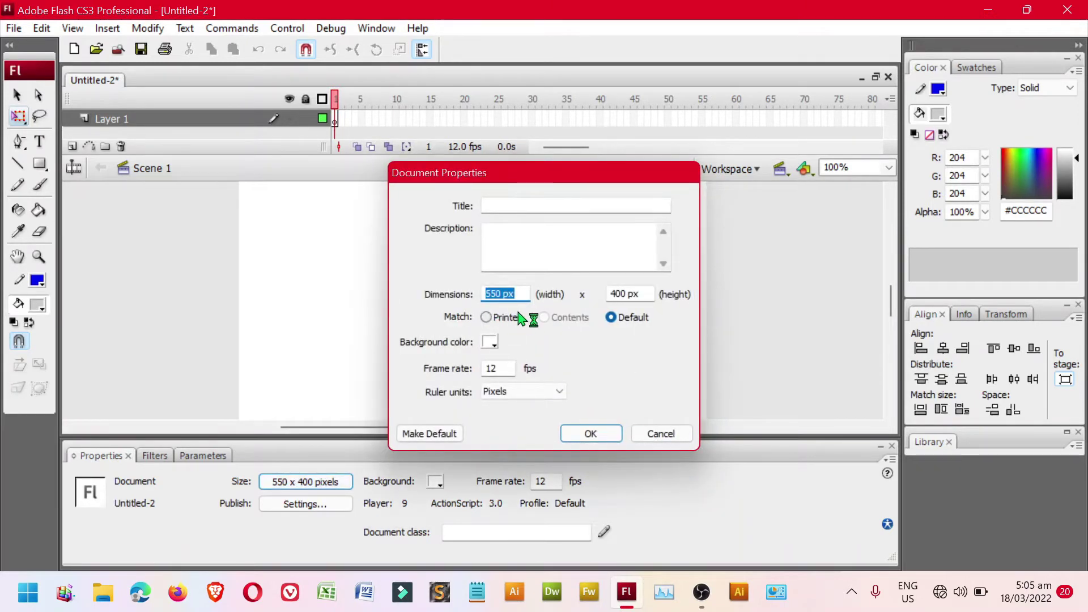
text(800)
drag(643, 292, 542, 296)
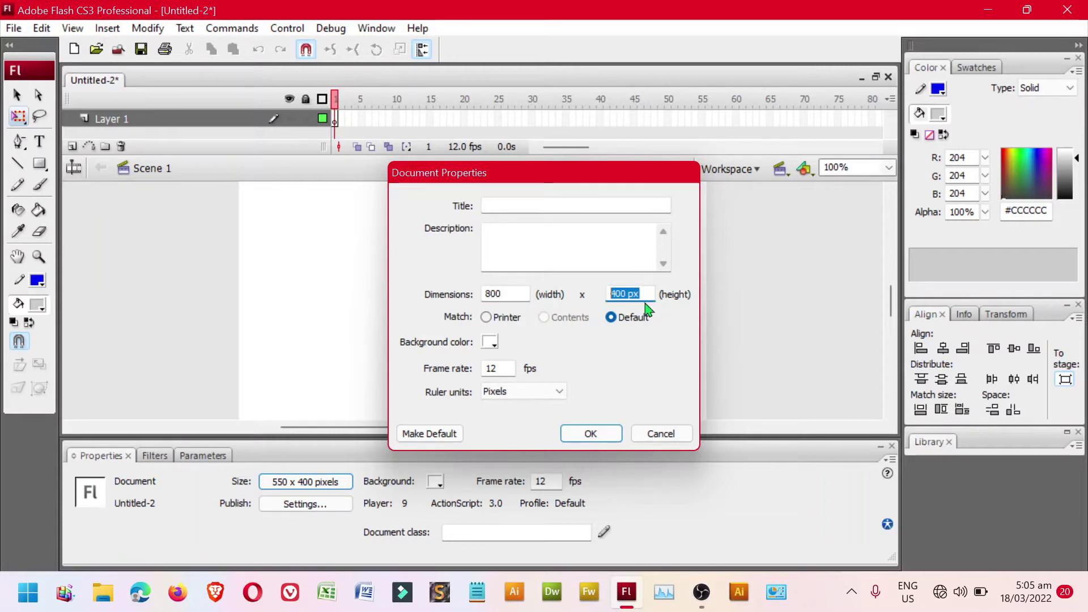
text(500)
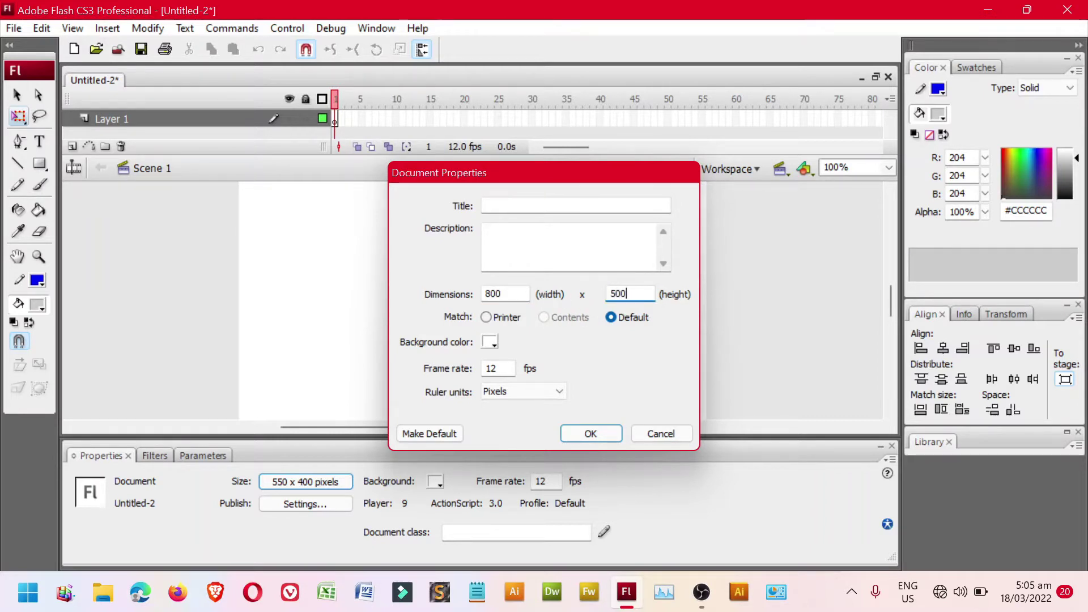
click(590, 434)
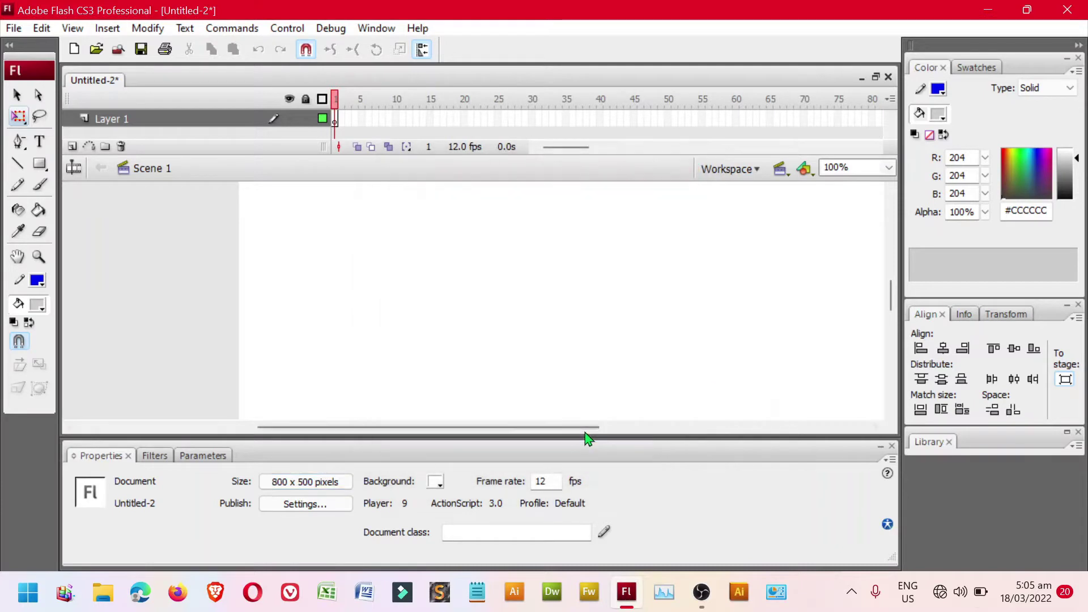
click(889, 170)
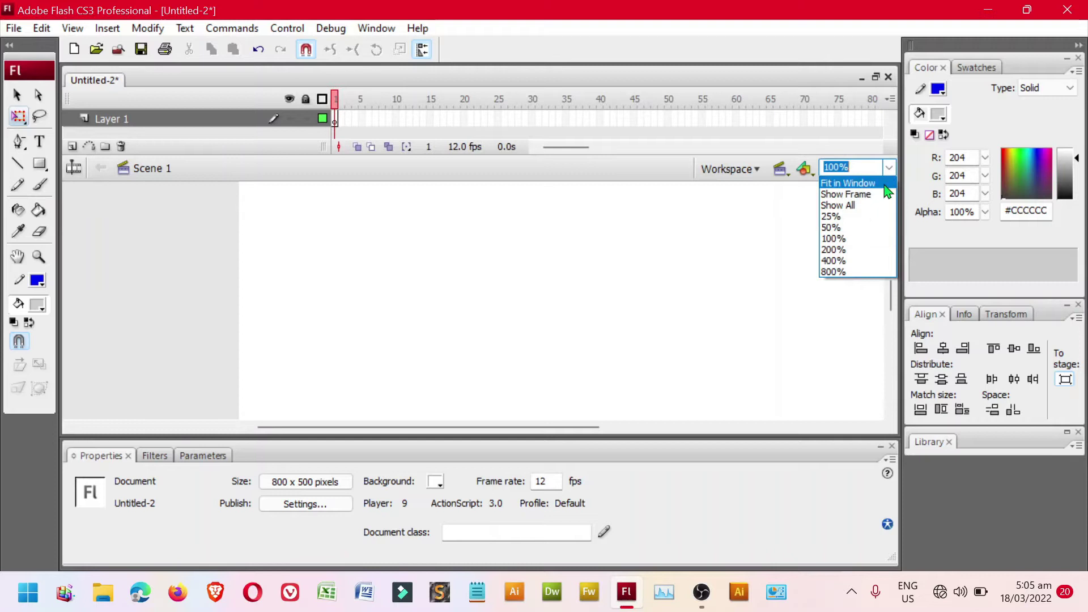
click(888, 192)
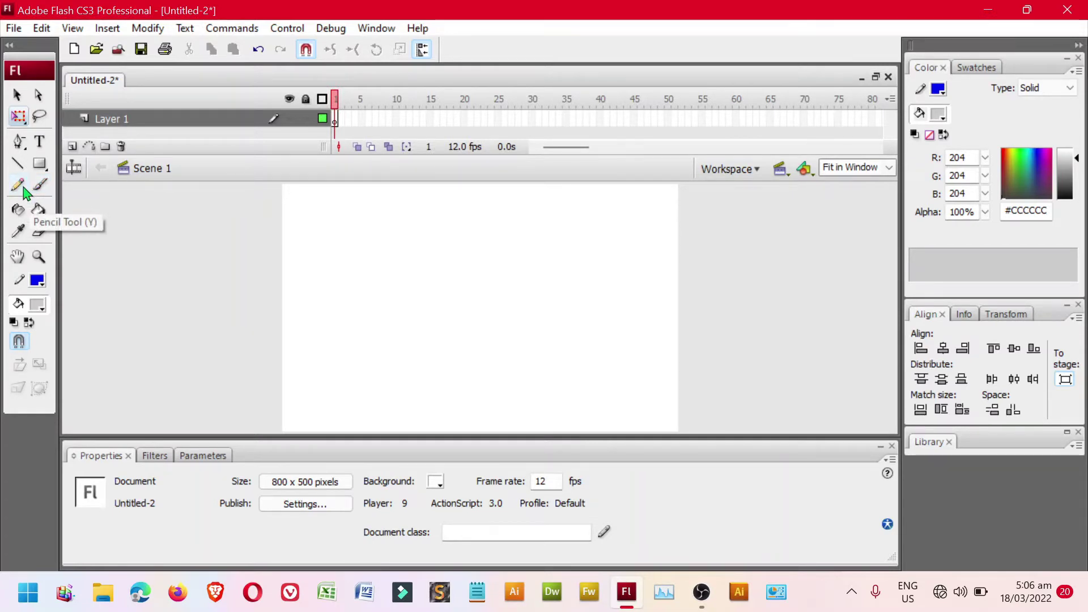
- Choose the Pencil tool in Smooth mode and zoom the stage in slightly
click(23, 191)
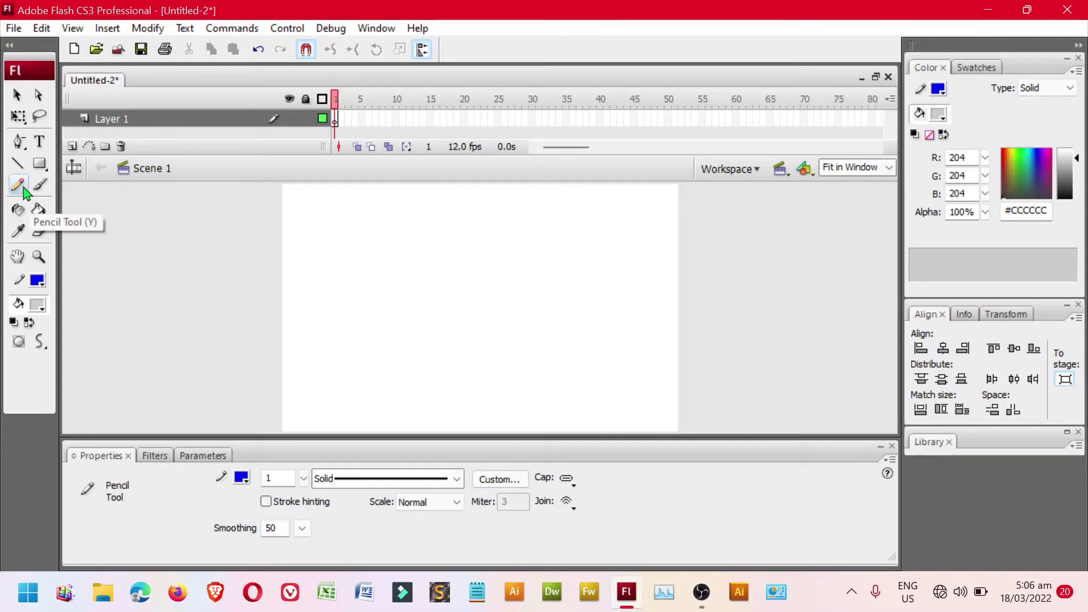
click(47, 355)
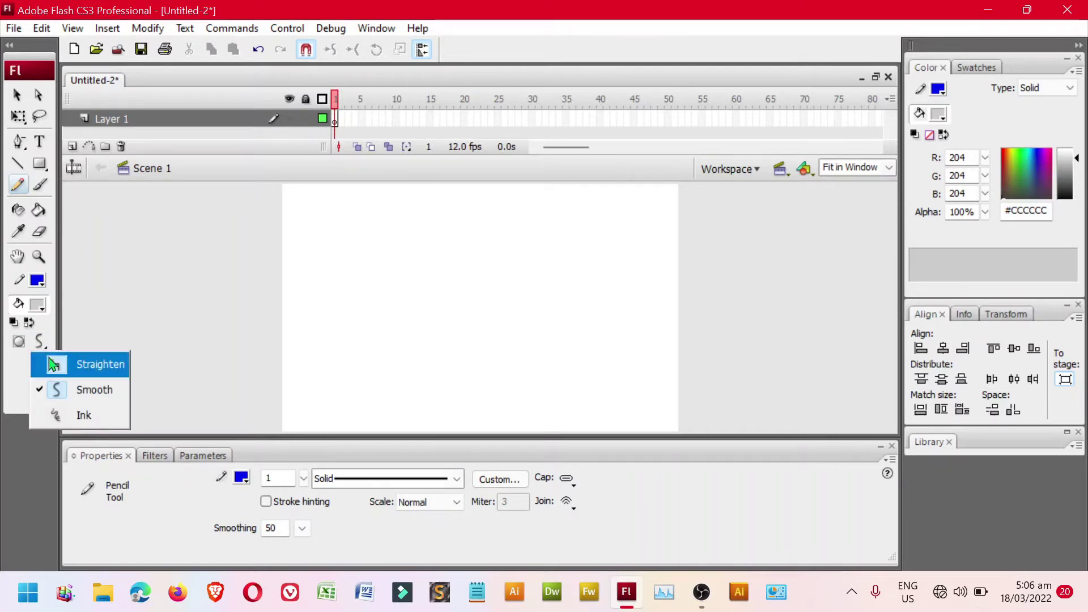
click(78, 391)
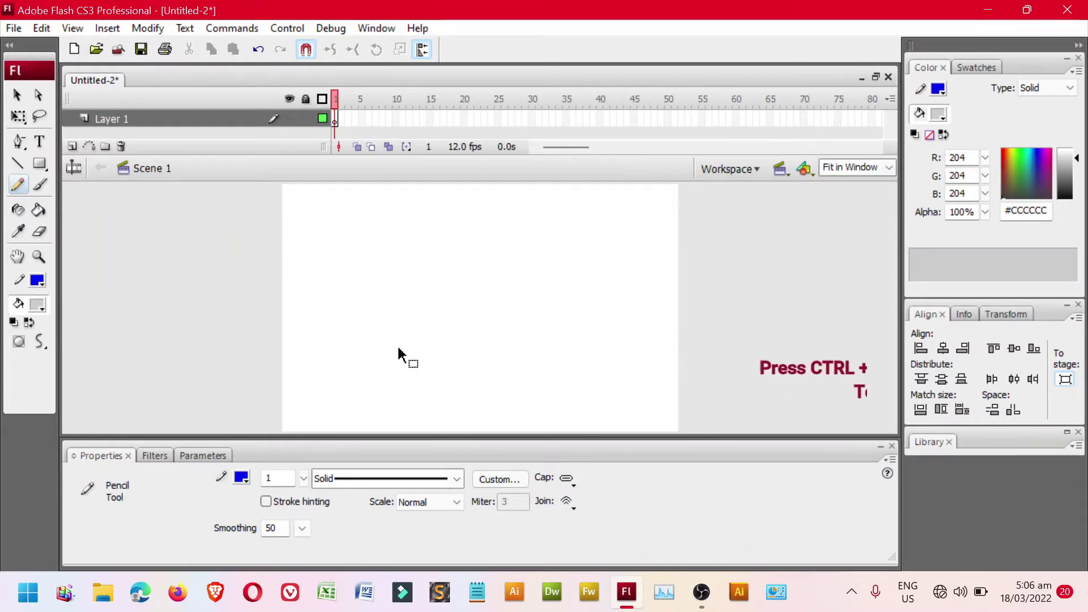
key(ctrl+equal)
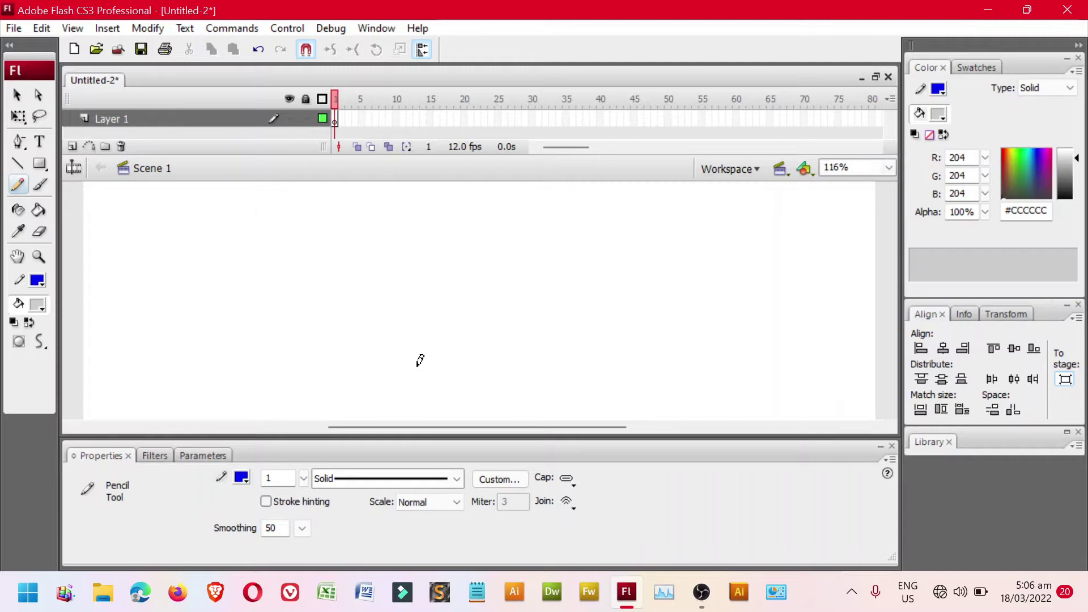
- Sketch the wing in pencil, undo the first try, then redraw the humped top and feather zigzags
click(882, 448)
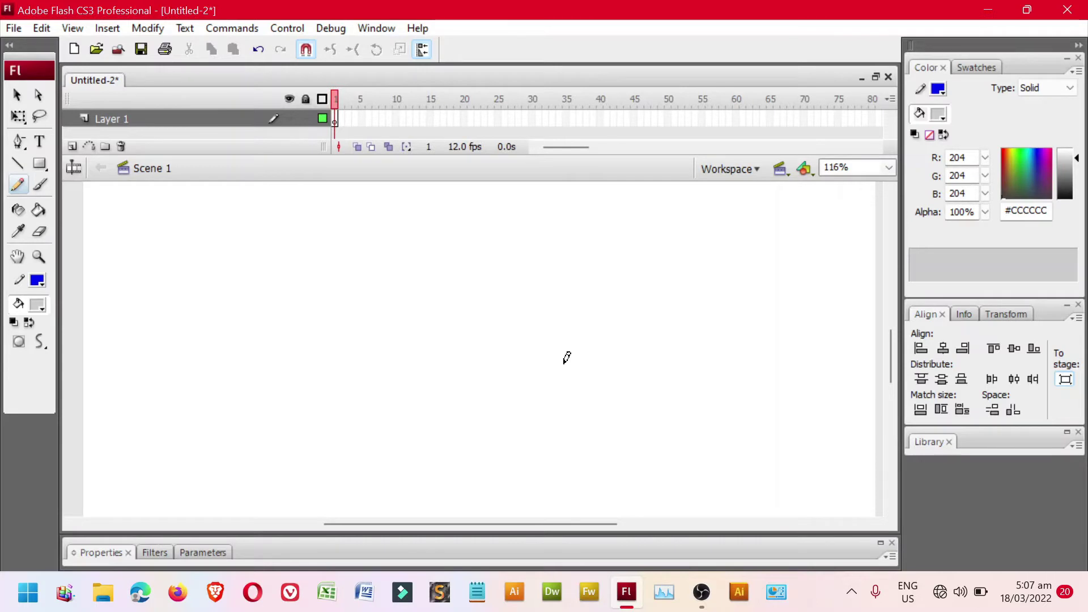
mouse_move(561, 356)
mouse_down()
mouse_move(451, 261)
mouse_move(436, 263)
mouse_up()
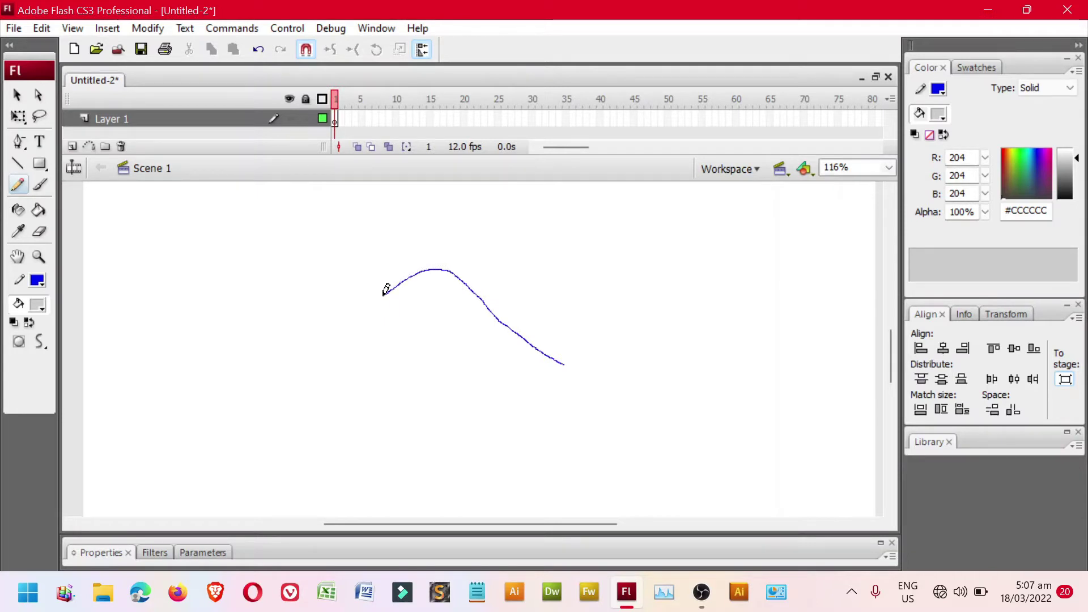
mouse_move(384, 294)
mouse_down()
mouse_move(326, 358)
mouse_move(246, 397)
mouse_move(279, 404)
mouse_move(329, 386)
mouse_move(304, 411)
mouse_move(326, 410)
mouse_move(370, 388)
mouse_move(360, 398)
mouse_move(372, 410)
mouse_move(418, 377)
mouse_move(401, 400)
mouse_move(411, 411)
mouse_move(450, 391)
mouse_move(440, 404)
mouse_up()
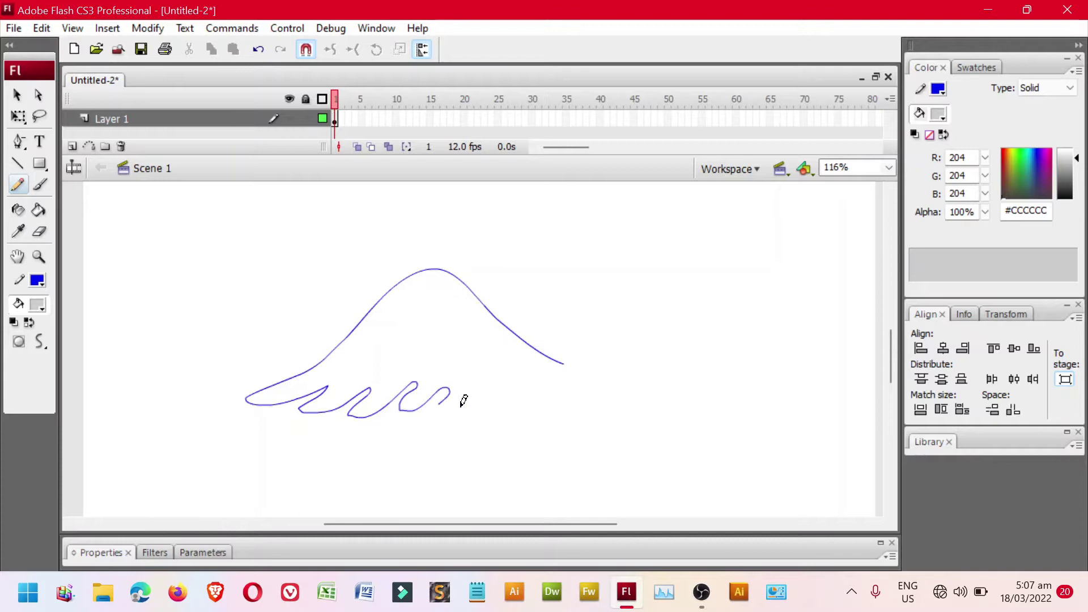
key(ctrl+z)
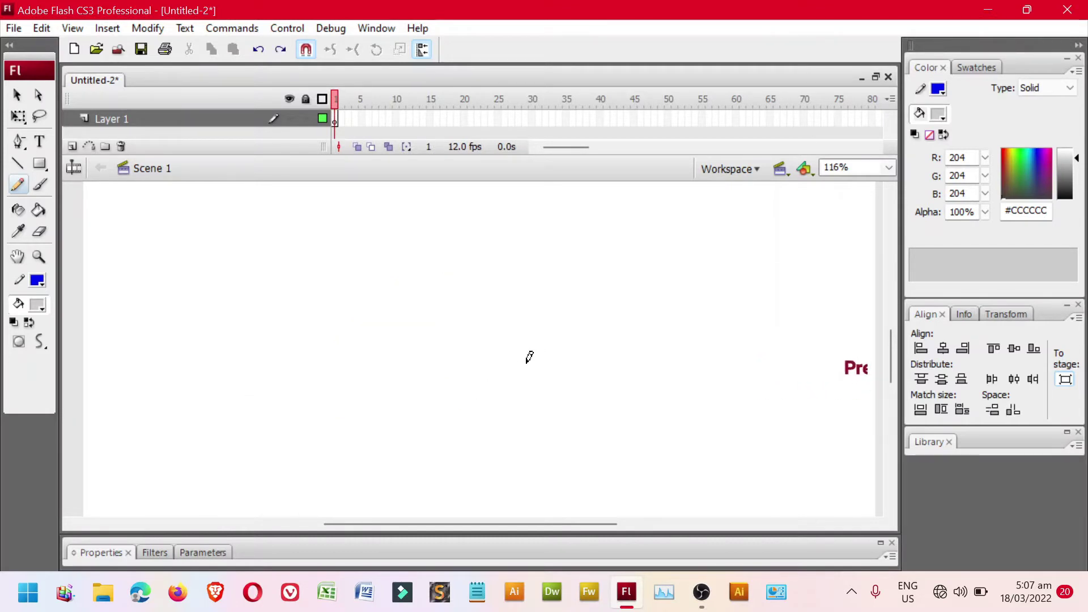
mouse_move(527, 358)
mouse_down()
mouse_move(411, 255)
mouse_move(368, 249)
mouse_move(223, 365)
mouse_move(263, 361)
mouse_move(313, 335)
mouse_move(261, 372)
mouse_move(280, 376)
mouse_move(342, 339)
mouse_move(297, 378)
mouse_up()
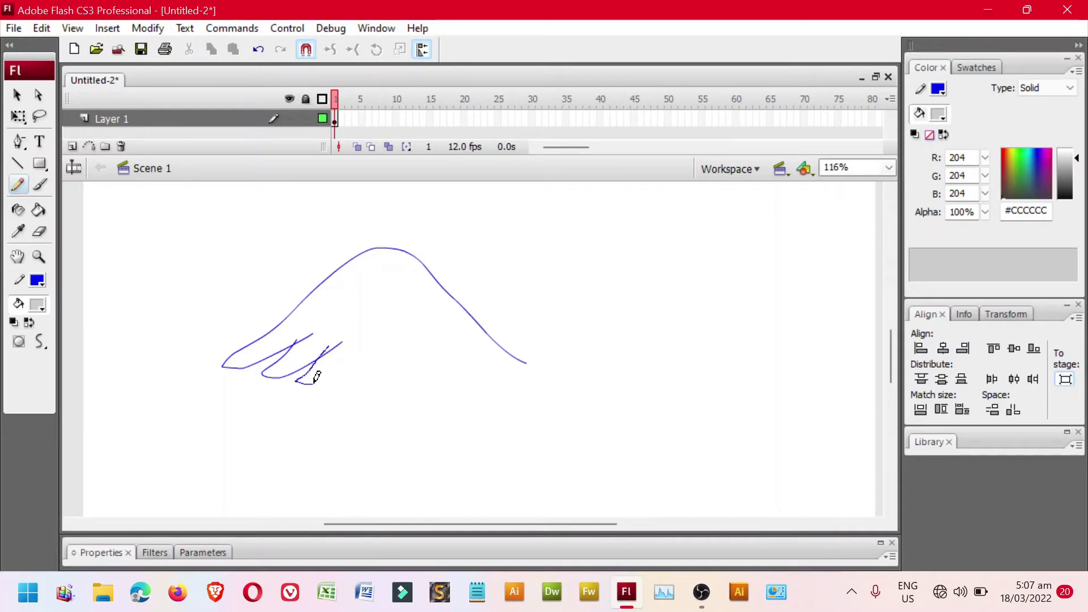
mouse_move(374, 340)
mouse_down()
mouse_move(331, 382)
mouse_move(362, 381)
mouse_move(401, 349)
mouse_move(370, 387)
mouse_move(419, 359)
mouse_move(403, 386)
mouse_move(447, 359)
mouse_move(430, 386)
mouse_move(481, 357)
mouse_up()
drag(450, 390, 475, 382)
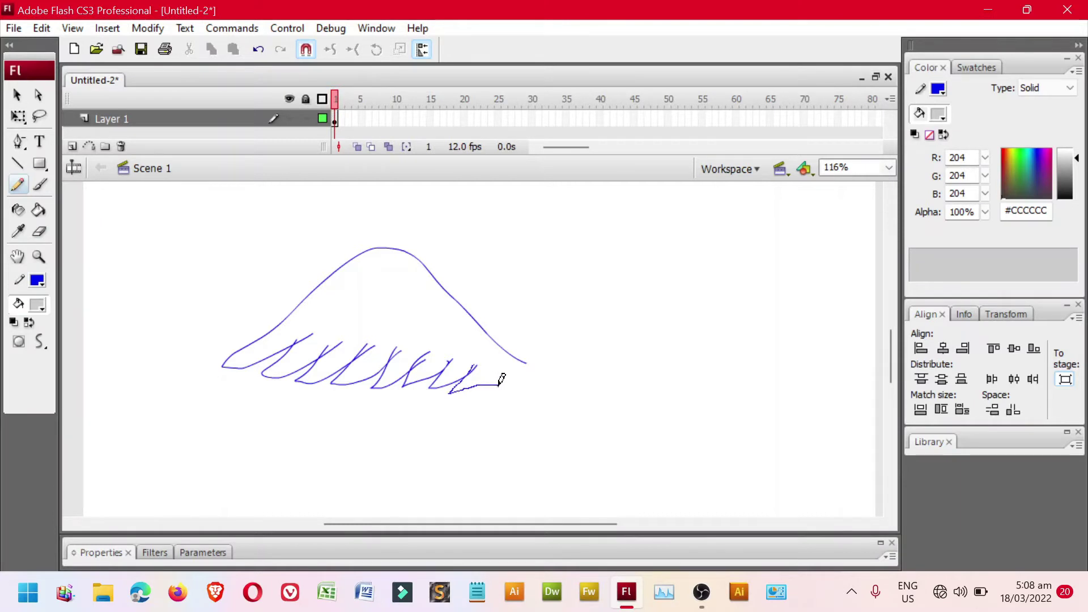
mouse_move(513, 380)
mouse_down()
mouse_move(529, 374)
mouse_move(523, 359)
mouse_up()
- Paint-bucket the inside of the wing outline with light grey #CCCCCC
click(39, 211)
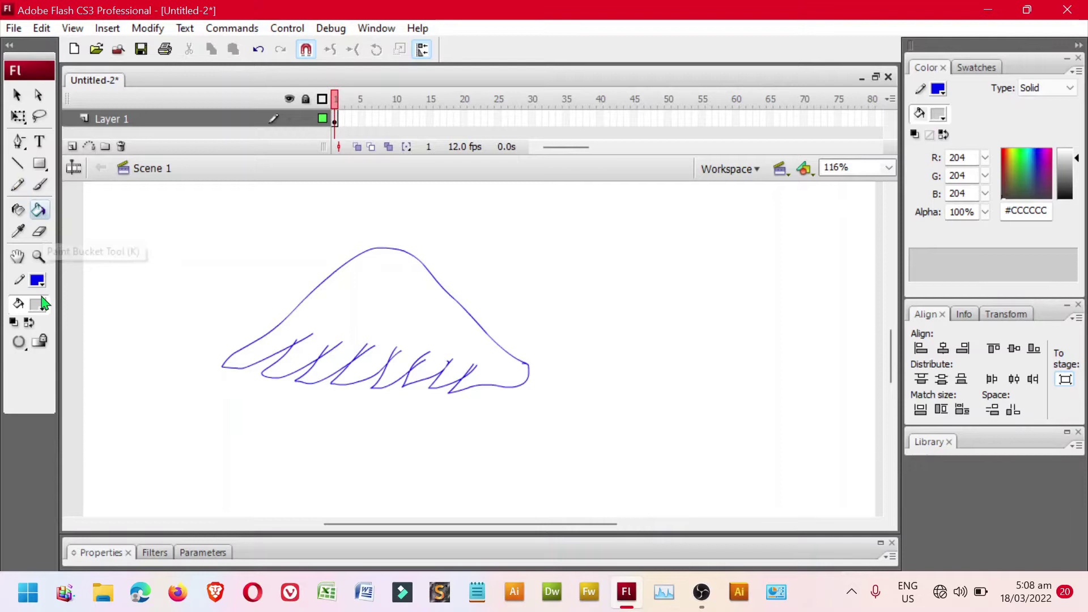
click(370, 293)
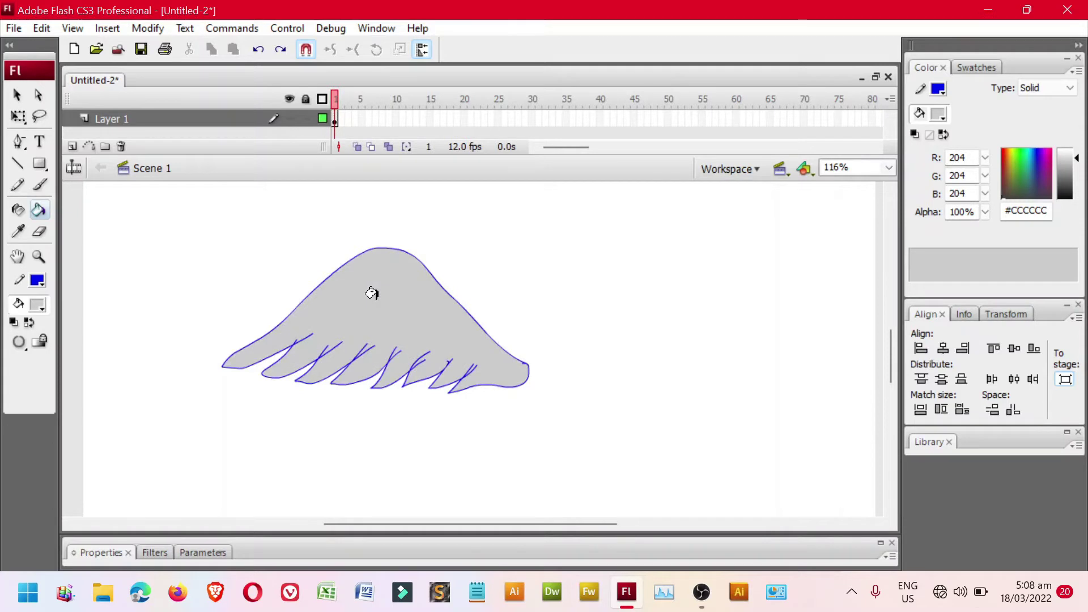
click(18, 96)
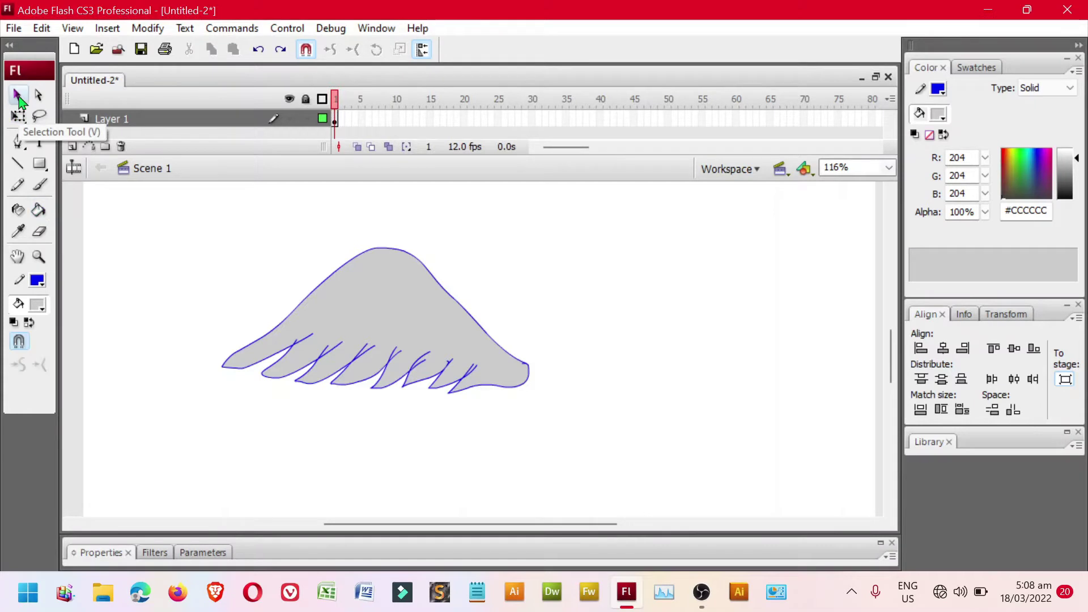
- Zoom in on the feather tips, restoring the grey fill after deleting it by mistake
click(38, 257)
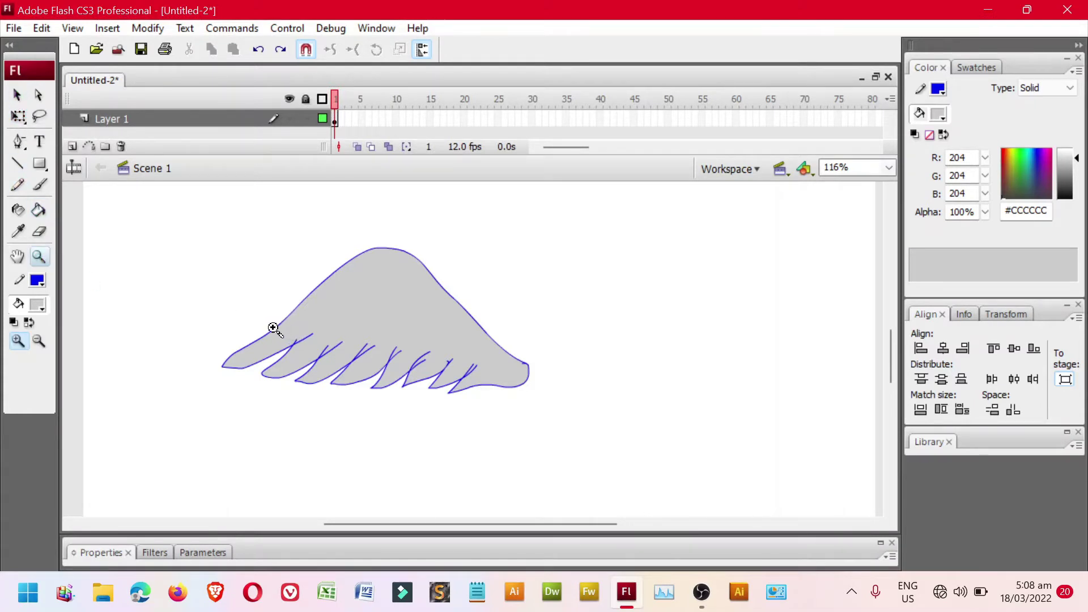
drag(274, 329, 489, 398)
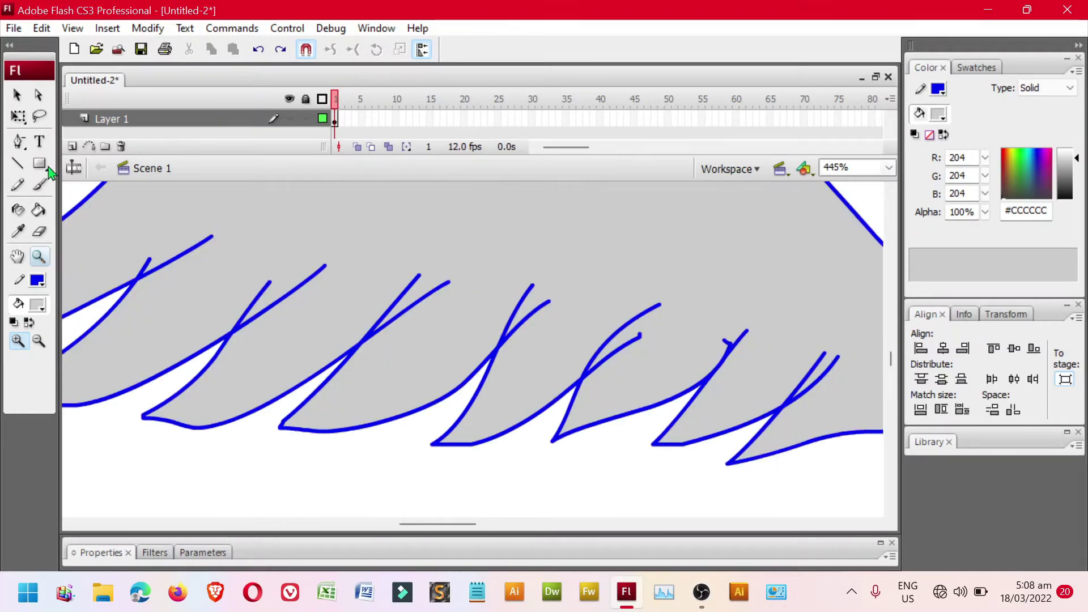
click(17, 98)
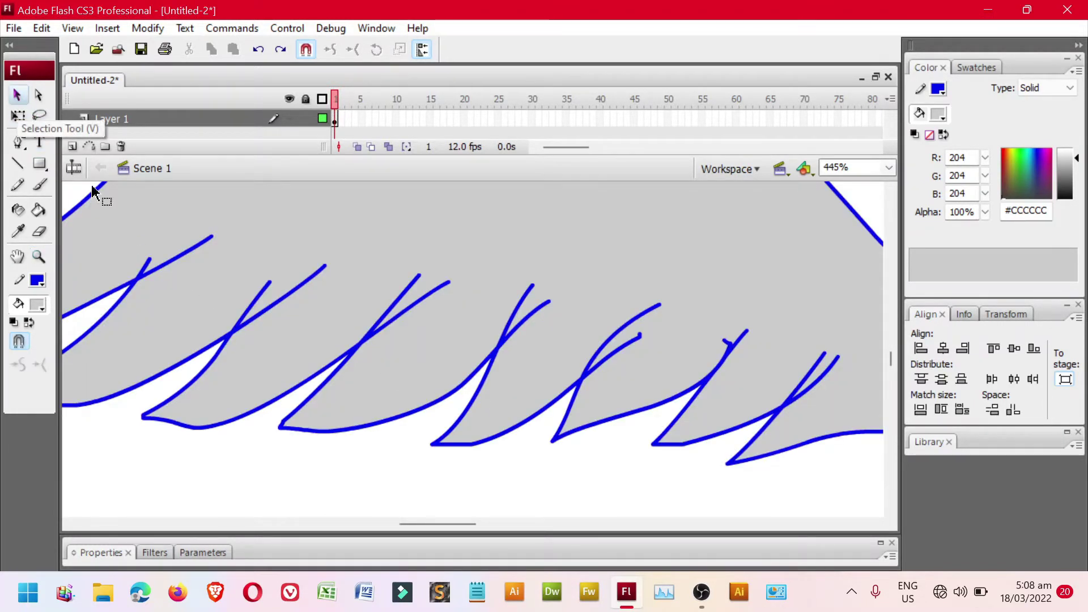
click(149, 265)
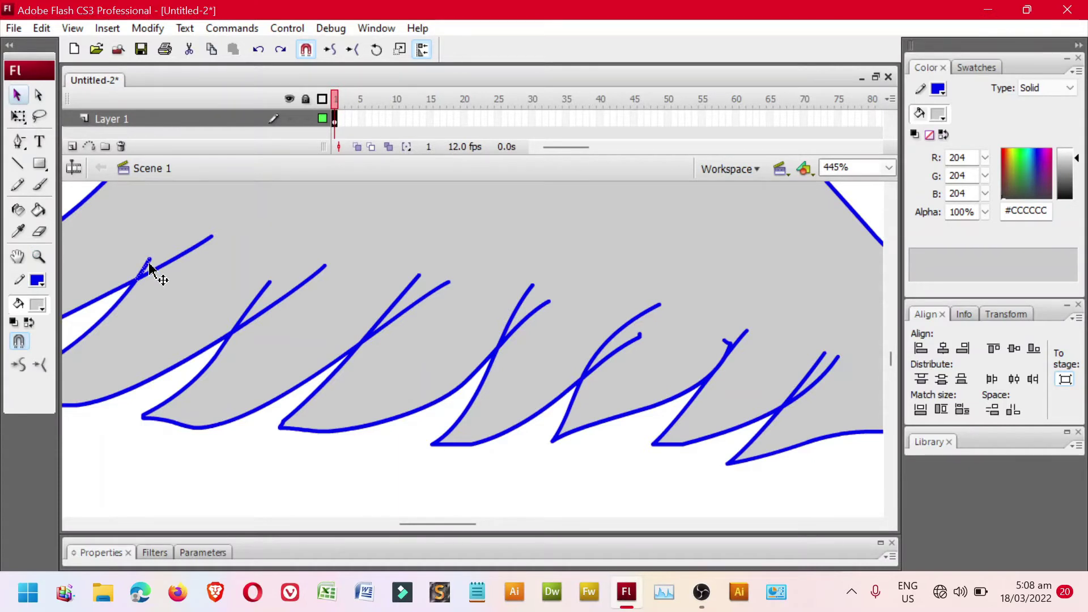
click(261, 291)
key(Delete)
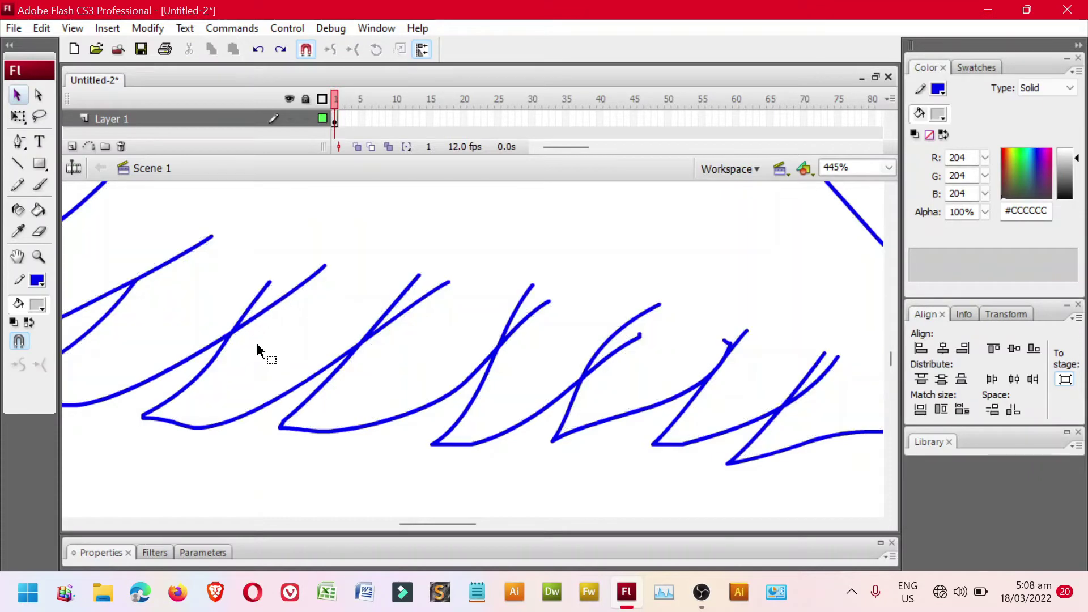
key(ctrl+z)
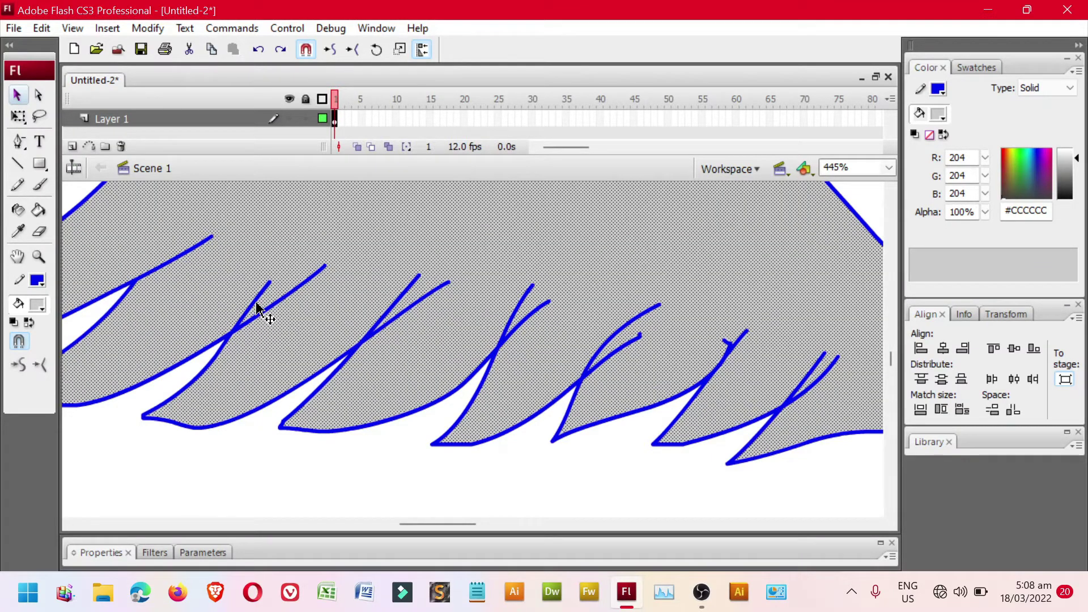
- Delete the first stray stroke stubs between the feathers
click(254, 298)
key(Delete)
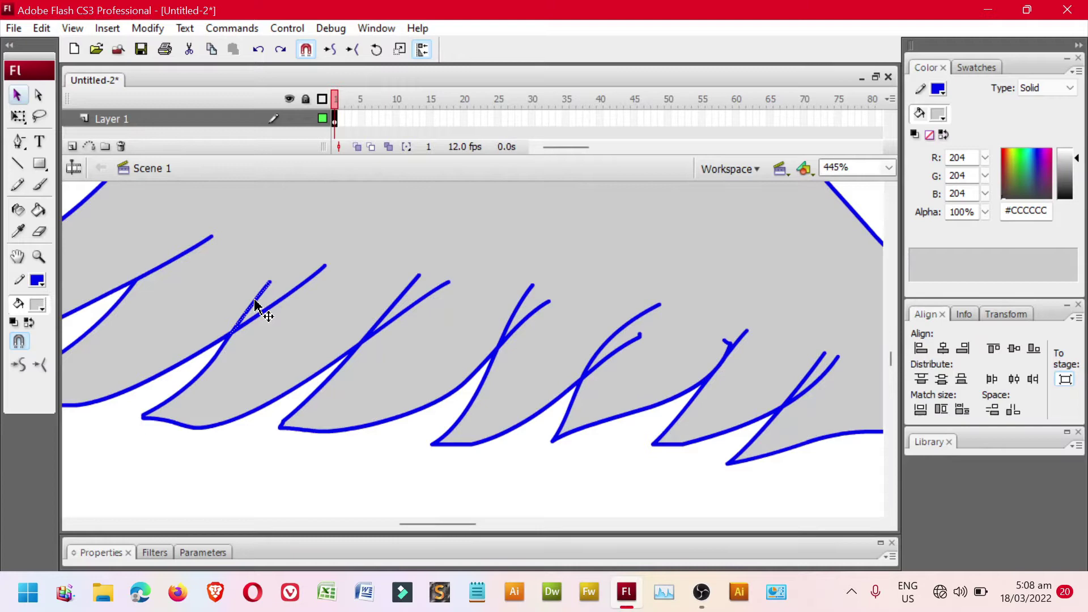
click(397, 295)
click(384, 462)
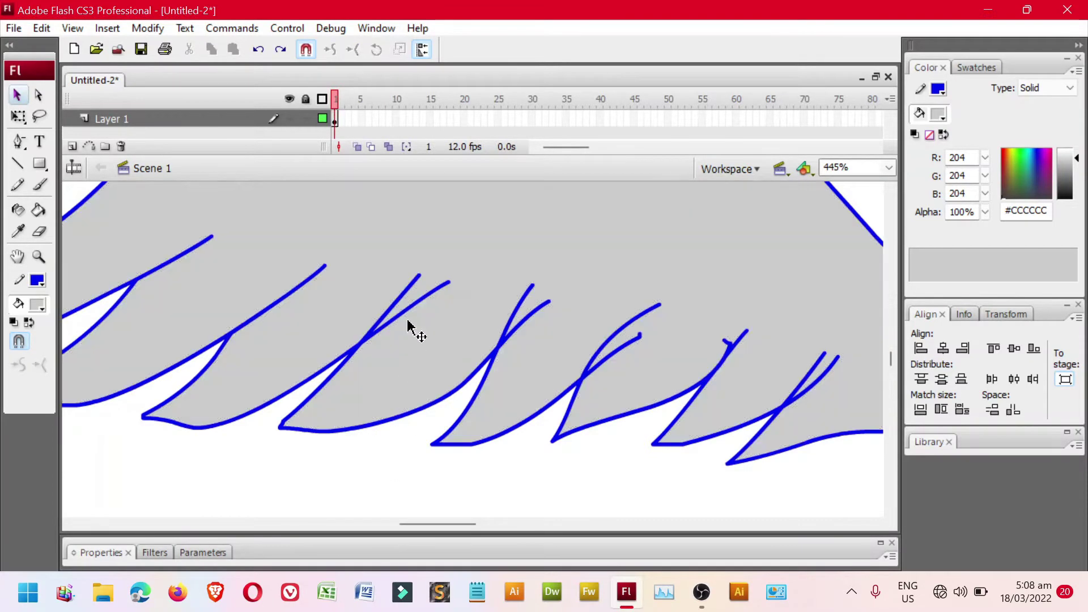
click(397, 298)
key(Delete)
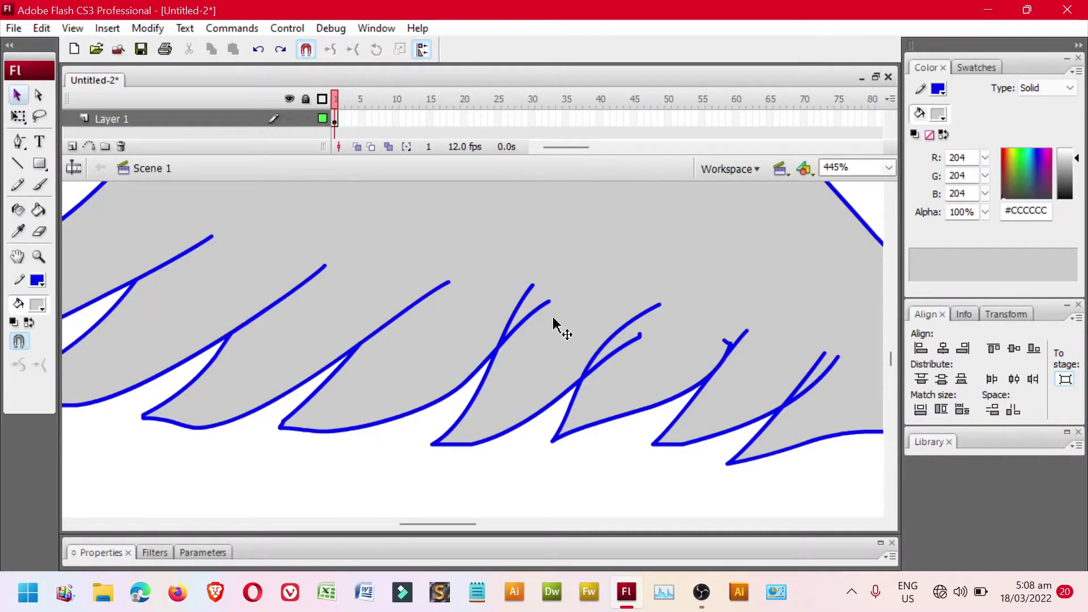
click(522, 308)
key(Delete)
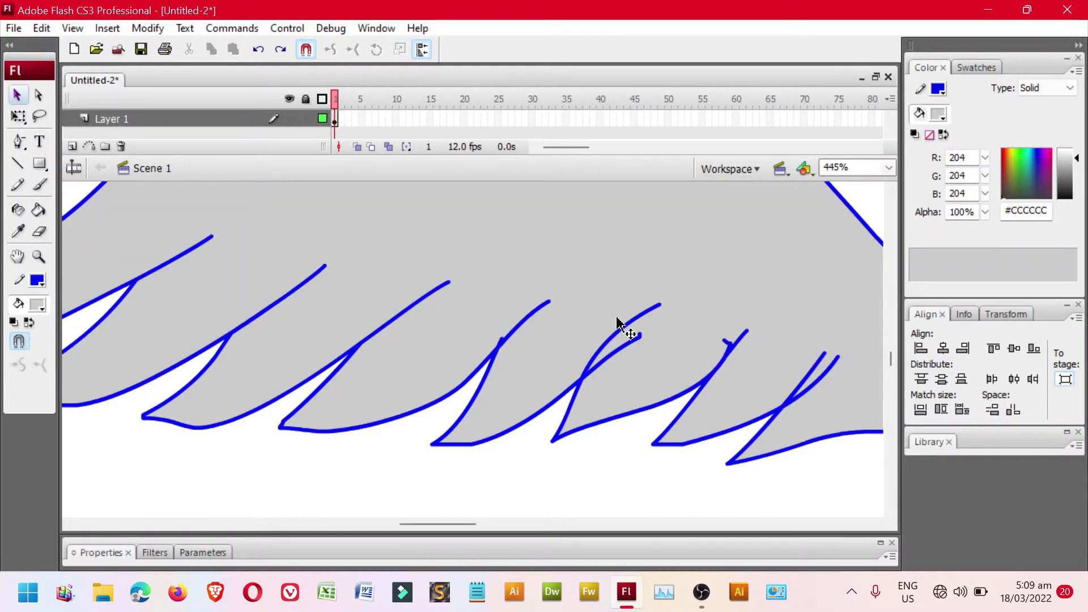
- Delete the remaining stray strokes, including the feather hook and the piece near the wing's end
click(623, 328)
key(Delete)
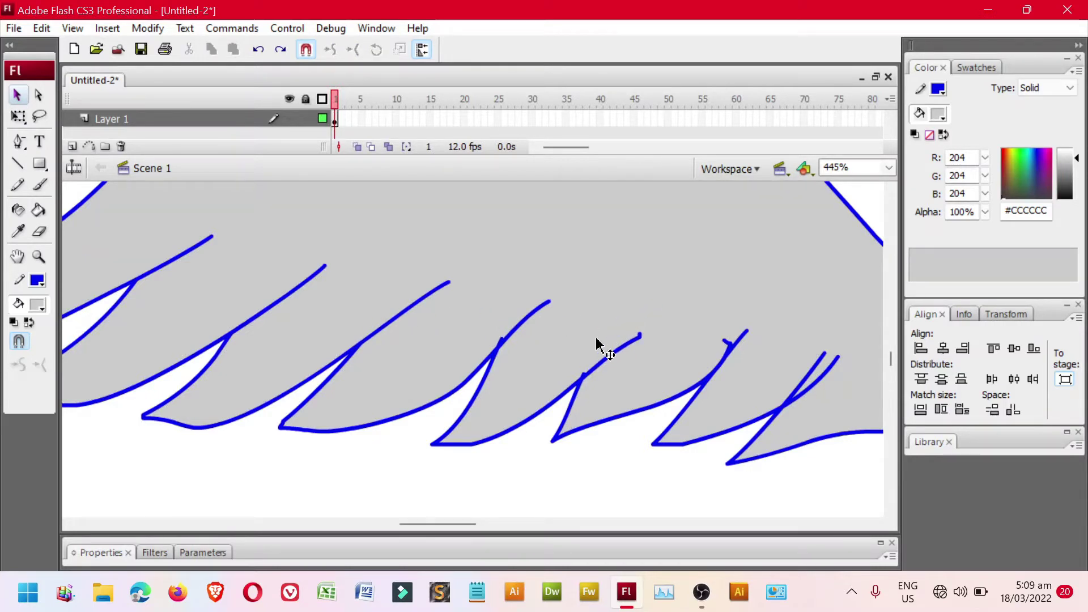
click(500, 342)
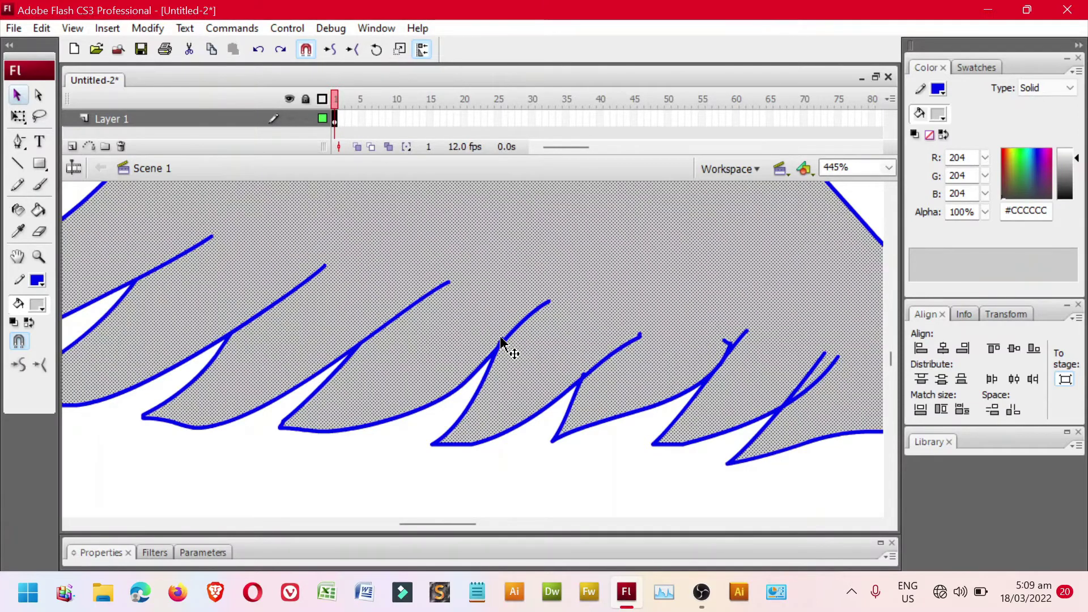
key(Delete)
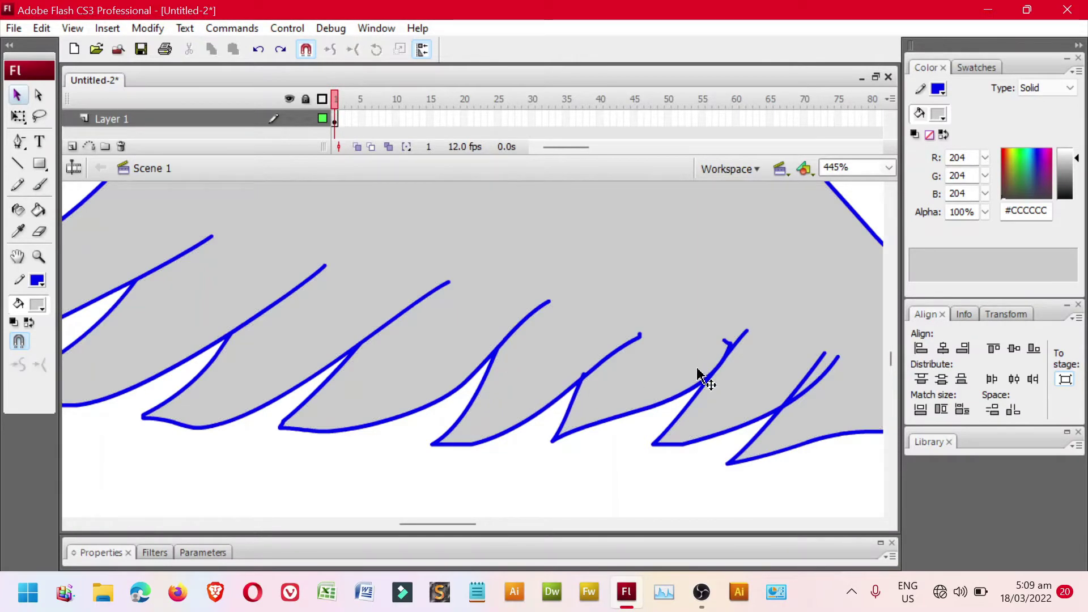
click(729, 344)
click(741, 342)
key(Delete)
click(810, 374)
key(Delete)
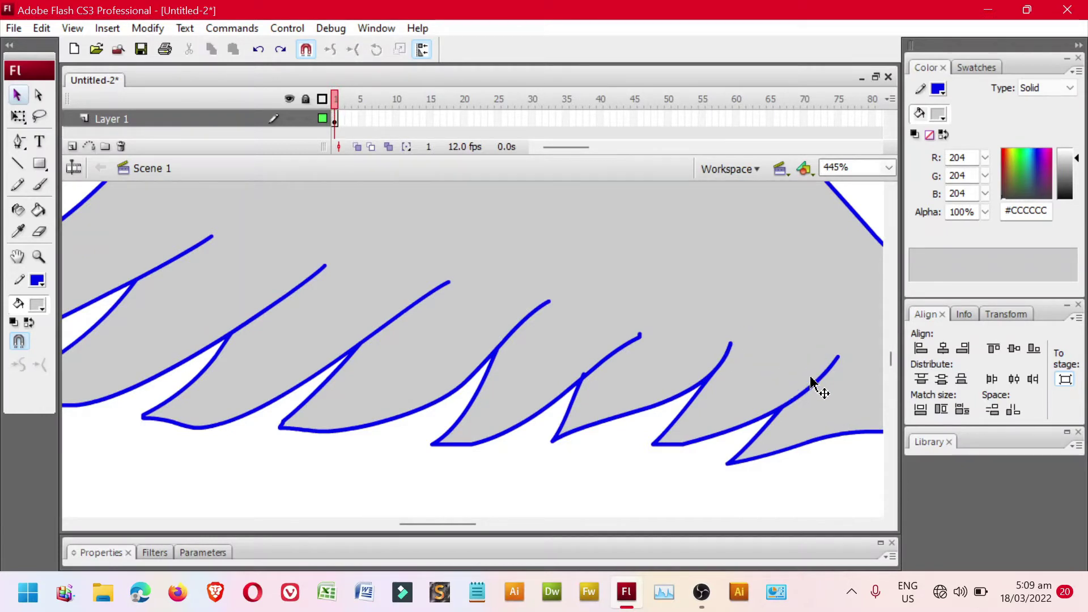
key(ctrl+minus)
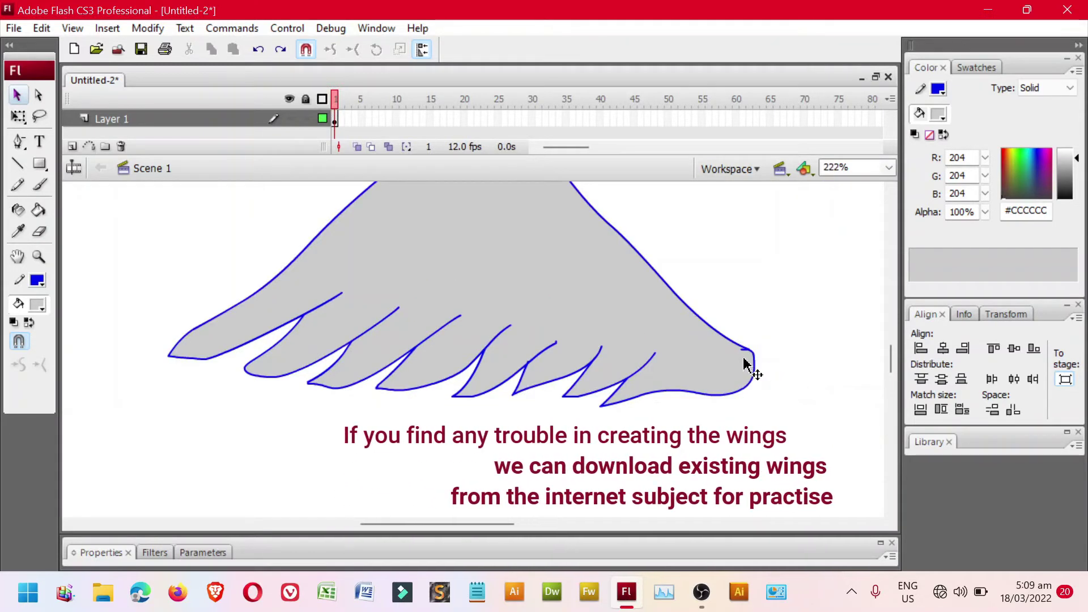
- Zoom into the wing tip, delete its curled stroke, and select the tip's corner anchor point
key(z)
drag(731, 335, 760, 365)
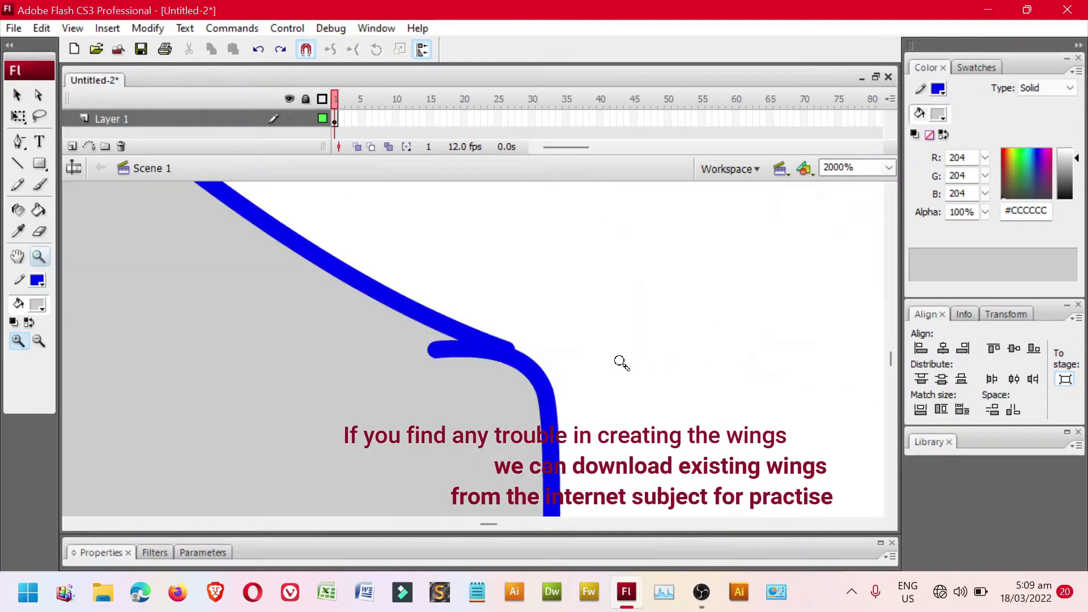
key(v)
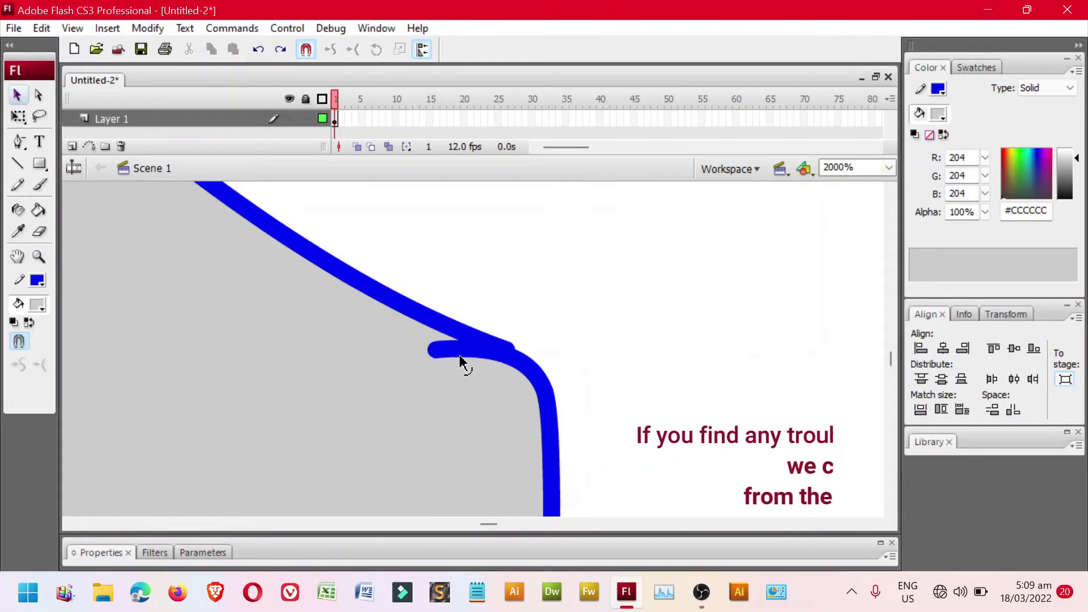
click(445, 356)
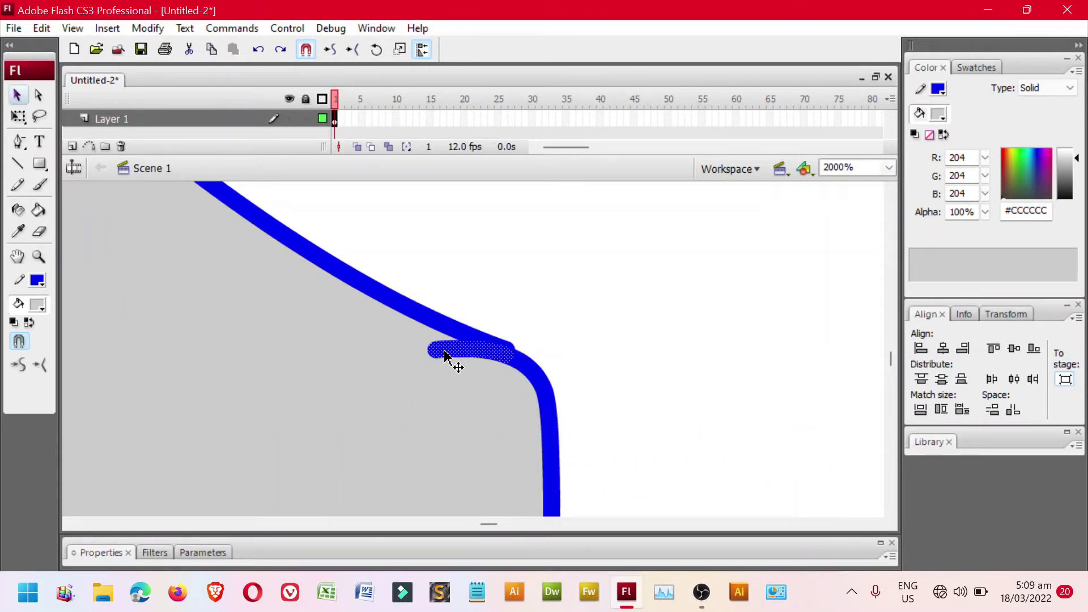
key(Delete)
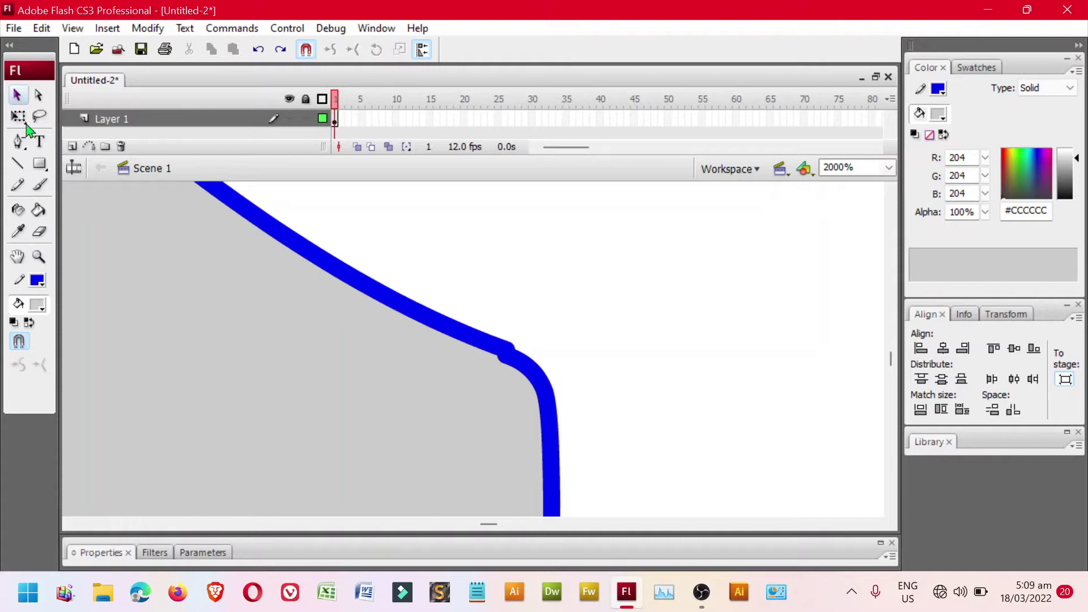
click(39, 95)
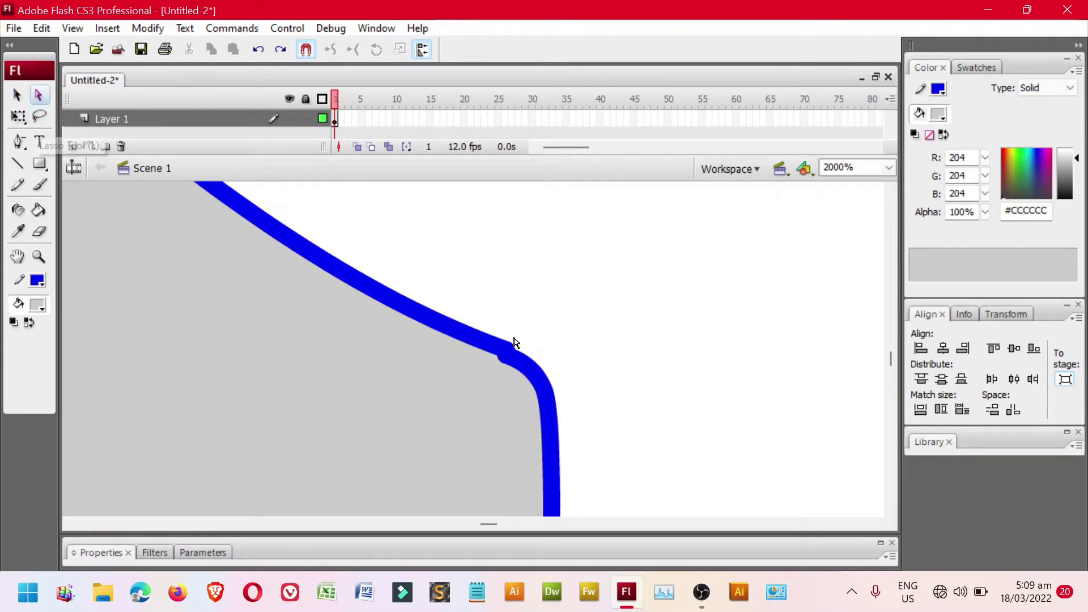
click(528, 374)
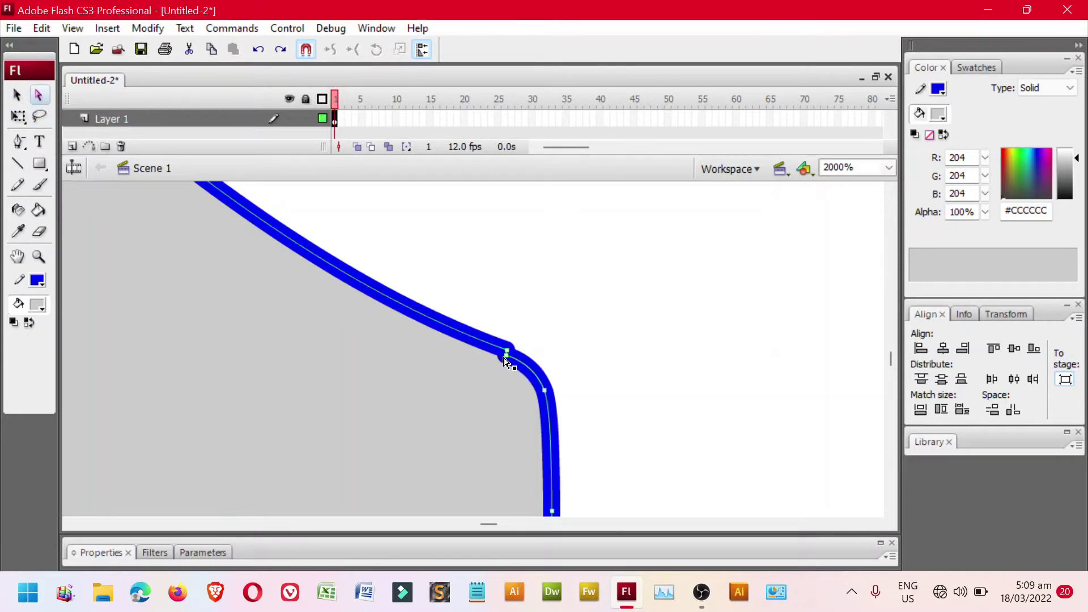
scroll(508, 365, down, 1)
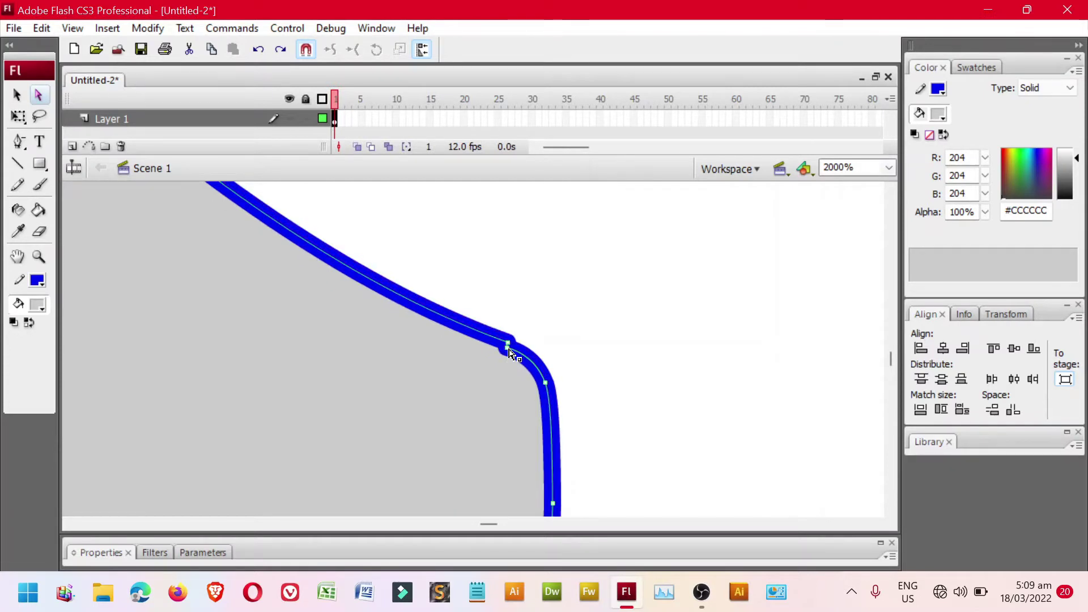
click(508, 349)
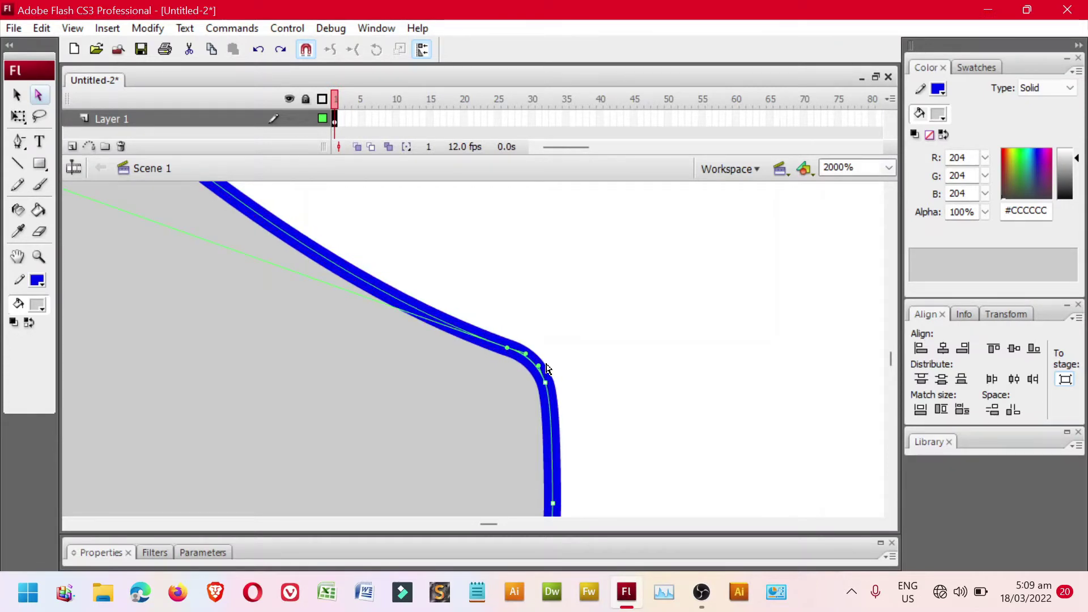
key(ctrl+minus)
key(ctrl+minus)
key(ctrl+minus)
key(ctrl+minus)
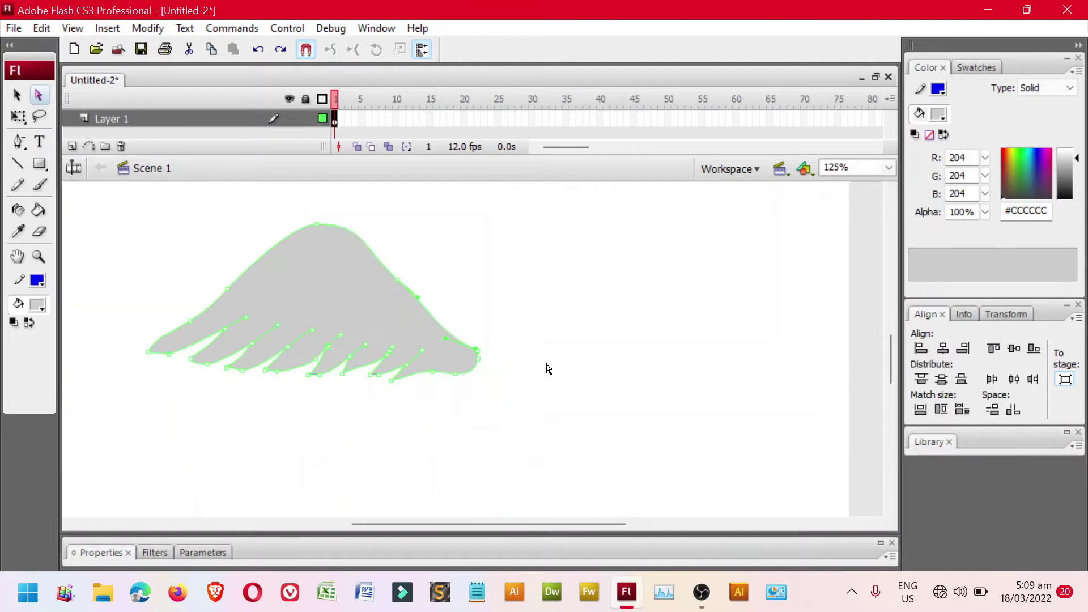
- Select the wing and set its stroke colour to black #000000
click(16, 94)
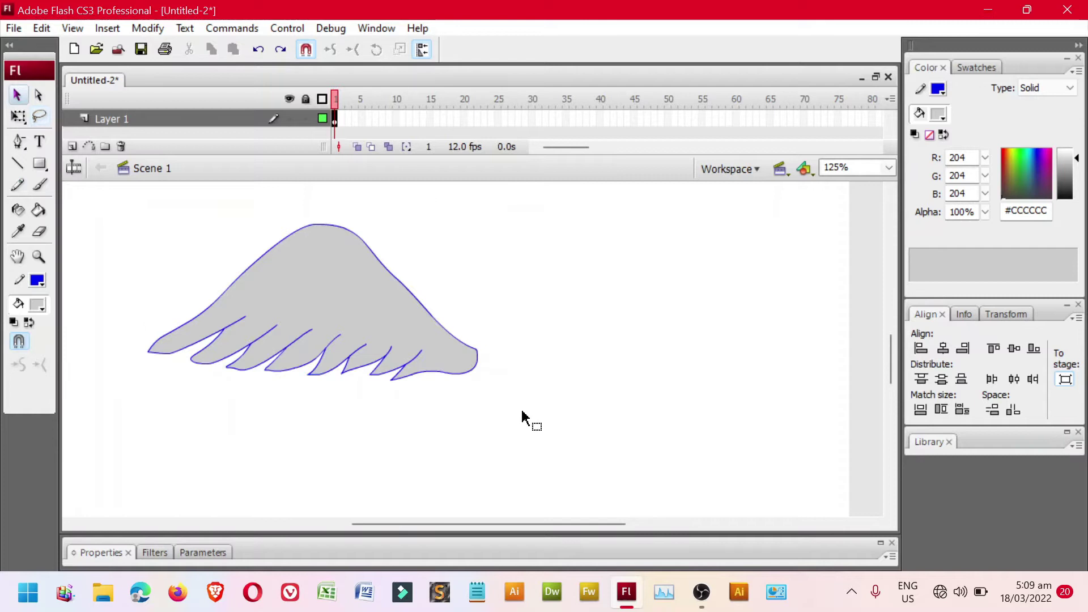
drag(522, 417, 531, 428)
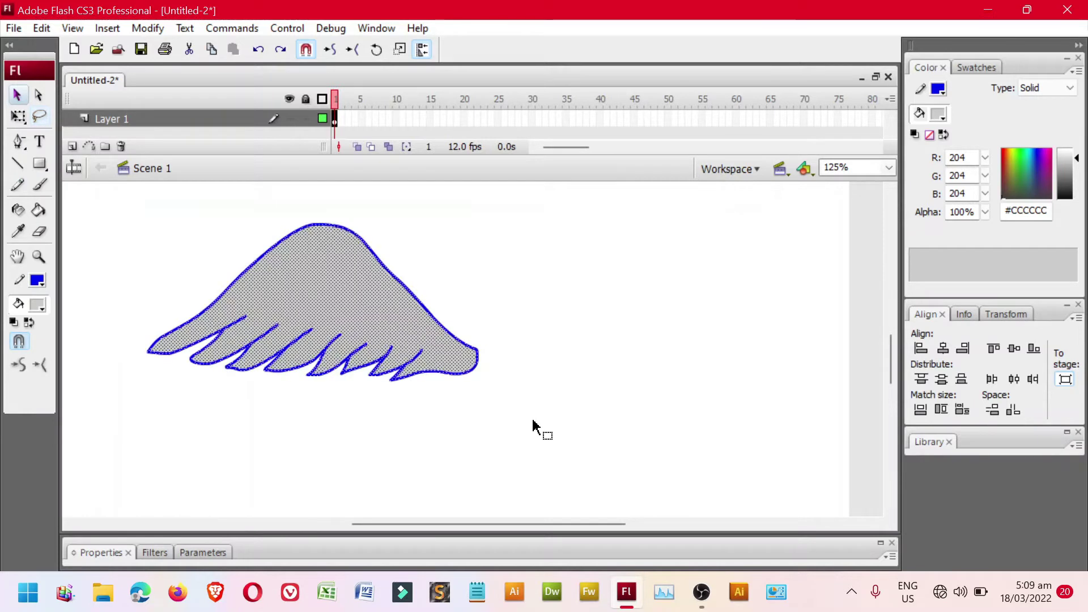
click(42, 283)
click(31, 323)
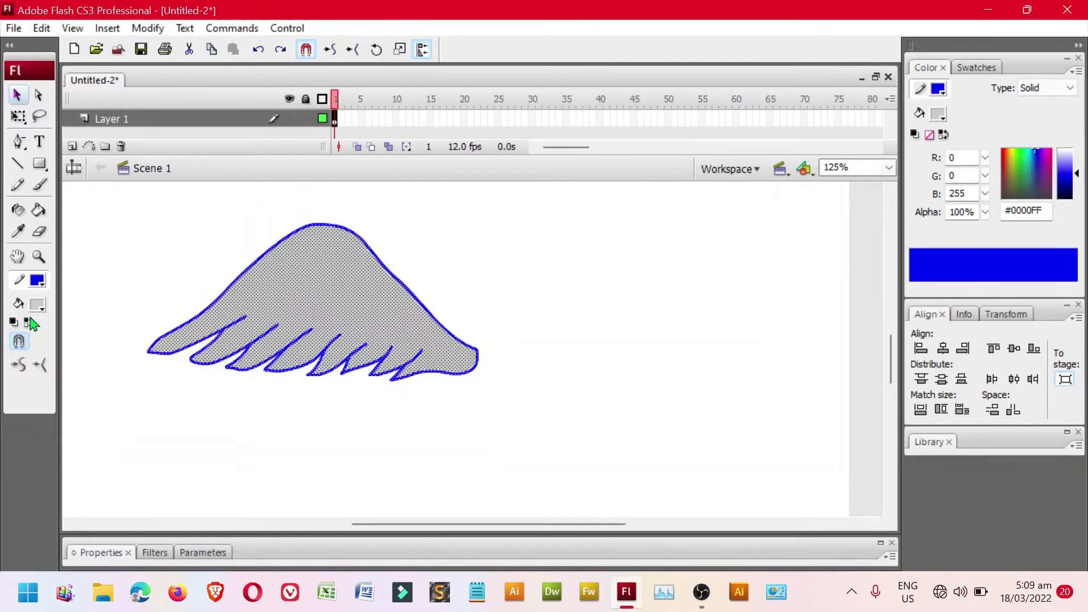
click(245, 423)
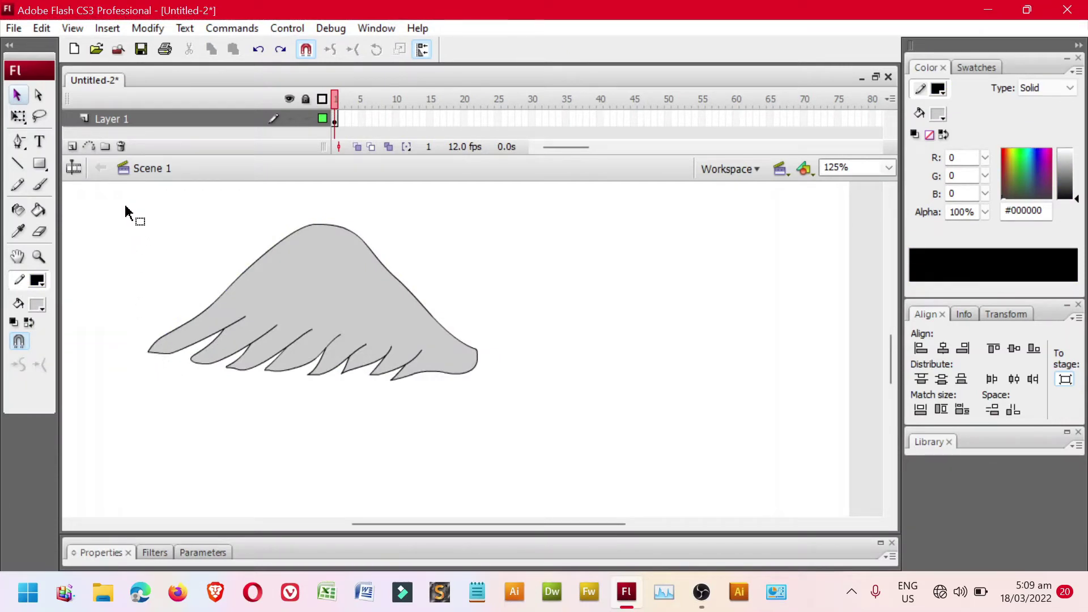
drag(126, 200, 543, 424)
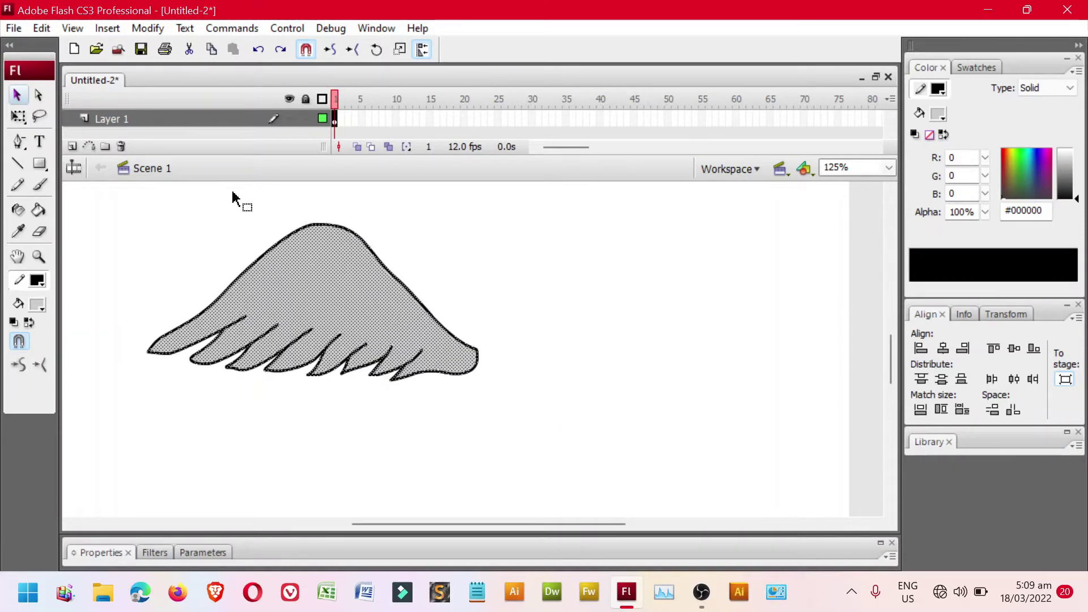
- Use Modify > Convert to Symbol to make the wing a movie clip called Symbol 1
click(147, 30)
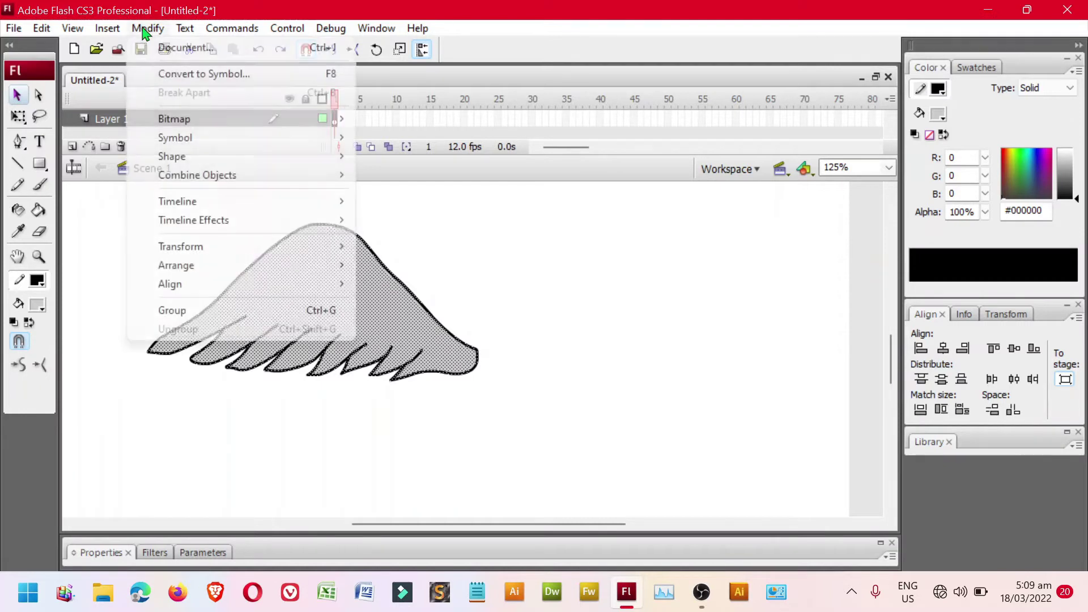
click(195, 75)
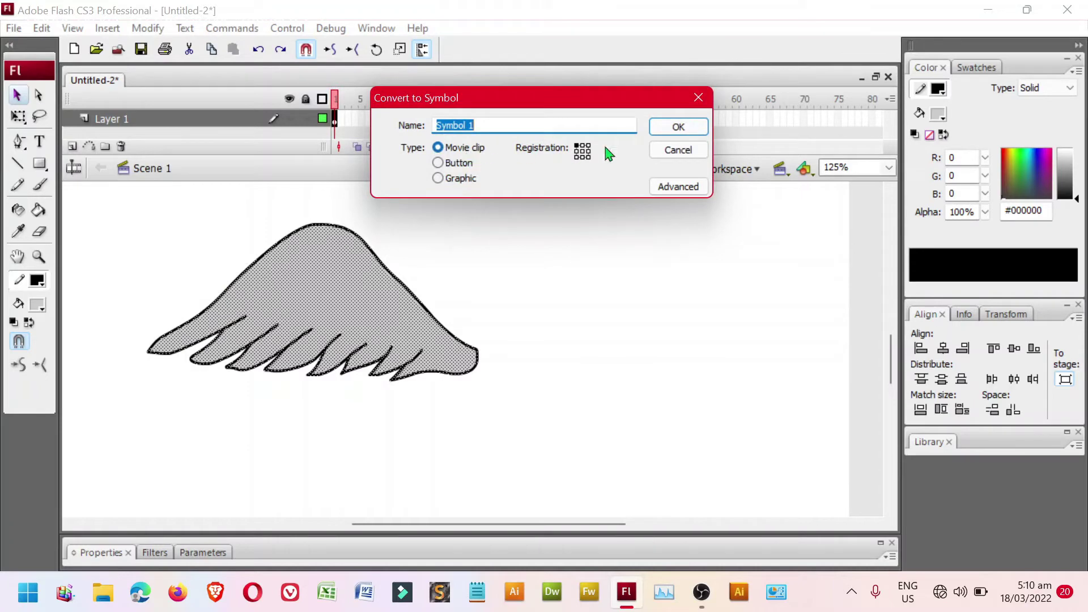
click(679, 127)
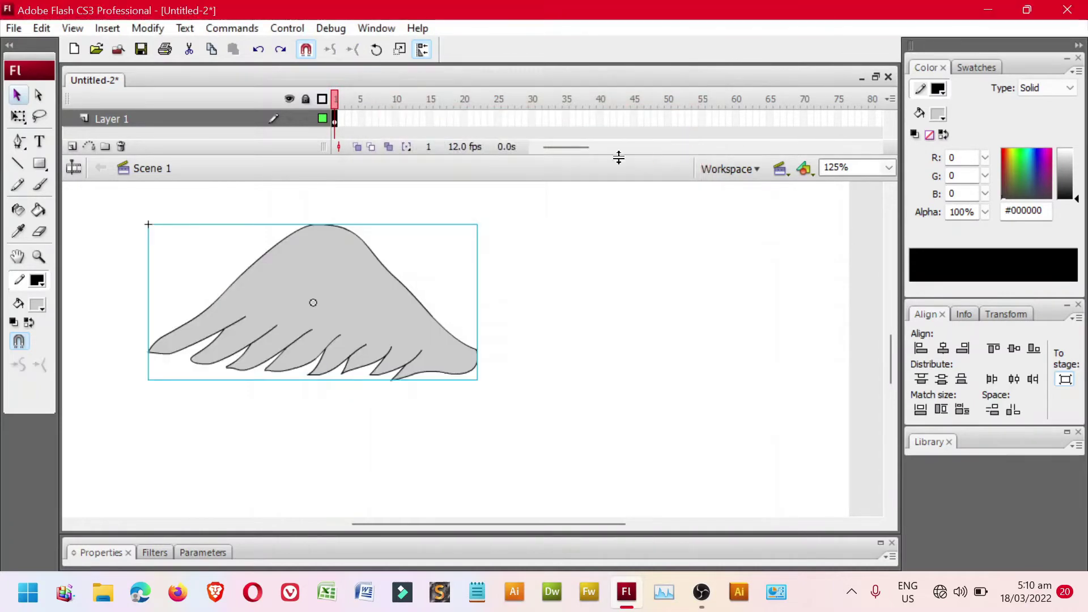
- Copy the wing symbol and paste a duplicate in place
right_click(344, 274)
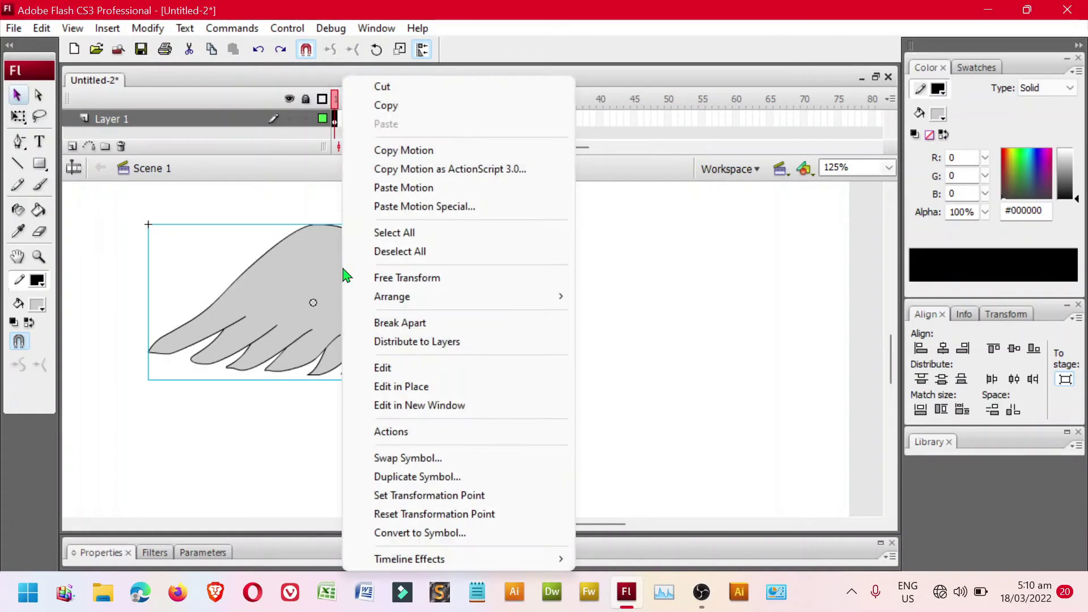
click(397, 106)
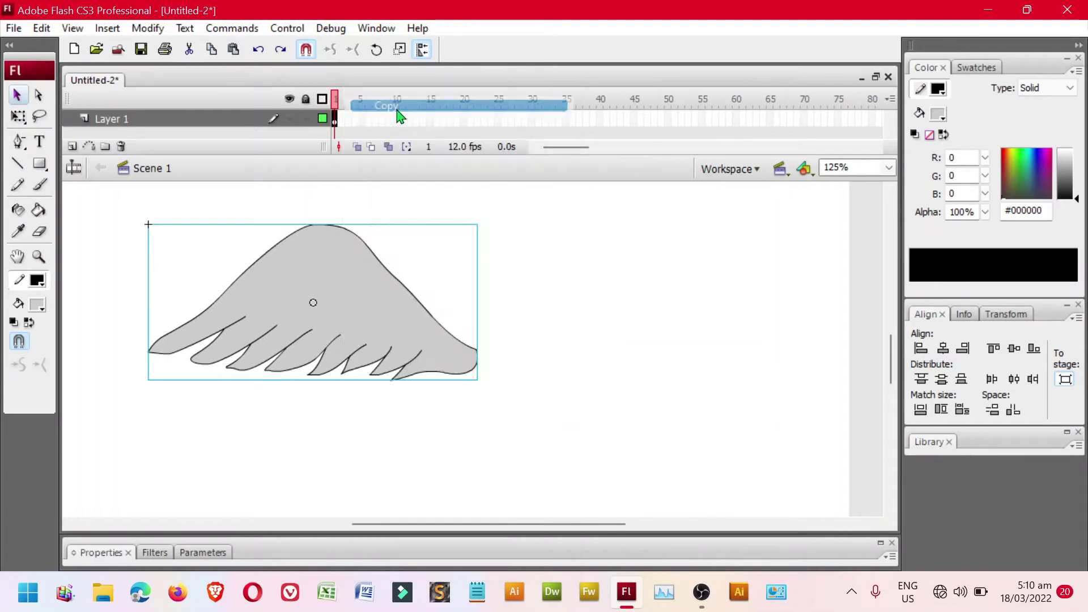
right_click(557, 254)
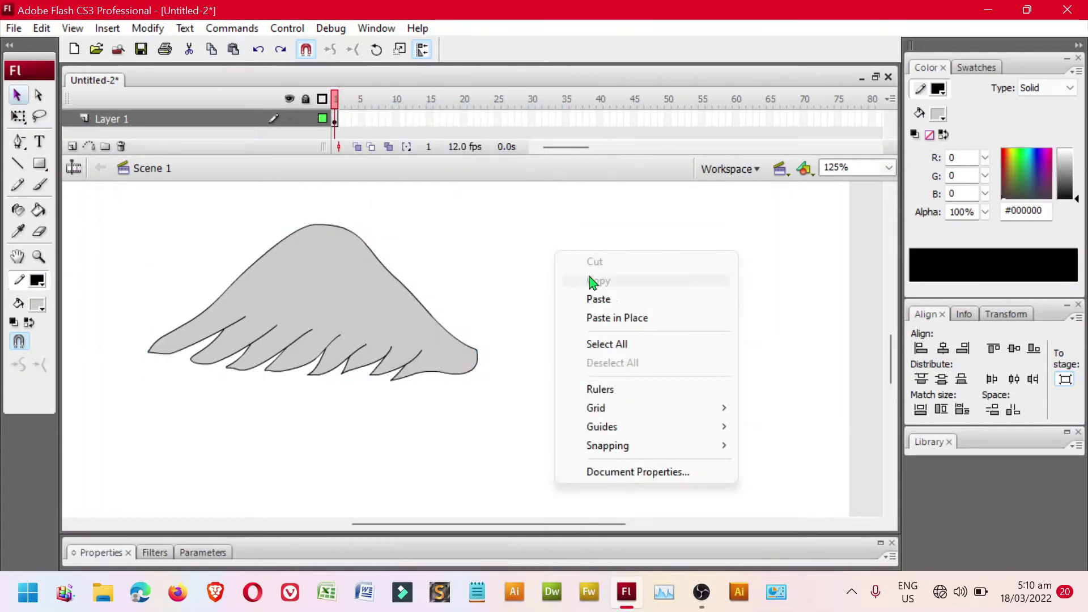
click(626, 318)
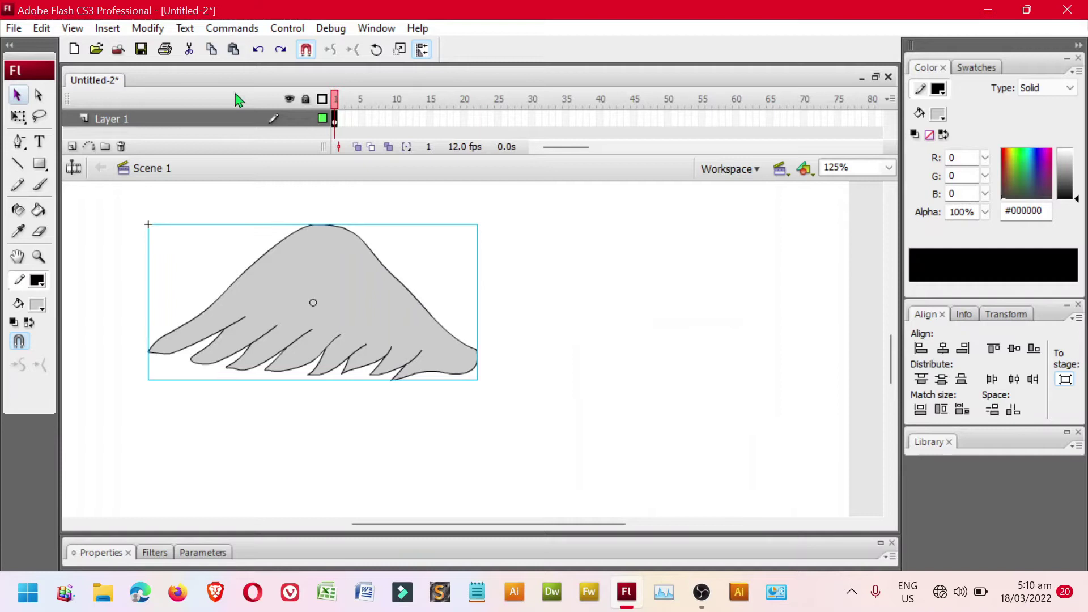
- Flip the copied wing horizontally, after undoing an accidental 90° rotation
click(156, 33)
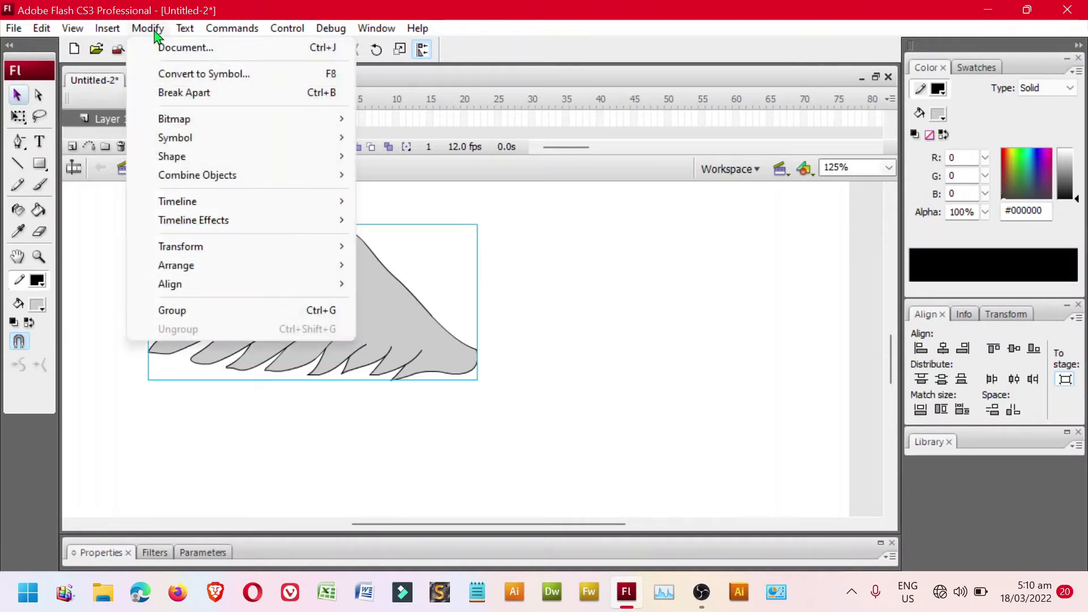
mouse_move(218, 259)
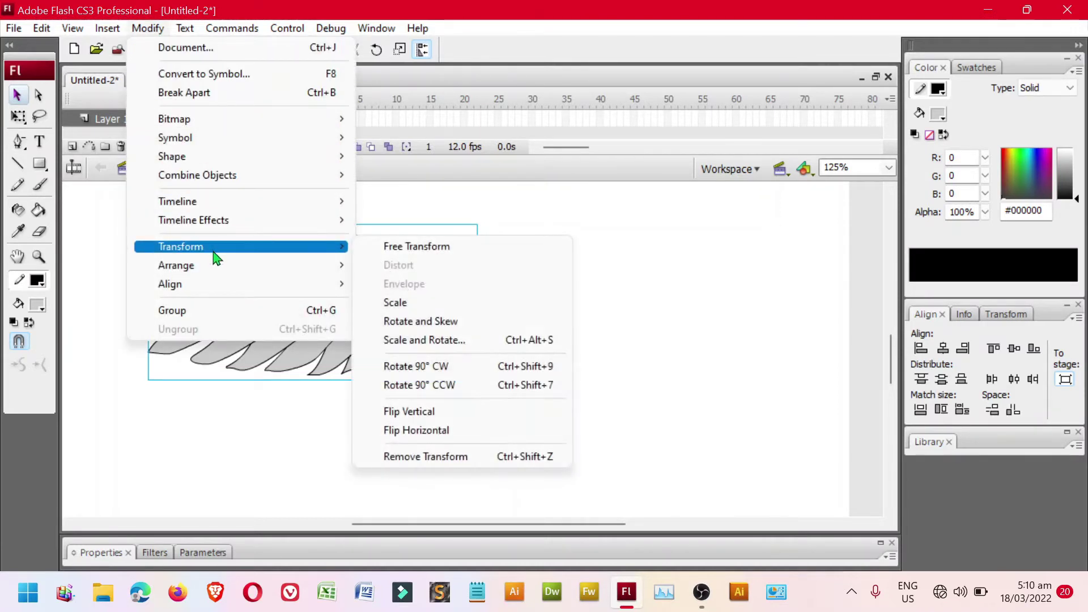
click(420, 367)
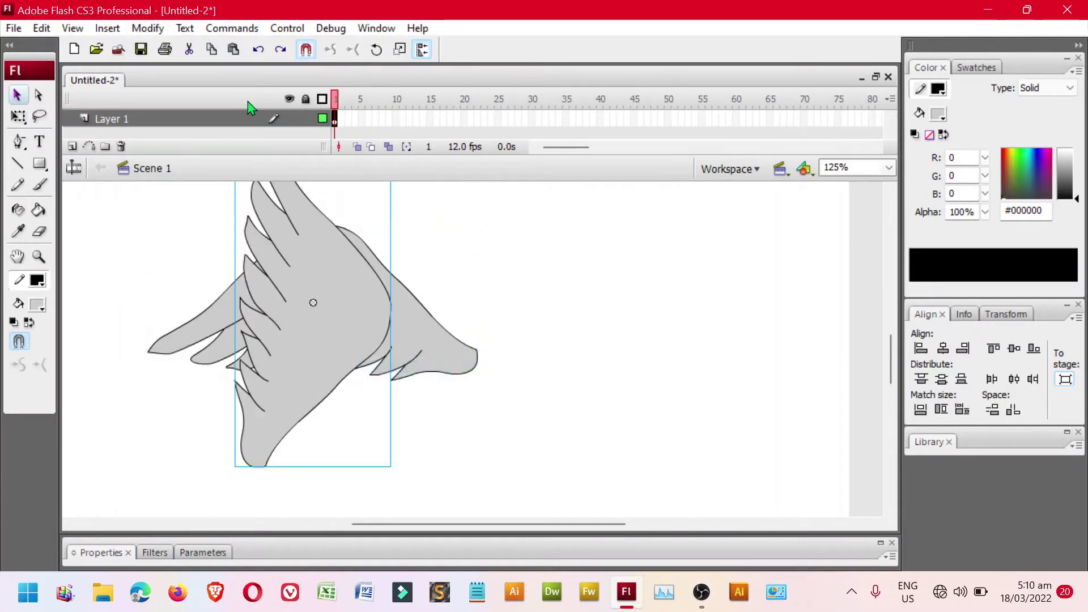
key(ctrl+z)
click(147, 29)
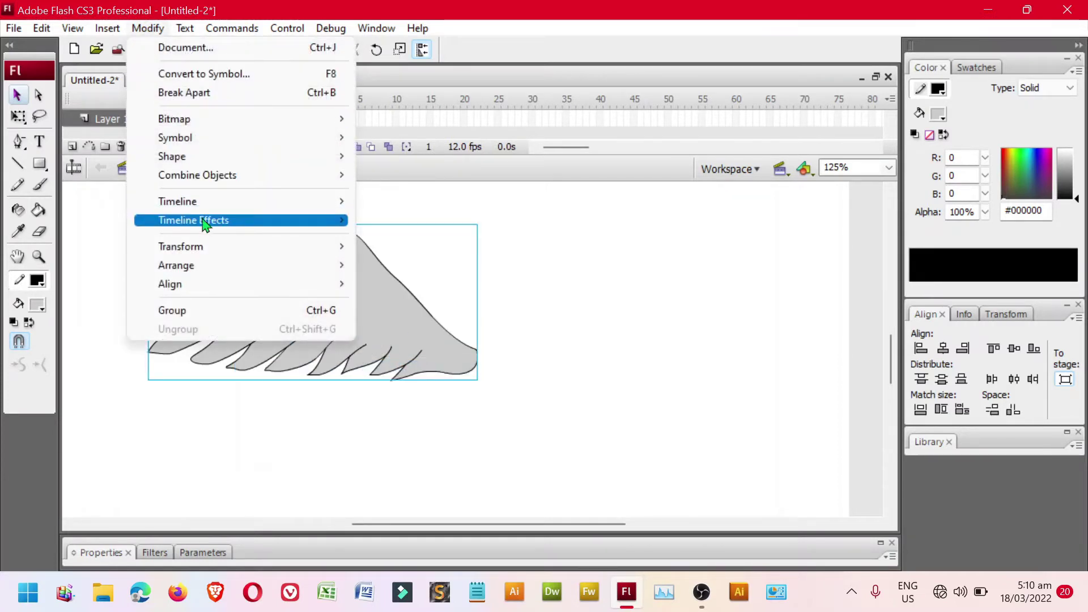
mouse_move(206, 252)
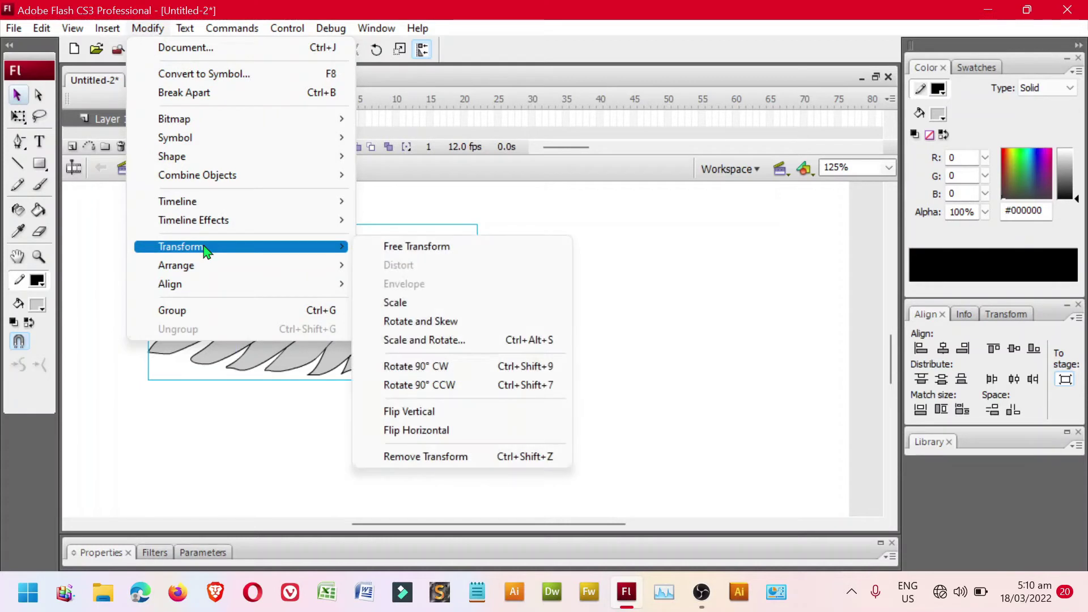
click(433, 432)
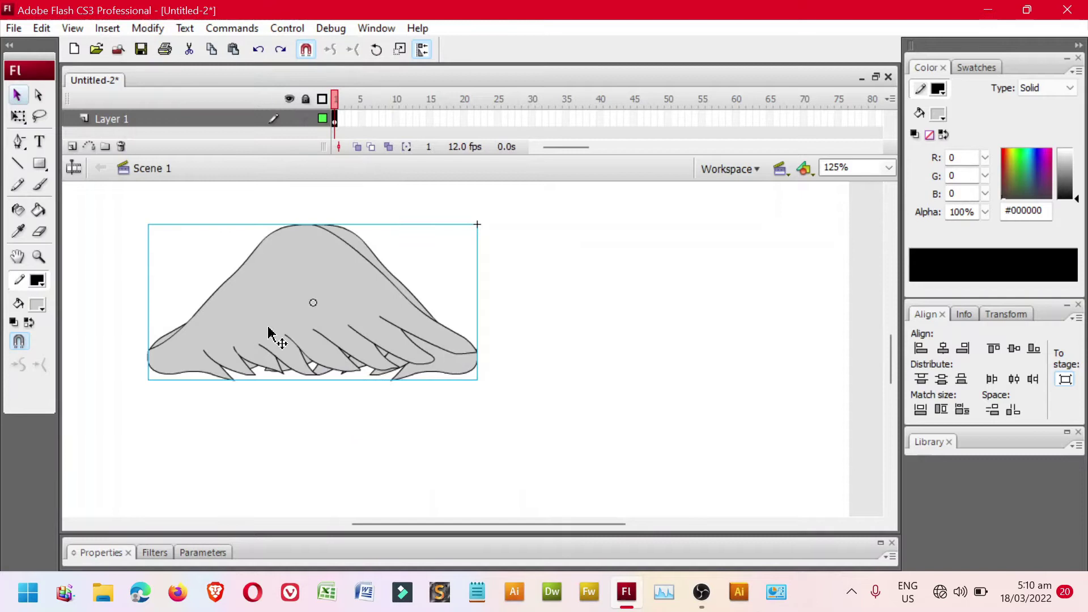
- Position the two wings side by side at the same height
drag(230, 332, 580, 332)
drag(372, 340, 341, 359)
drag(536, 347, 498, 364)
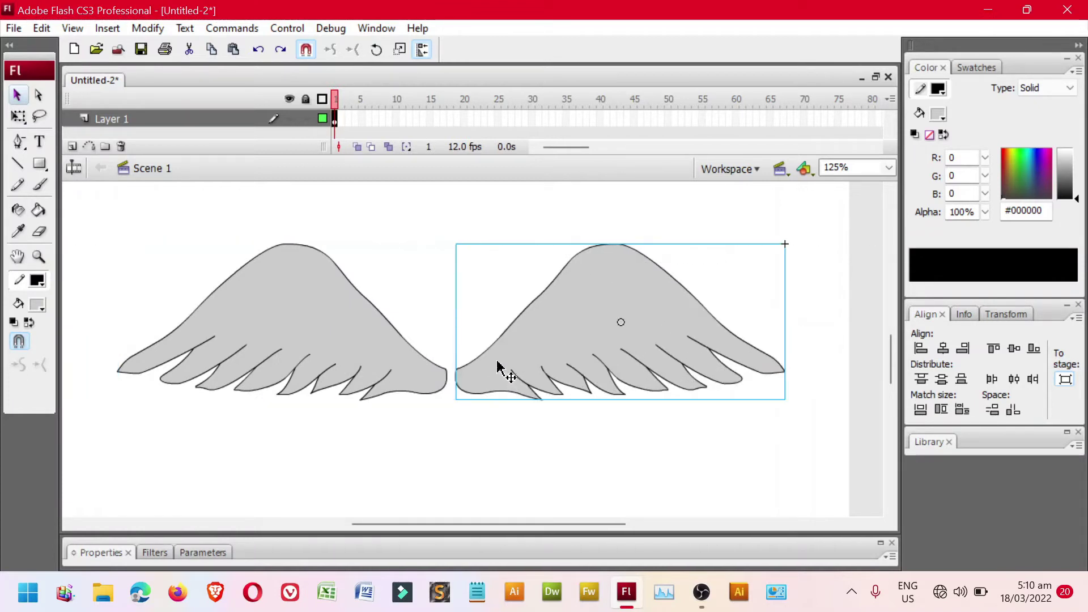
click(383, 292)
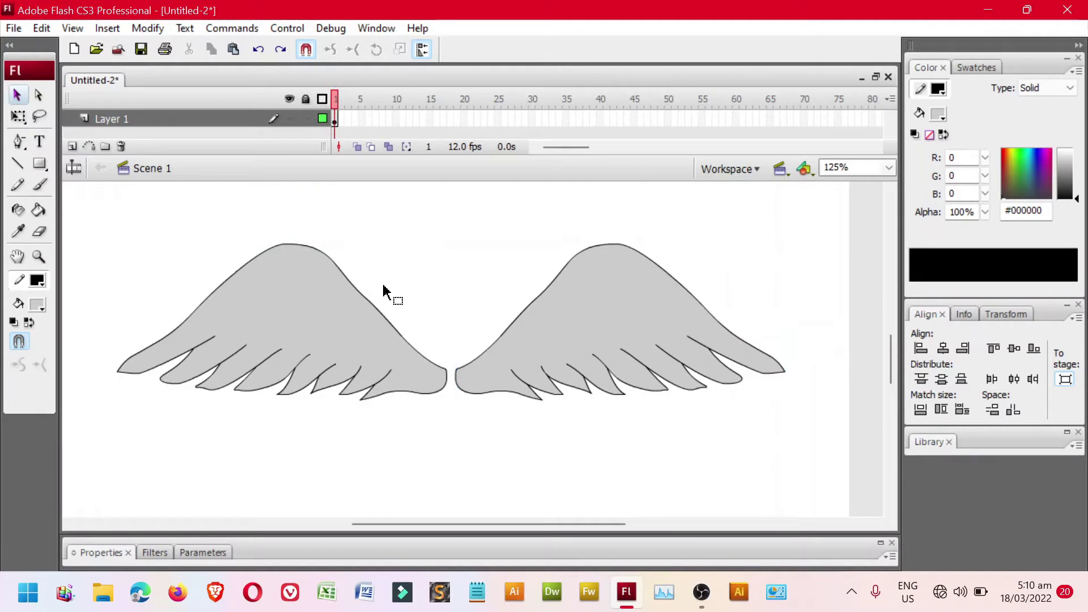
- Pick the Oval tool, insert a new layer above Layer 1, and enlarge the layer list
click(48, 172)
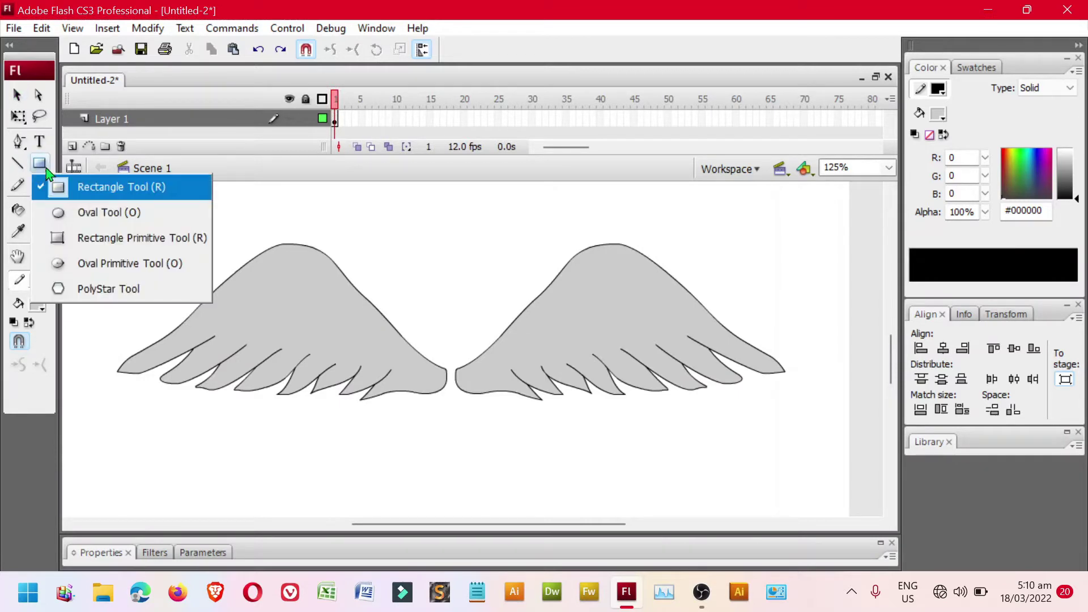
click(66, 214)
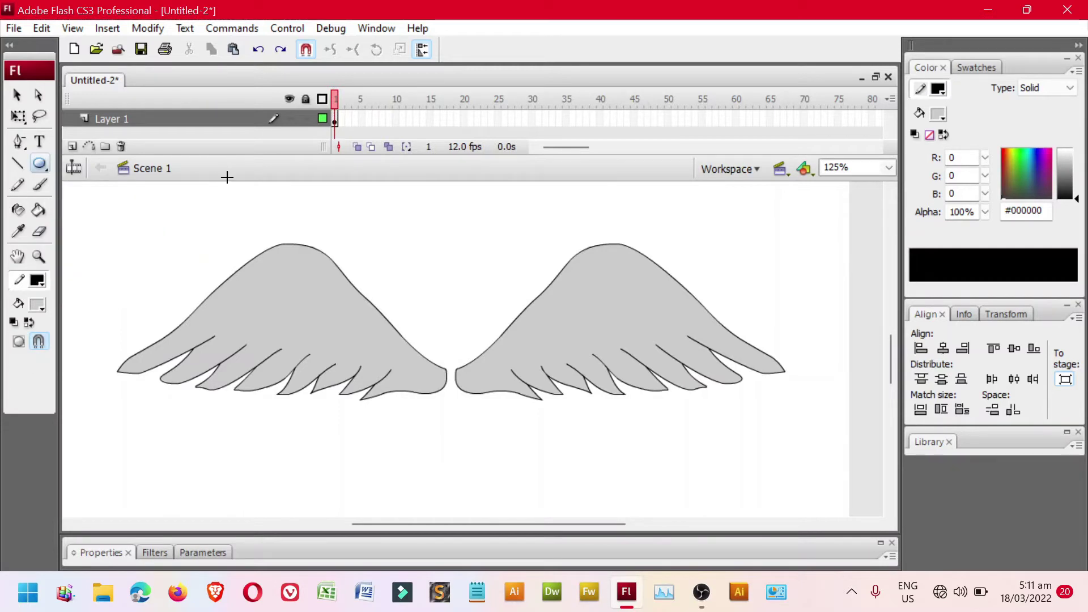
click(72, 147)
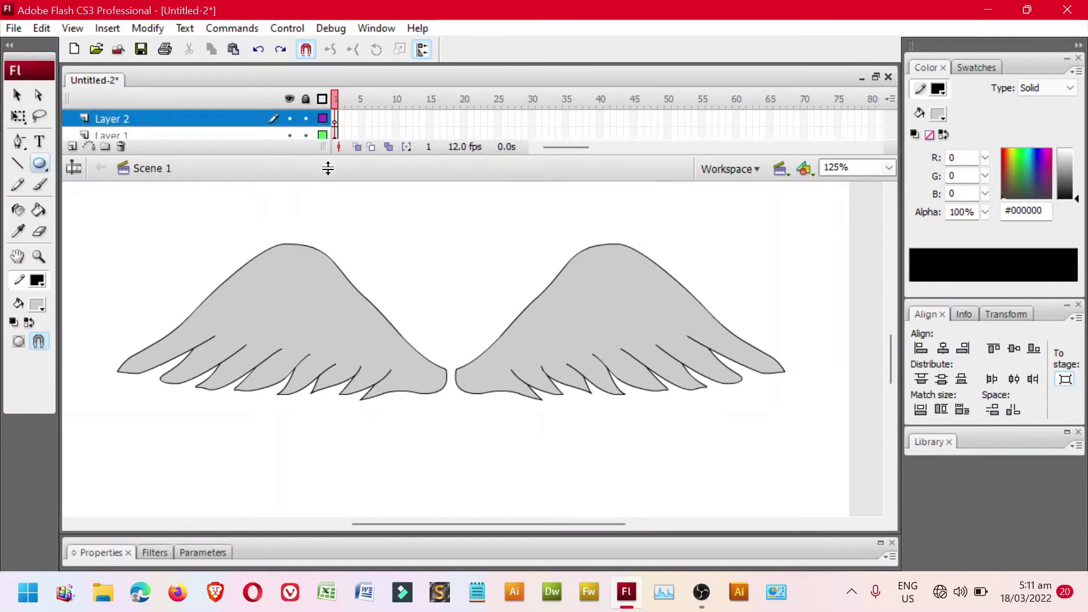
drag(328, 168, 330, 211)
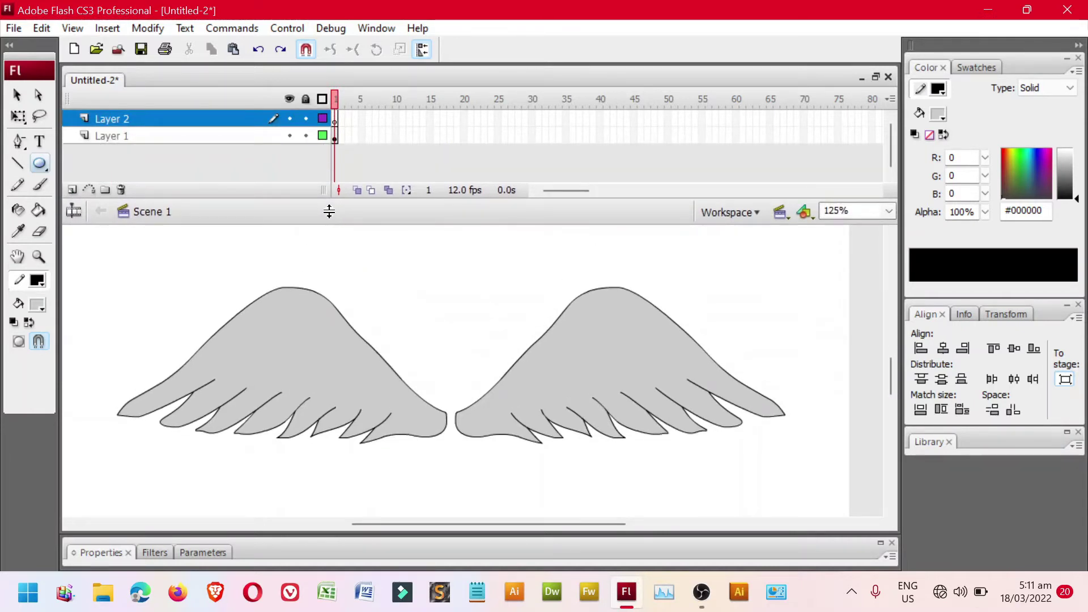
- Rename Layer 2 to 'Layer body2'
double_click(129, 120)
click(124, 119)
text(bo)
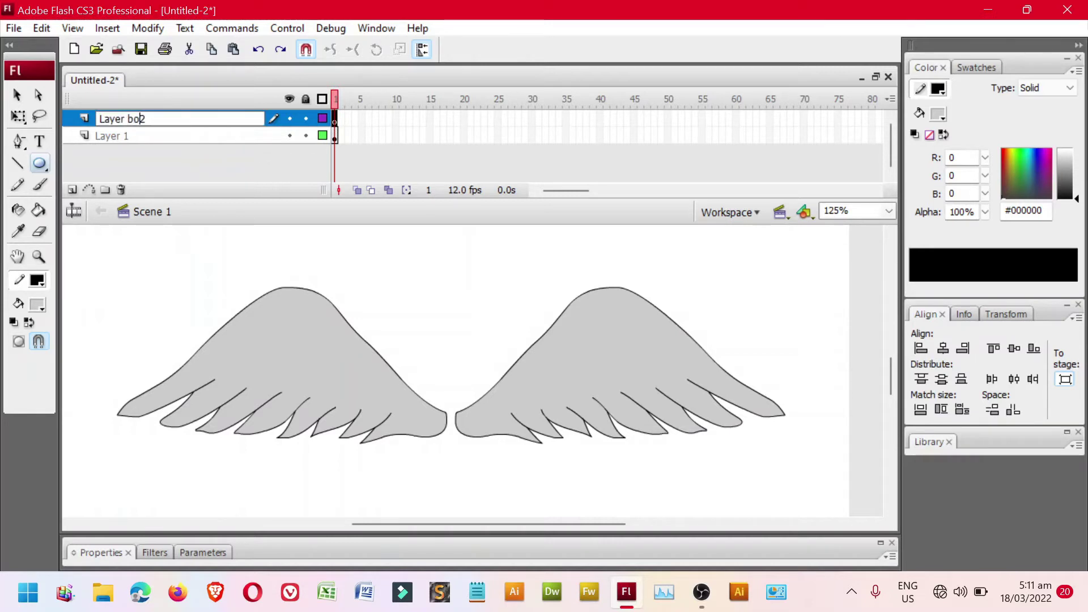
text(dy)
key(Return)
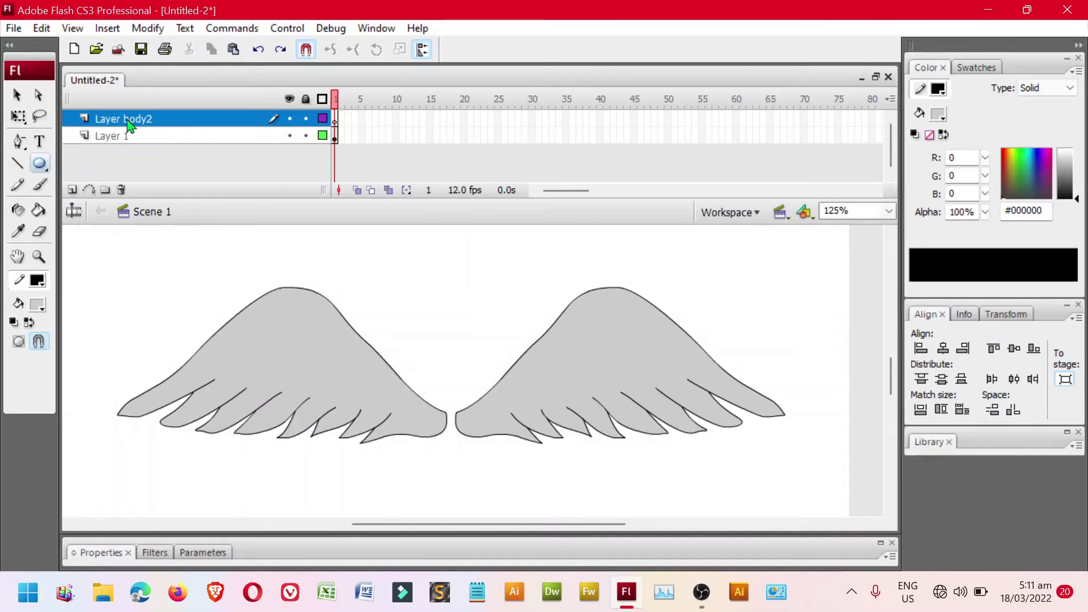
- Rename Layer 1 to 'wings-left' and move it above Layer body2
click(116, 142)
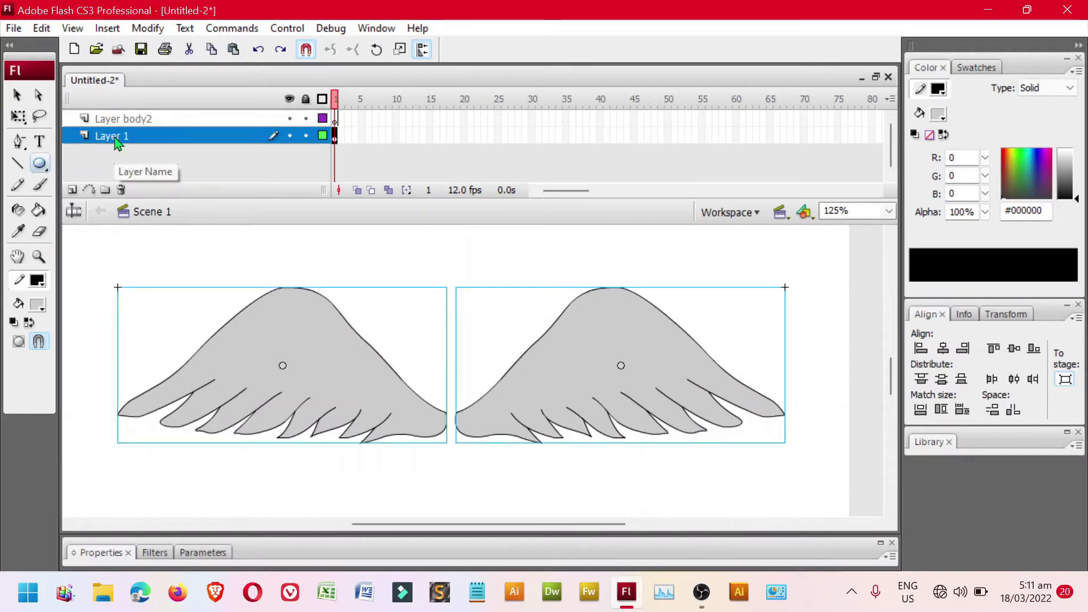
double_click(119, 141)
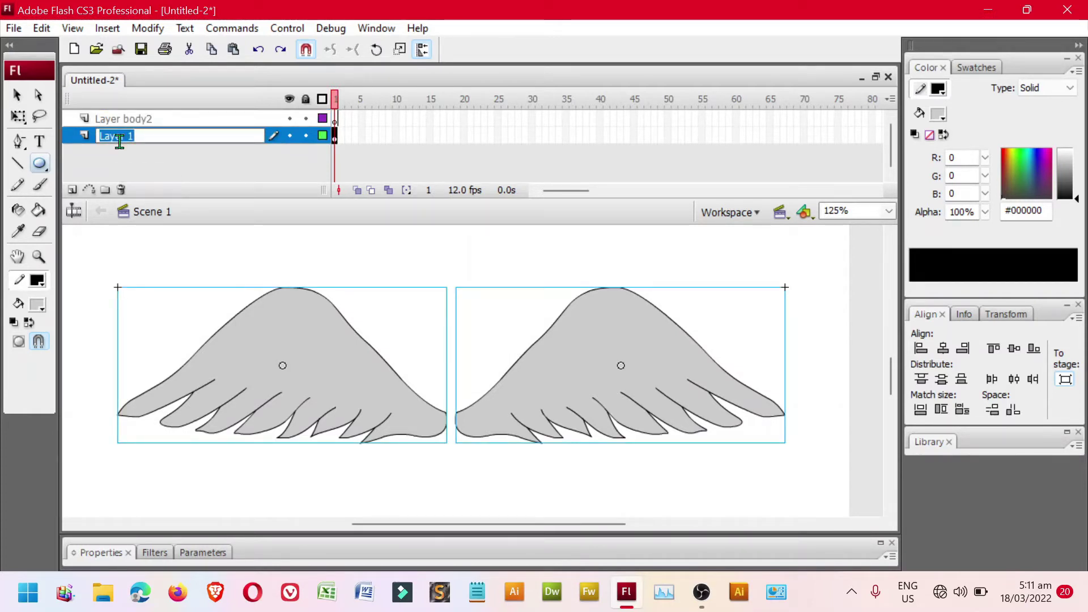
text(wings)
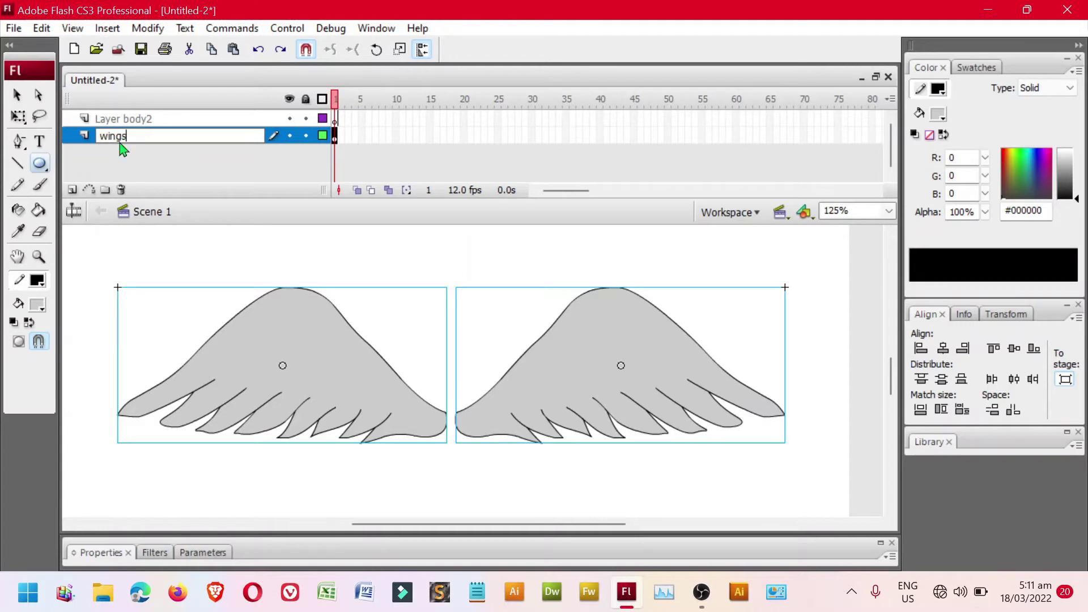
text(-left)
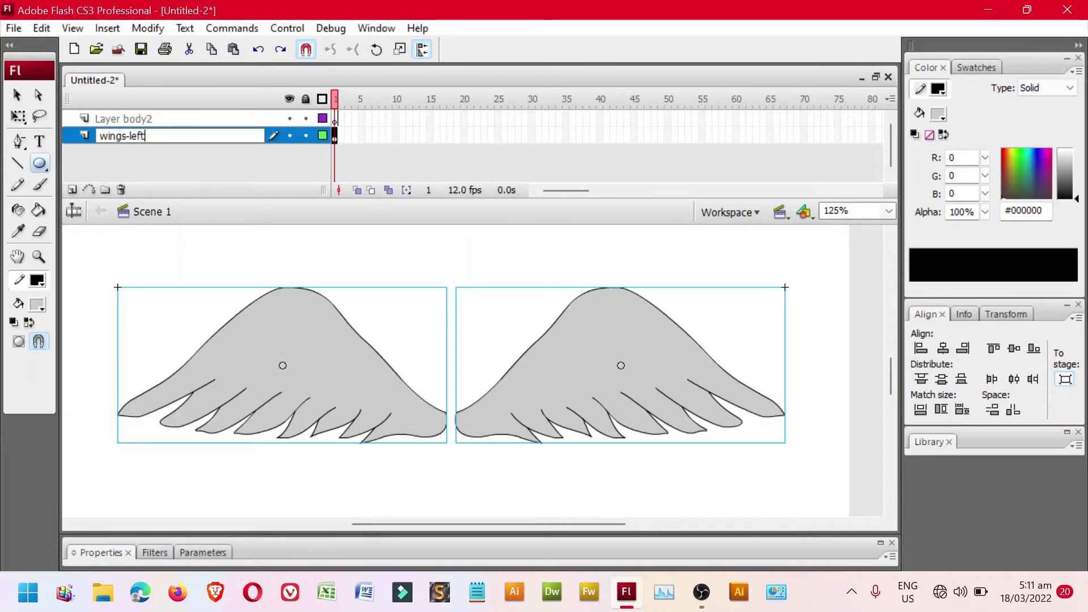
key(Return)
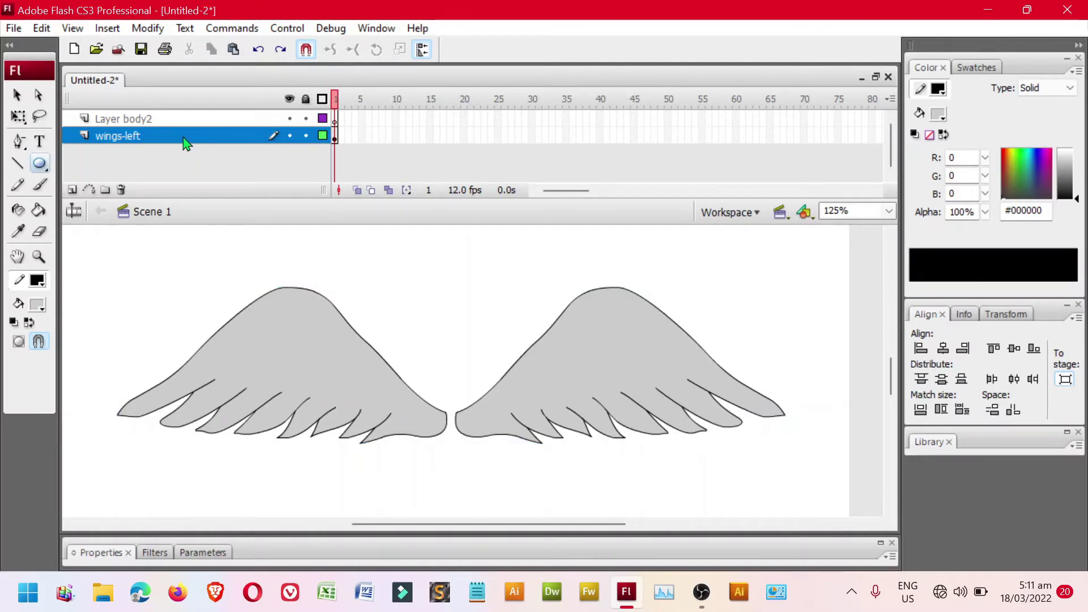
mouse_move(187, 143)
mouse_down()
mouse_move(187, 114)
mouse_move(190, 123)
mouse_up()
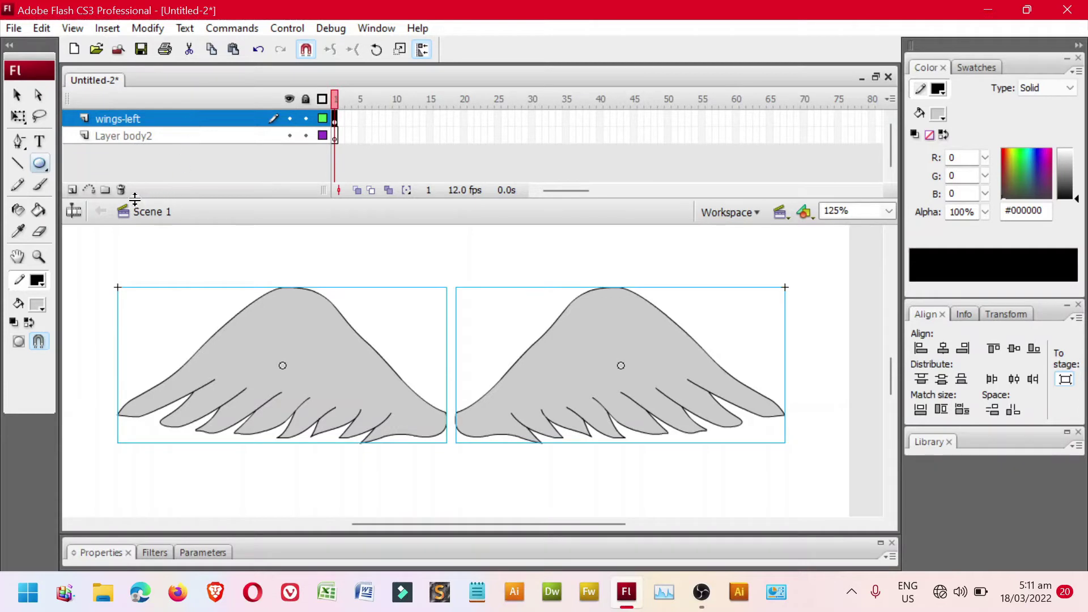
- Add a layer folder named 'wings-r', then delete the folder again
click(105, 196)
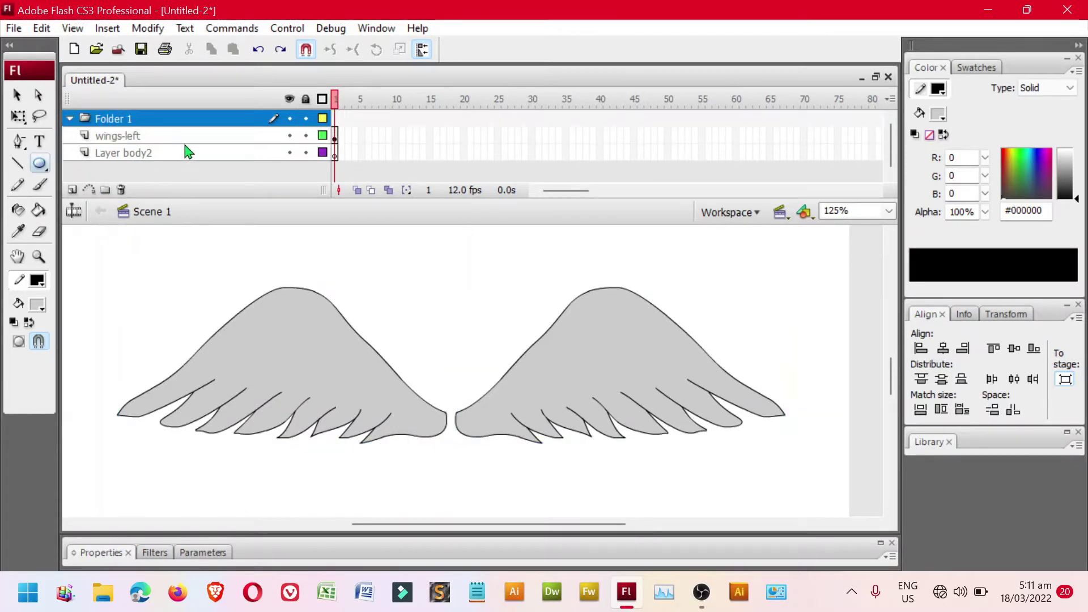
double_click(126, 118)
text(w)
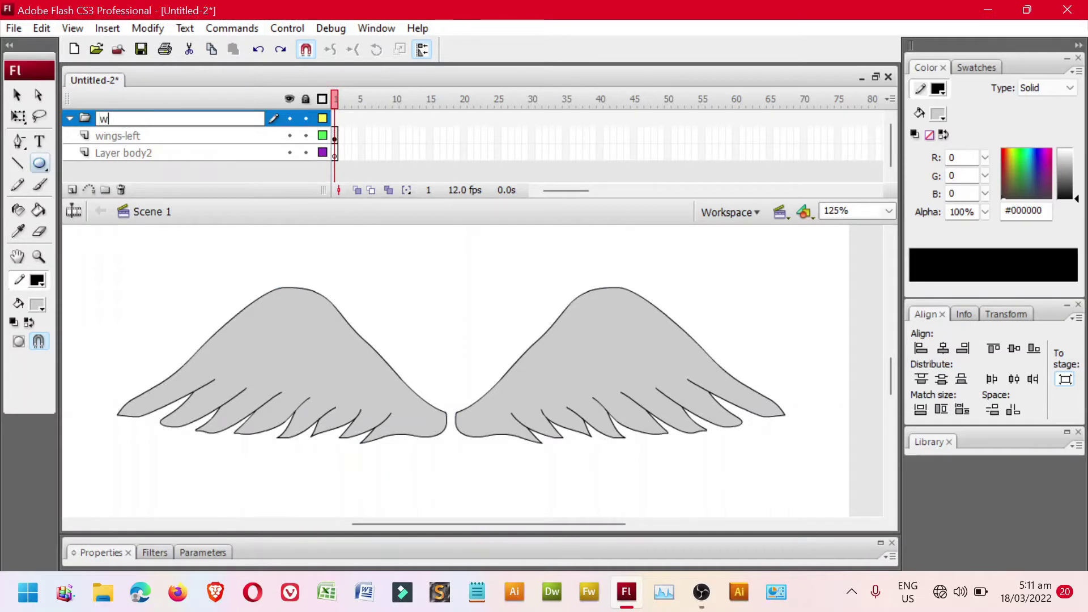
text(ings-right)
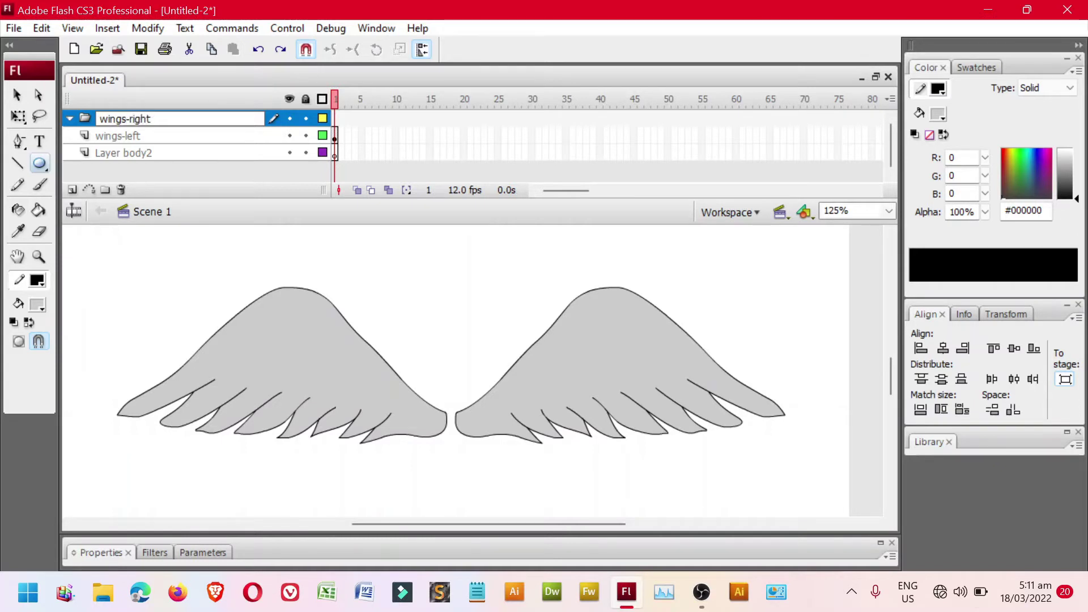
key(Return)
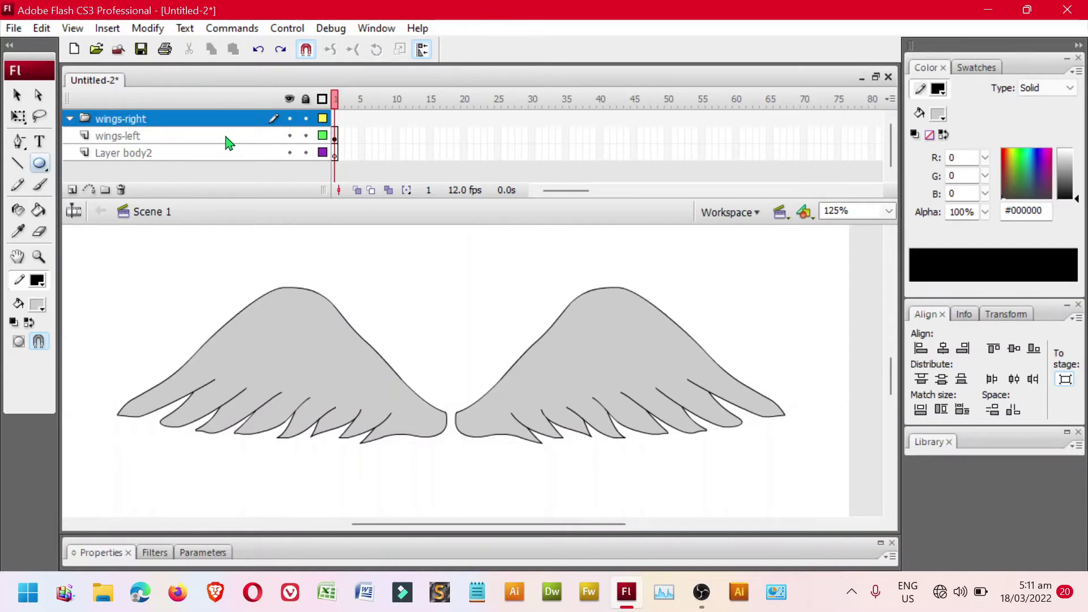
right_click(136, 126)
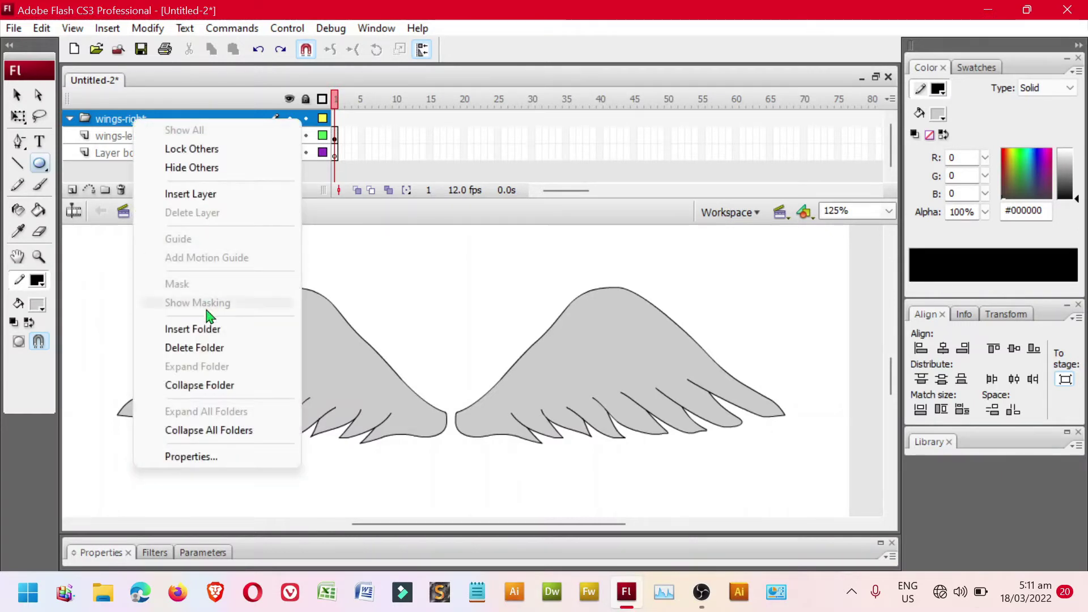
click(211, 347)
- Insert a new top layer and name it 'wings-right'
click(72, 189)
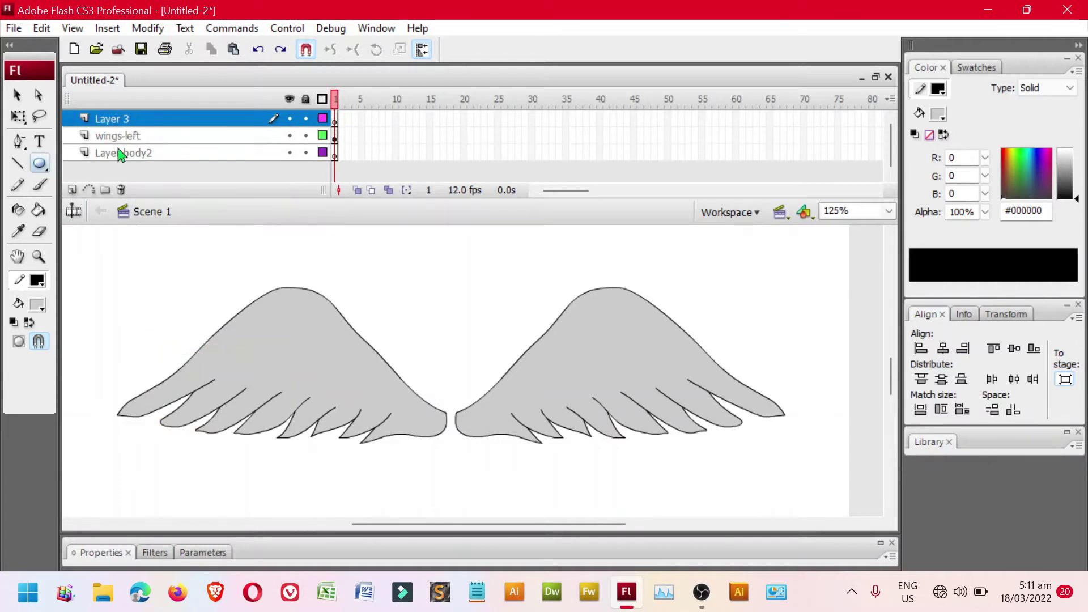
double_click(114, 119)
text(w)
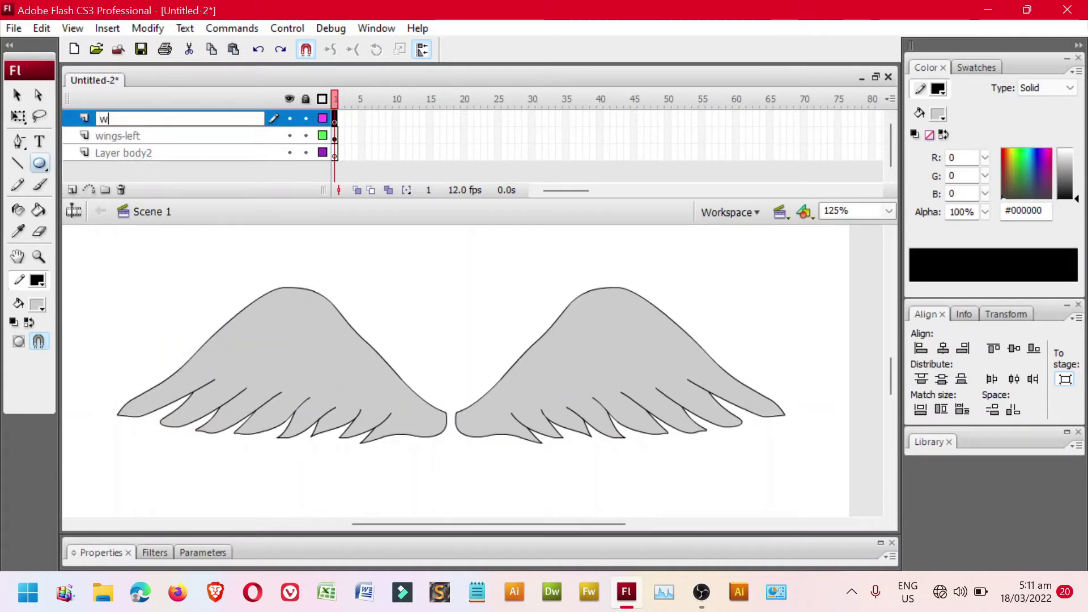
text(ings-)
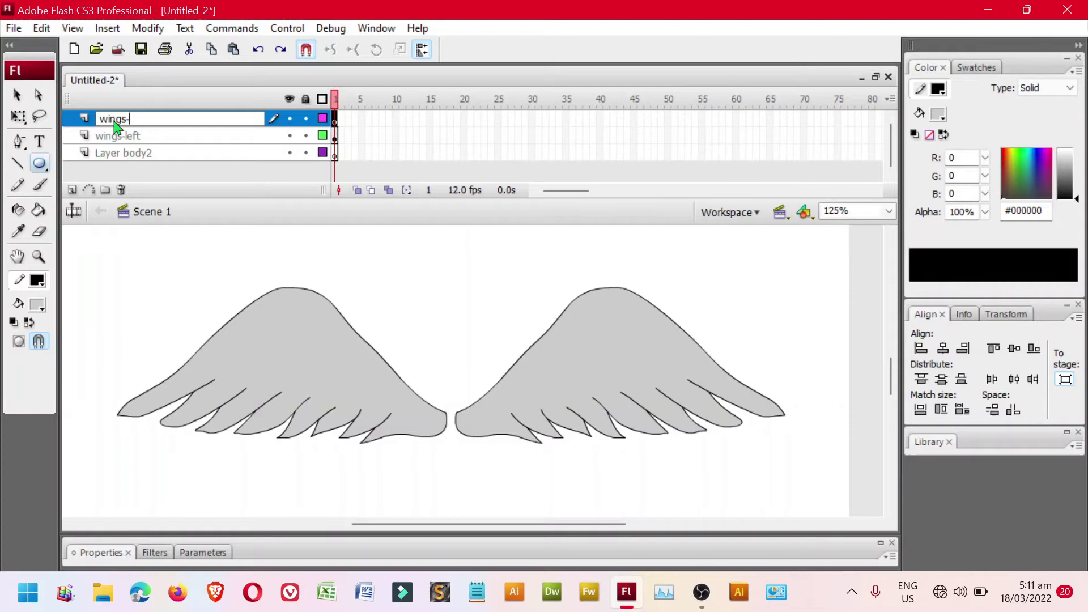
text(right)
key(Return)
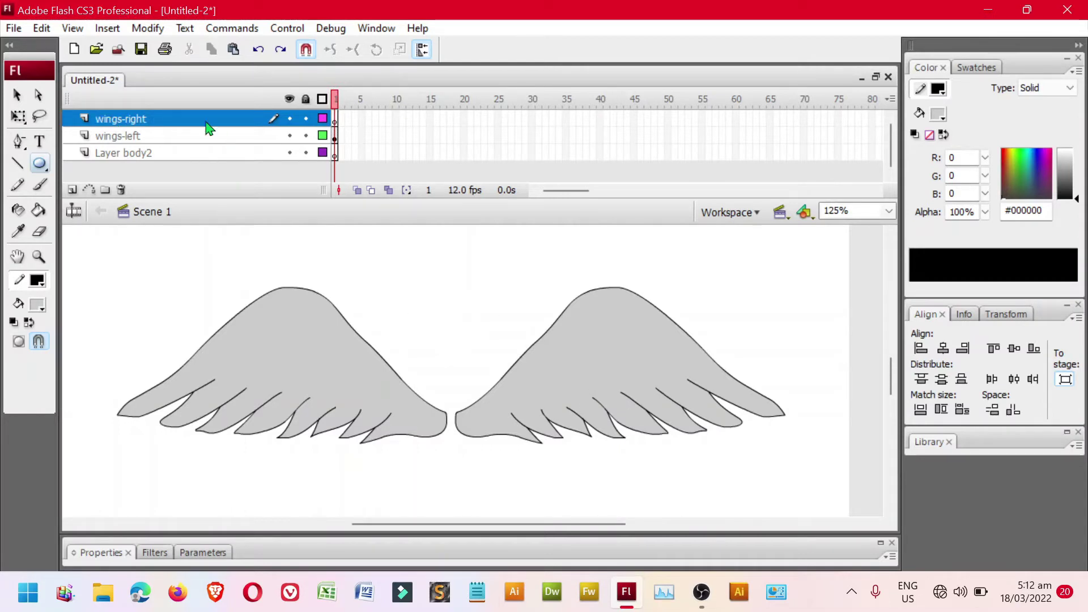
click(17, 95)
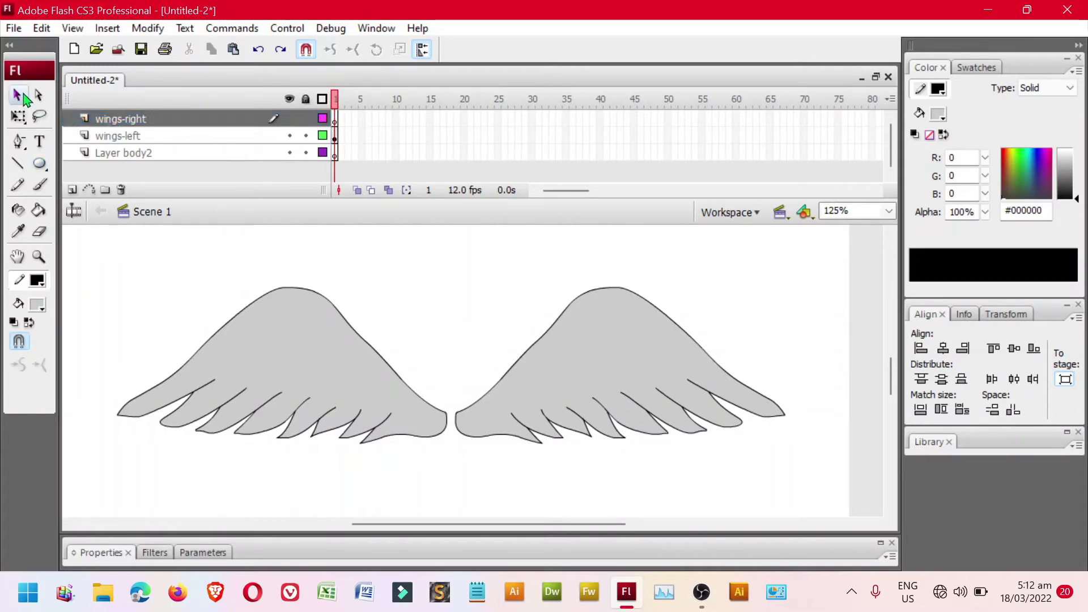
- Cut the mirrored right wing and paste it onto the wings-right layer
click(652, 379)
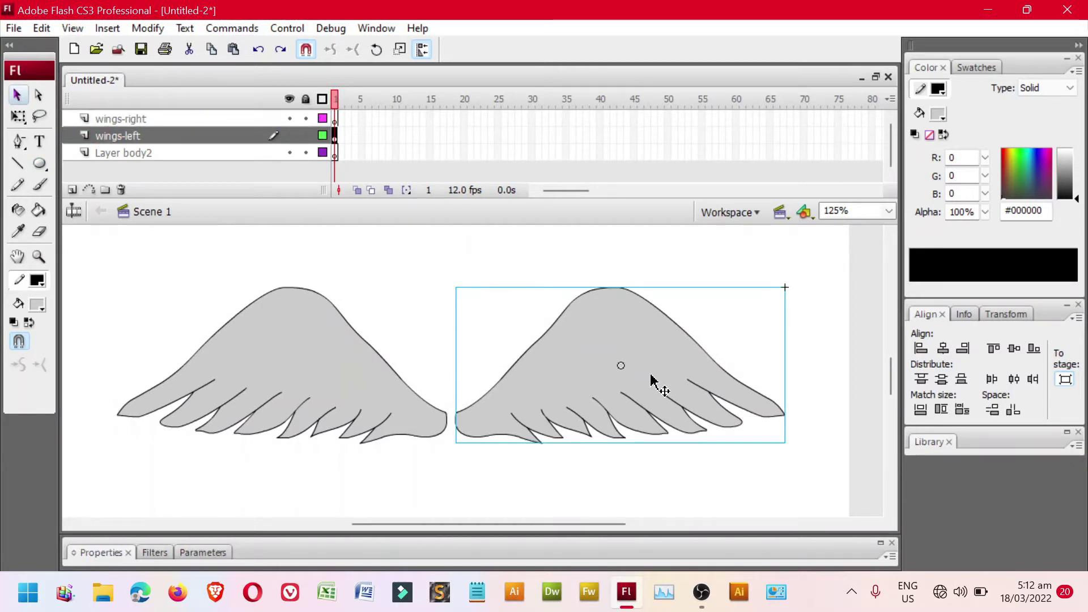
key(ctrl+x)
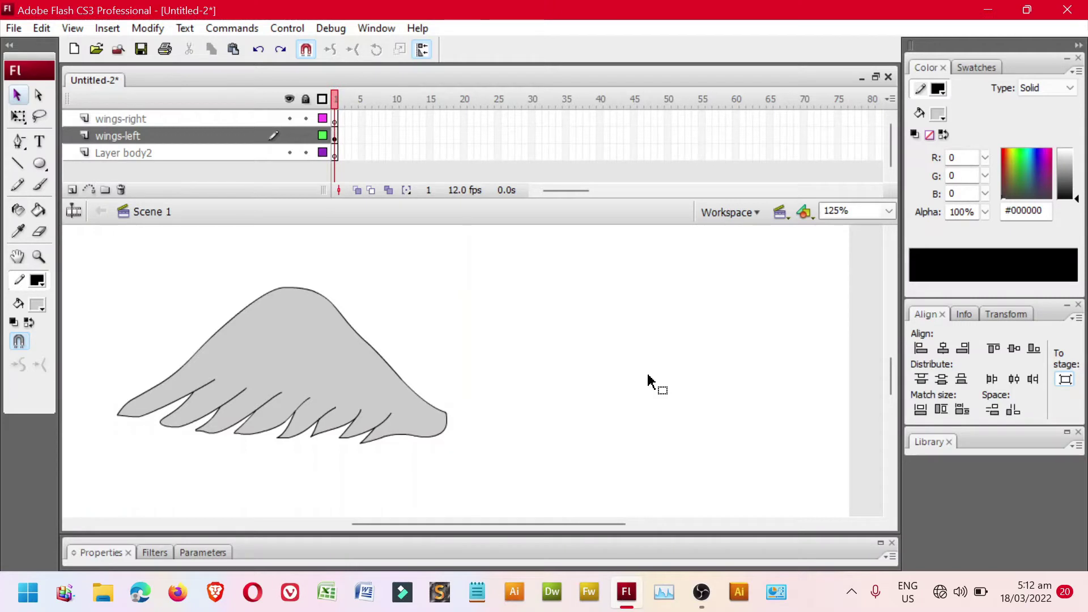
click(170, 120)
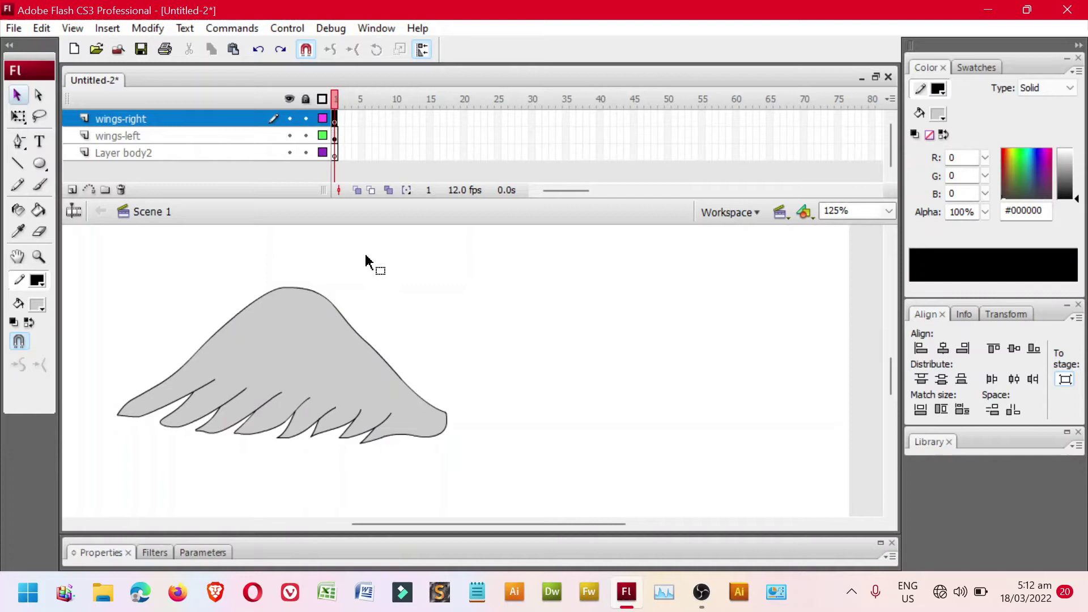
key(ctrl+v)
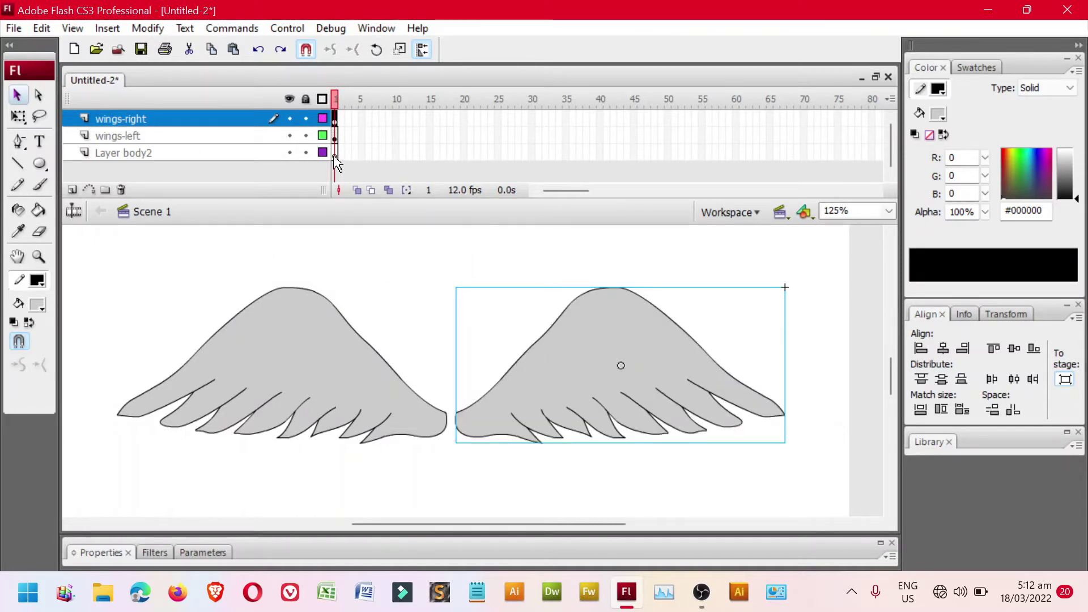
- Draw a white-filled oval over the wing joint on Layer body2, replacing one drawn on the wrong layer
click(40, 166)
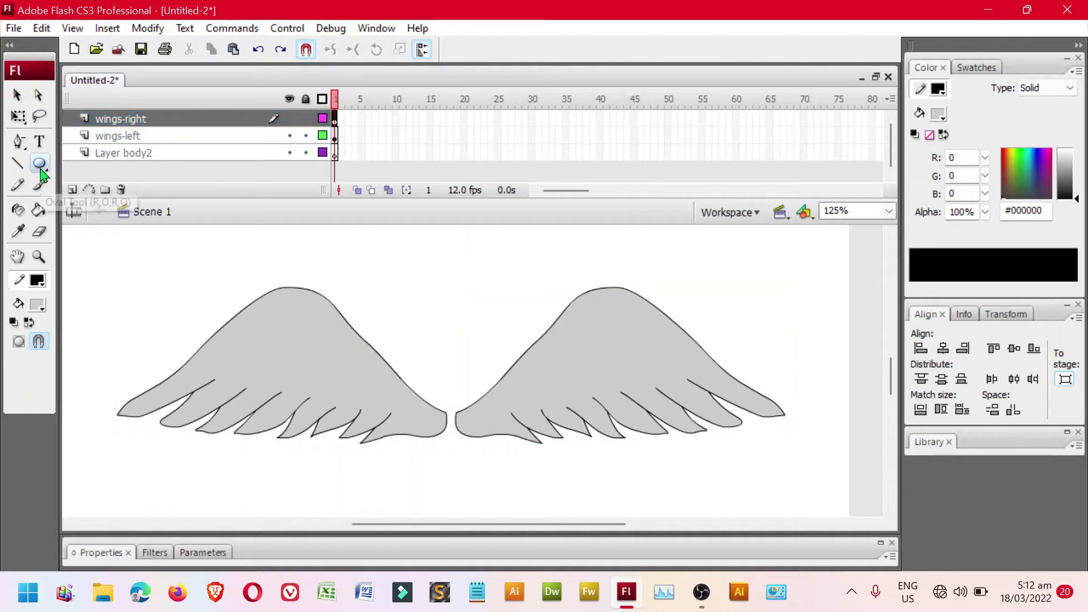
click(41, 309)
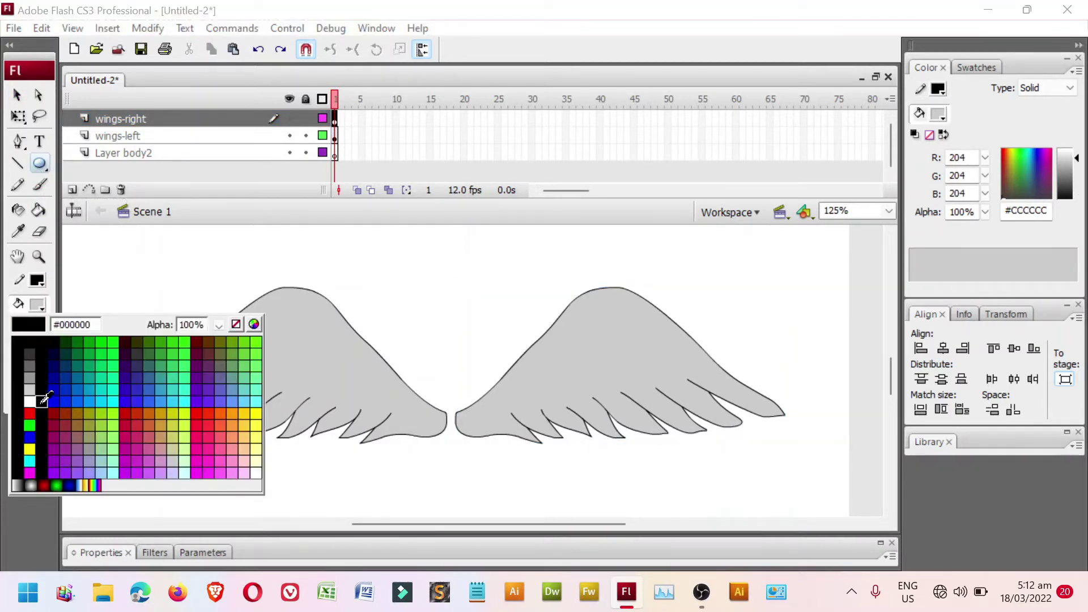
click(31, 403)
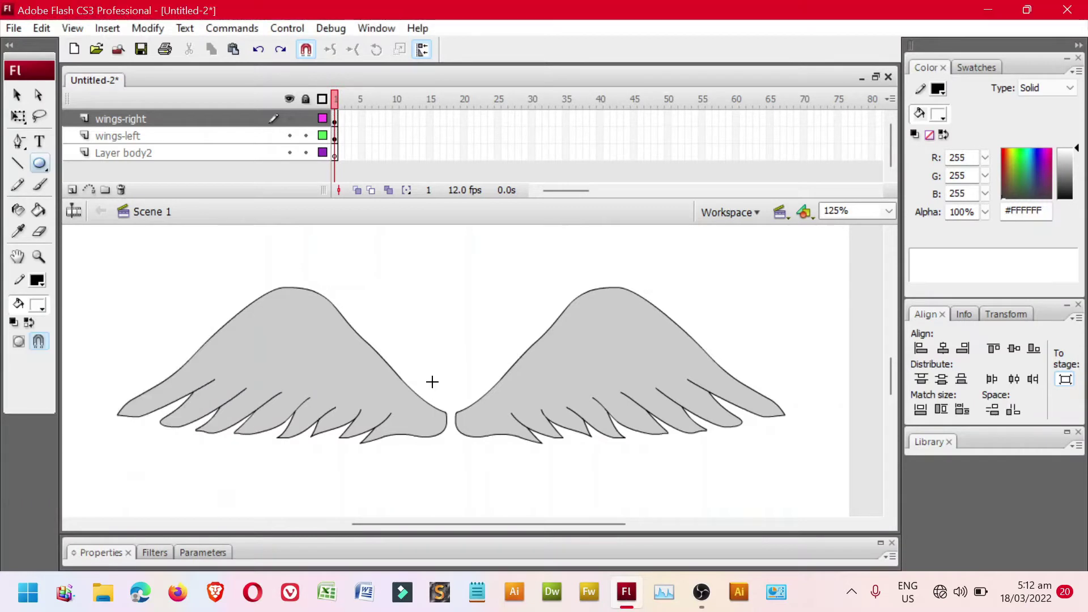
drag(411, 336, 506, 520)
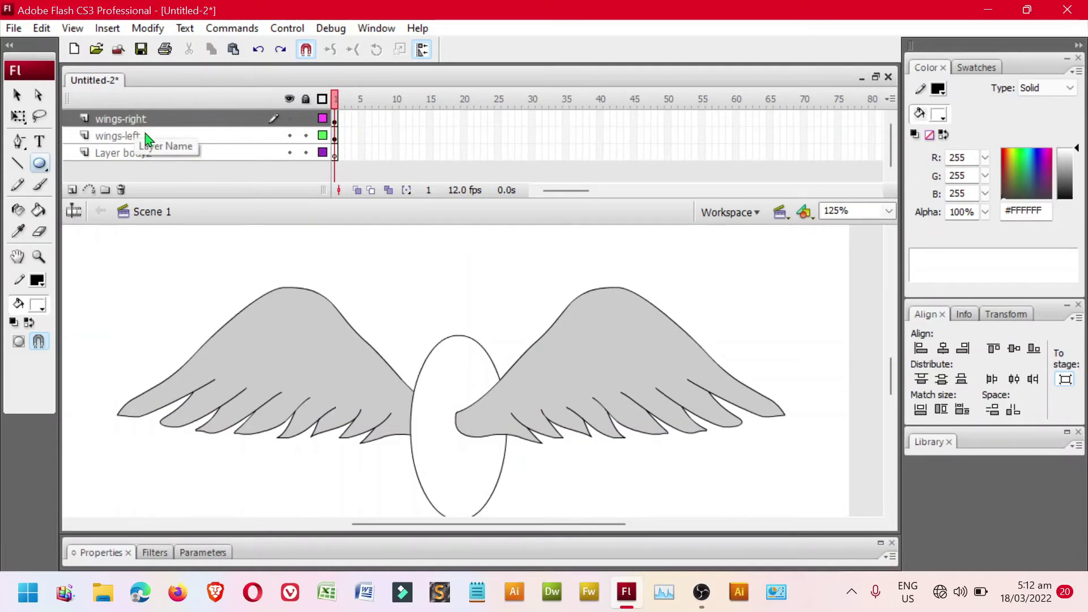
key(ctrl+z)
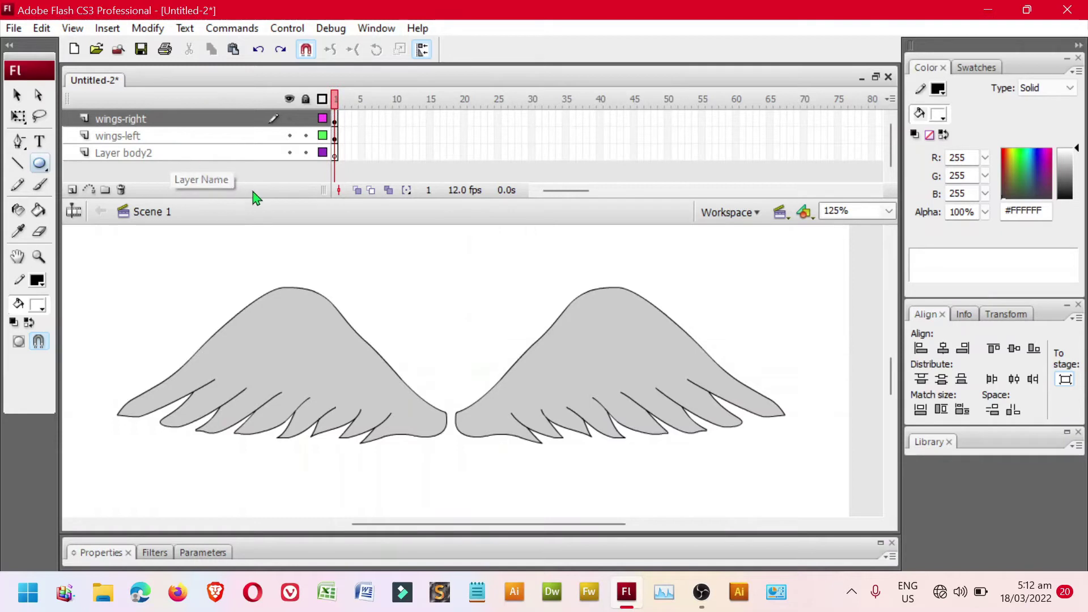
click(209, 154)
drag(409, 345, 497, 505)
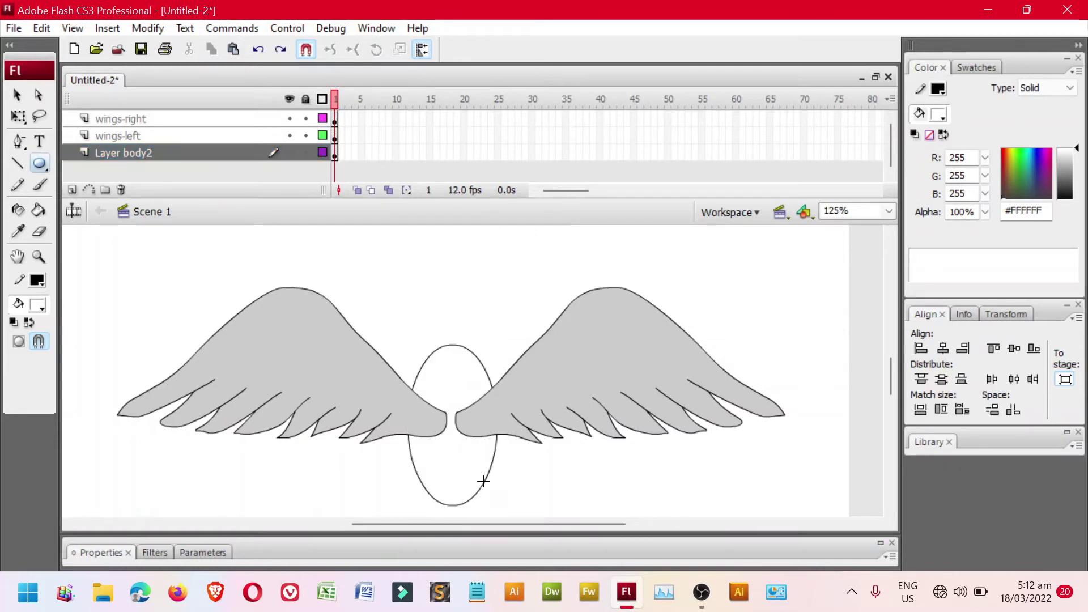
- Fill the oval body with the black-white linear gradient swatch
click(17, 95)
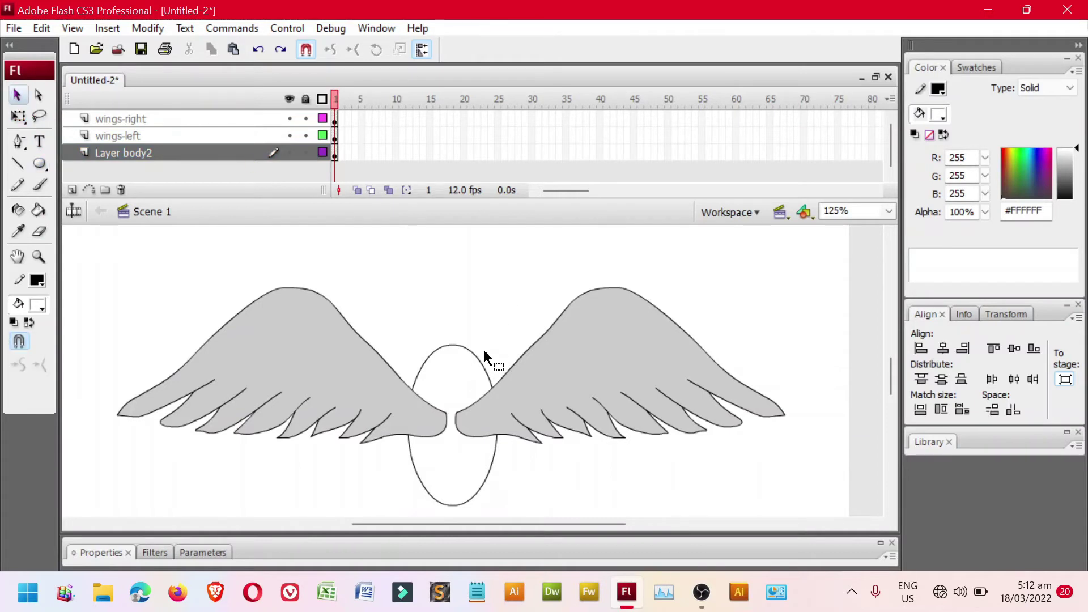
click(463, 375)
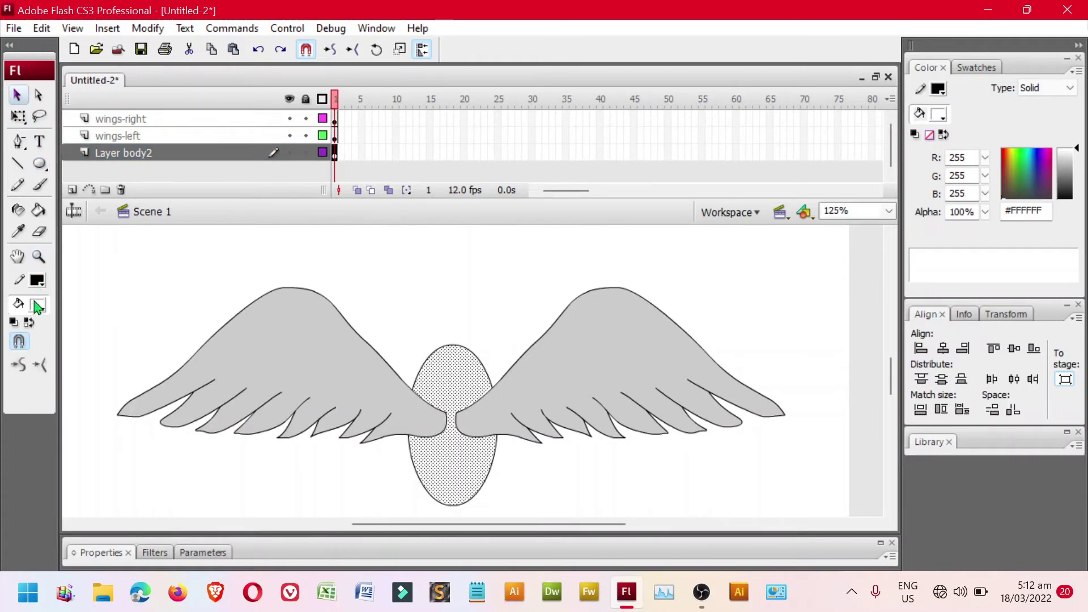
click(39, 319)
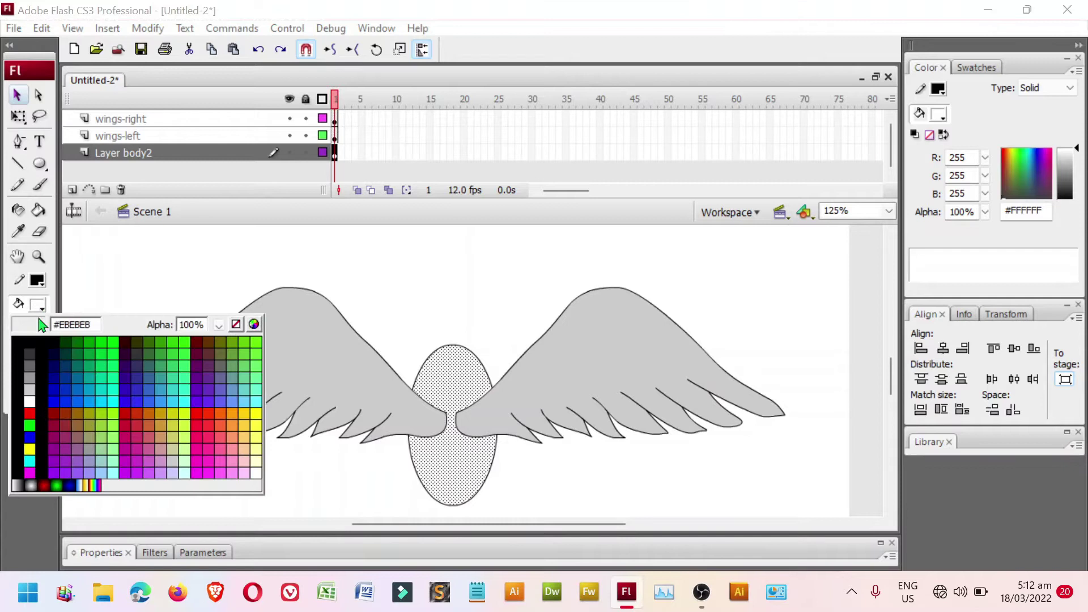
click(20, 491)
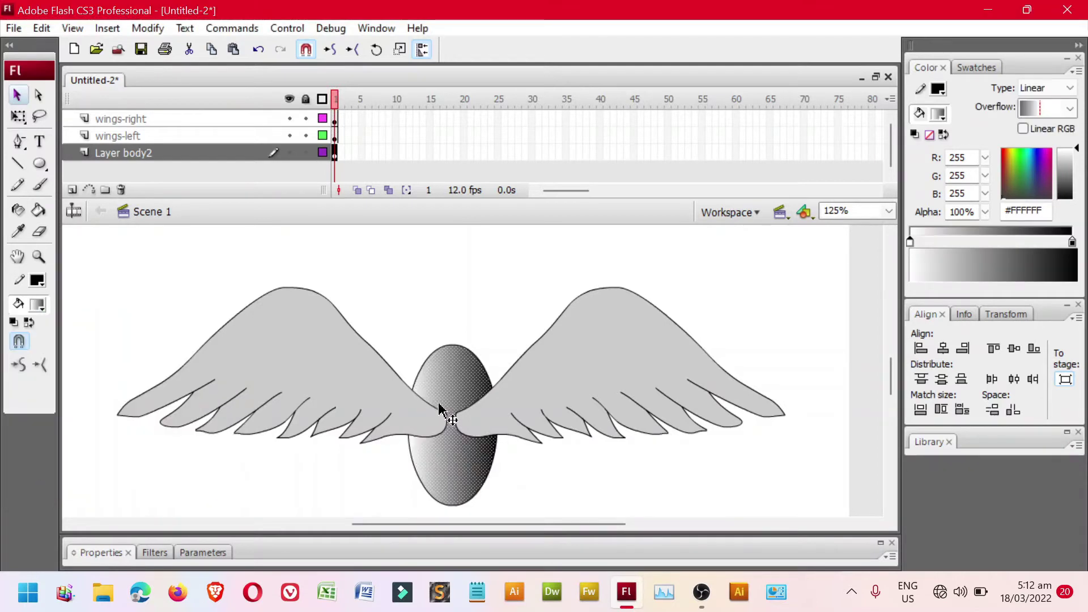
- Rotate and stretch the gradient so it runs vertically across the oval's full height
click(20, 119)
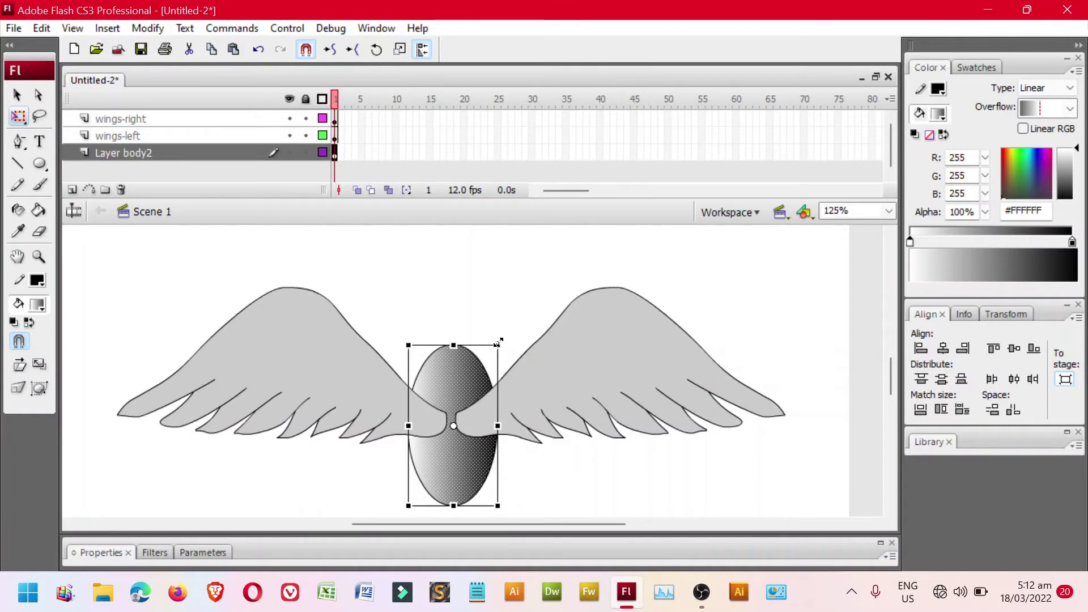
click(19, 117)
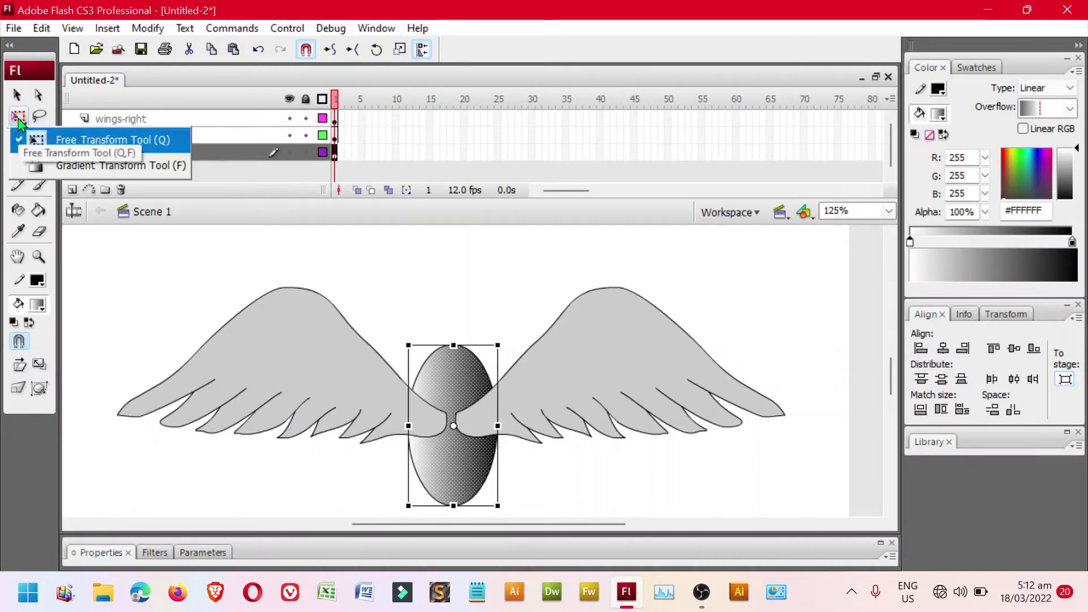
click(118, 166)
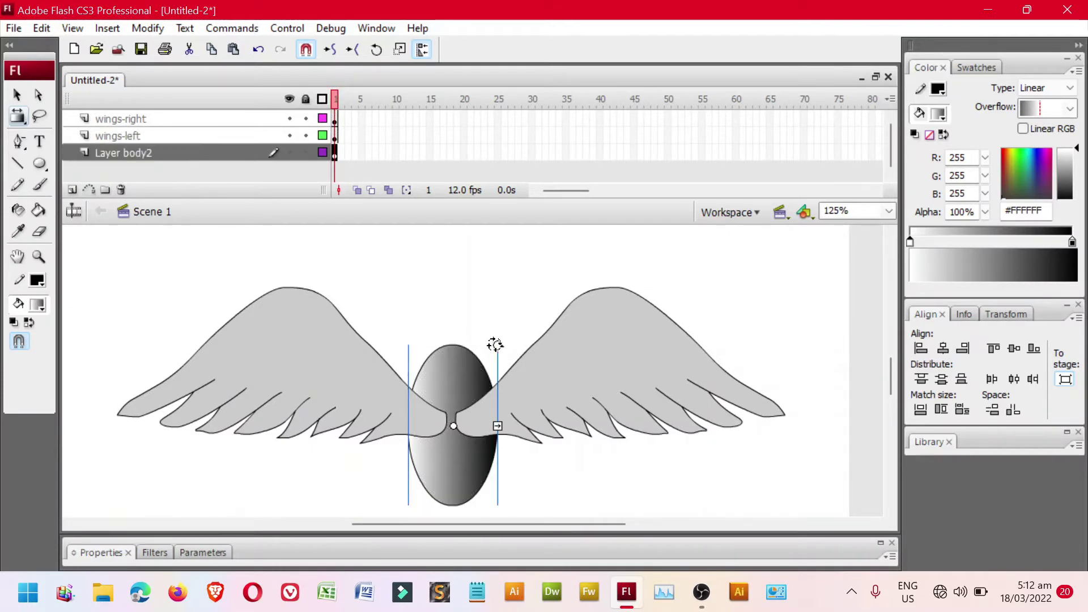
drag(495, 345, 356, 375)
drag(455, 380, 463, 343)
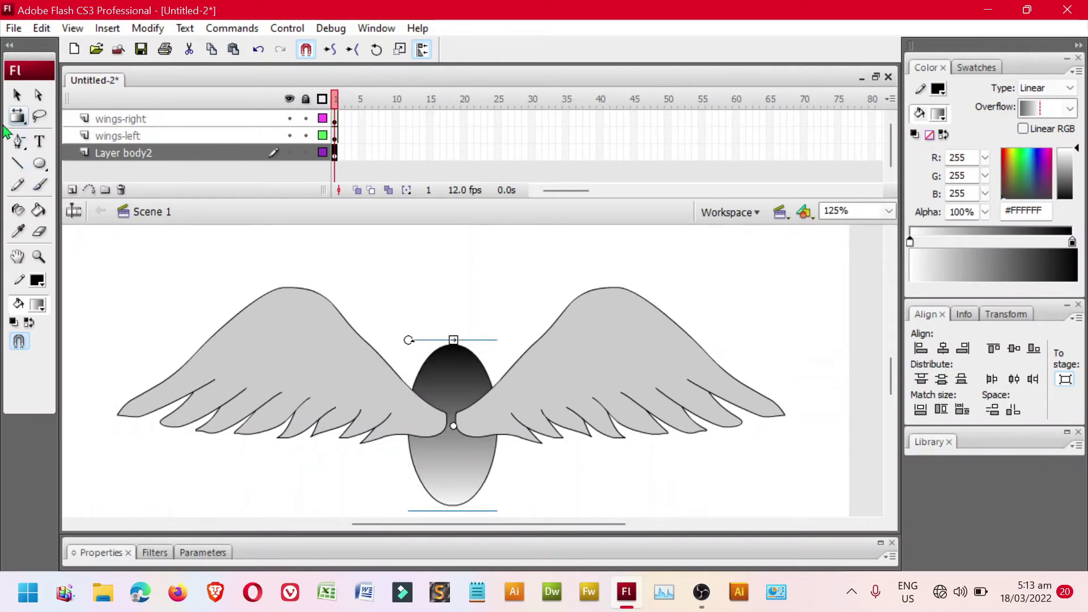
click(17, 101)
click(453, 311)
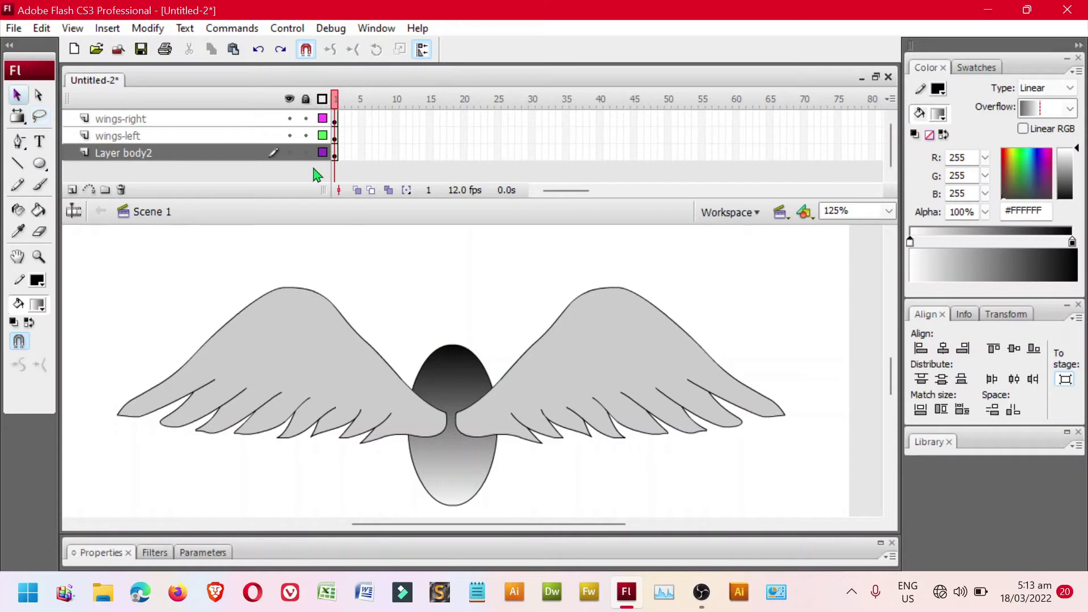
- Move the left wing's pivot point to its root beside the body
click(320, 350)
click(579, 375)
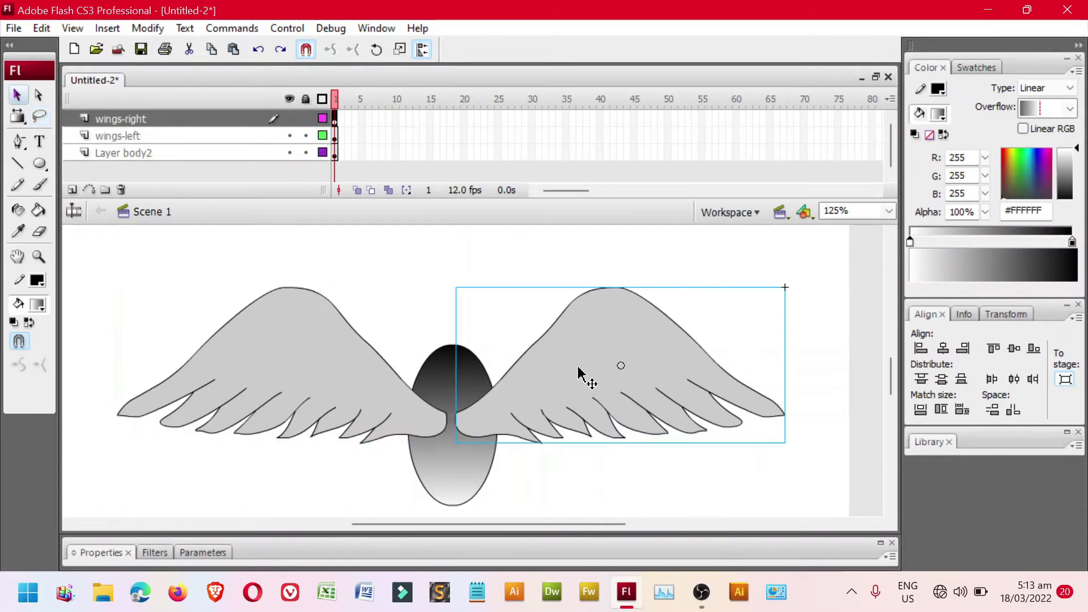
click(305, 351)
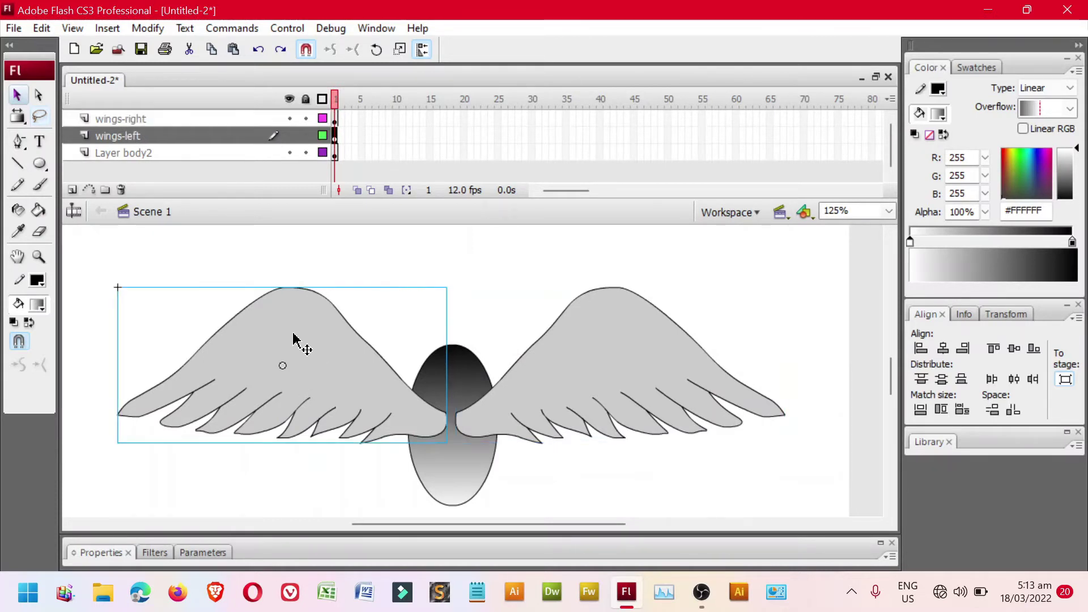
click(18, 117)
click(60, 148)
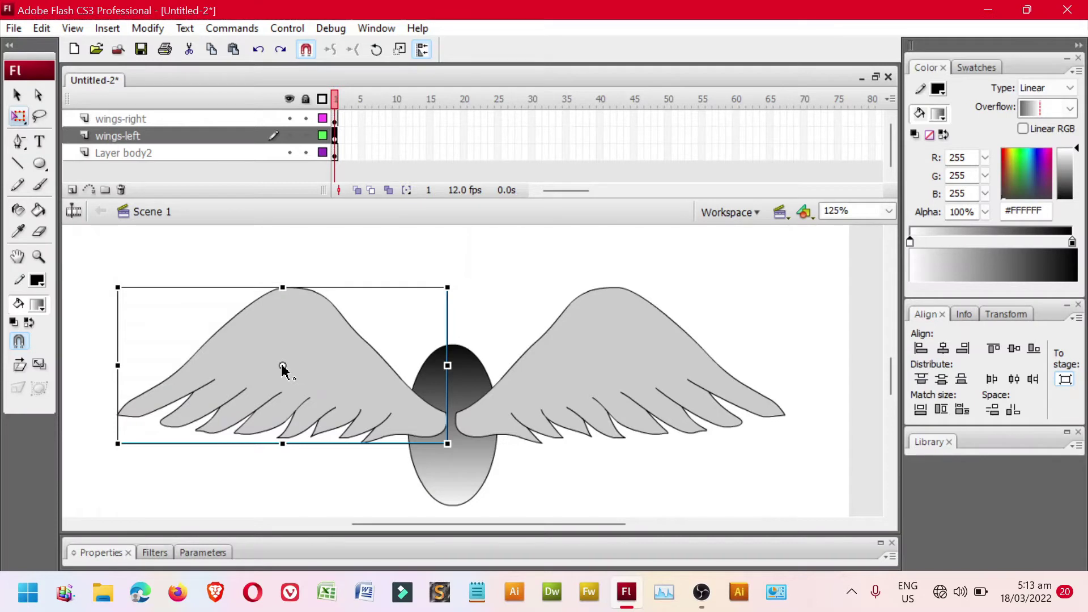
drag(283, 367, 444, 421)
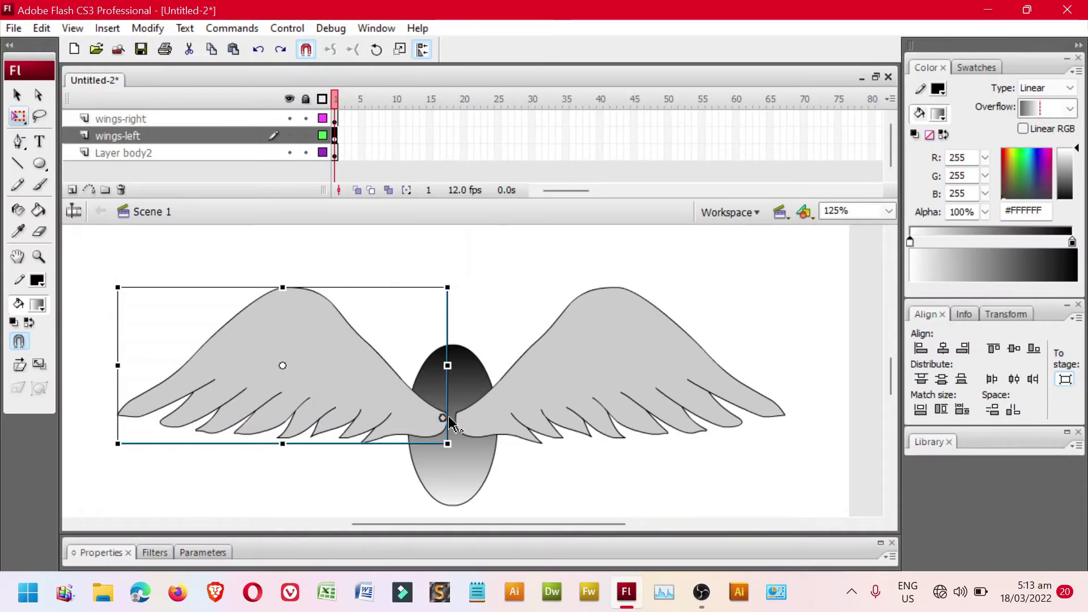
- Move the right wing's pivot point to its base near the body
click(617, 375)
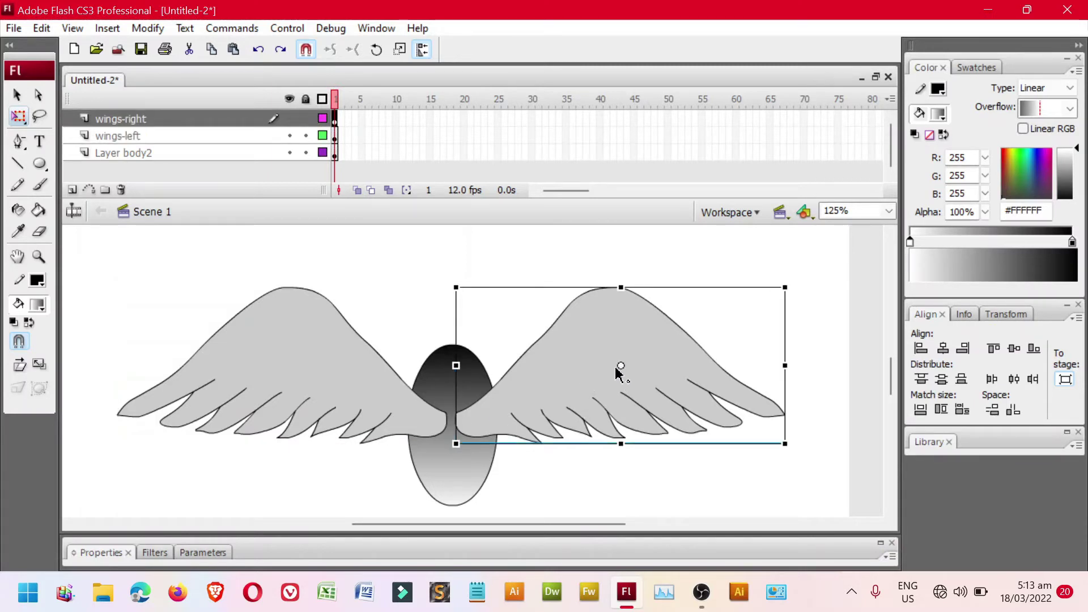
drag(618, 368, 458, 420)
click(428, 423)
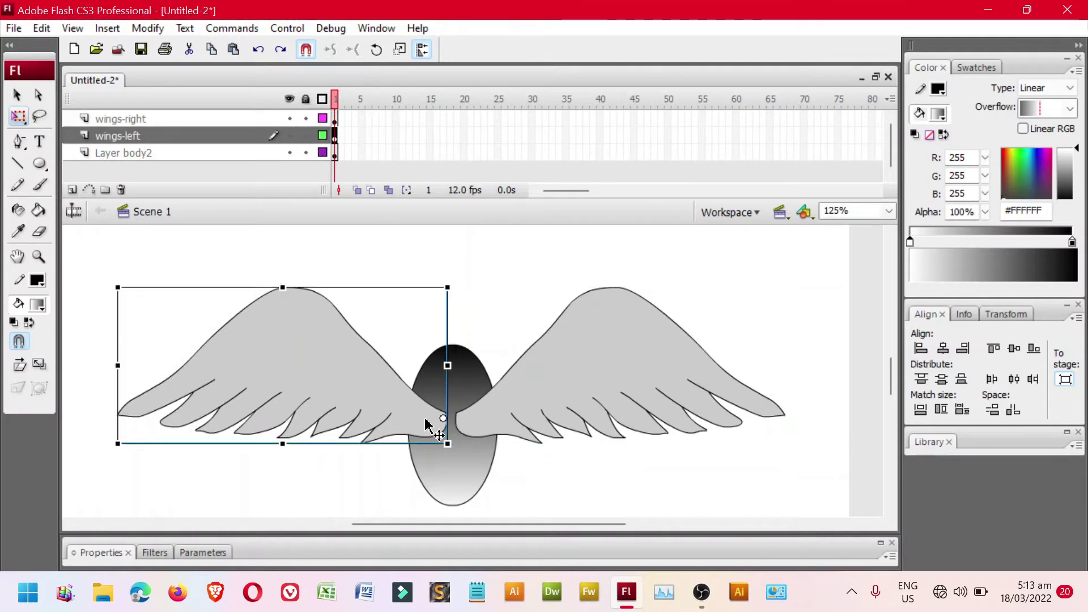
click(470, 426)
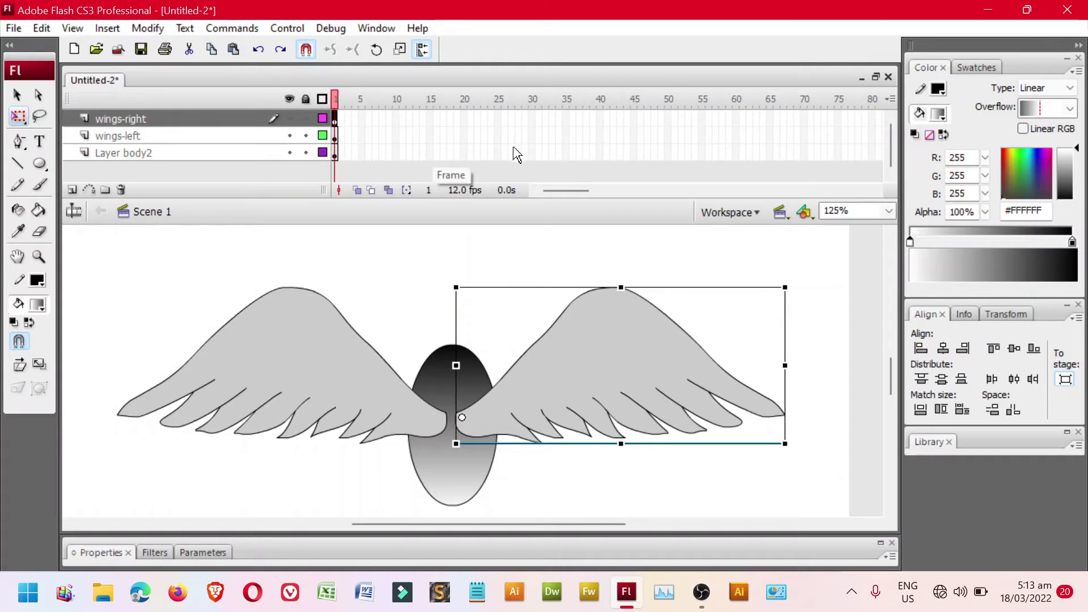
click(566, 119)
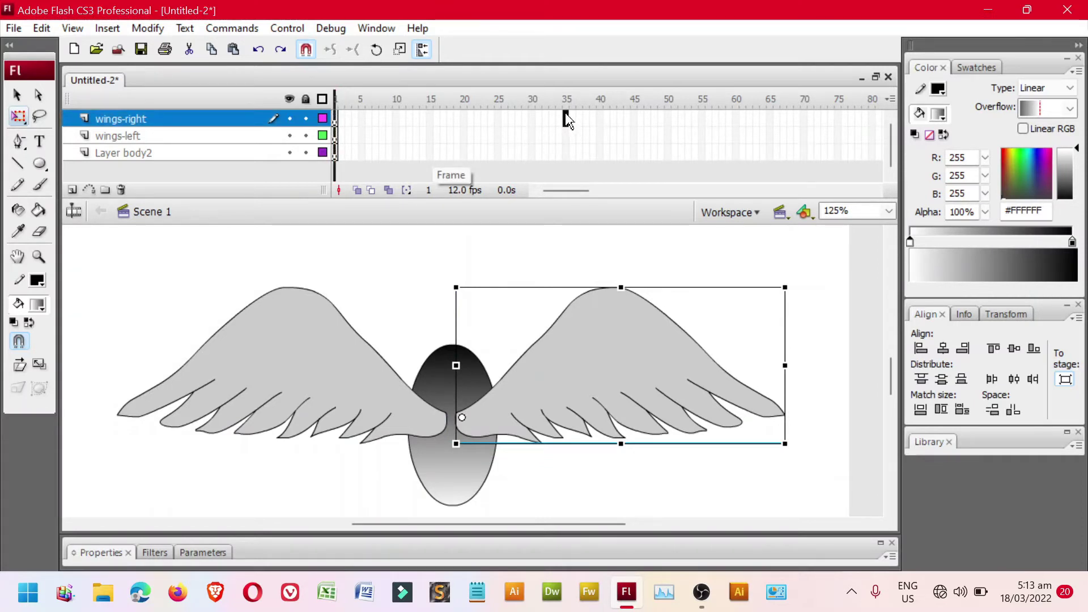
- Insert keyframes at frame 35 on all three layers
drag(567, 120, 567, 152)
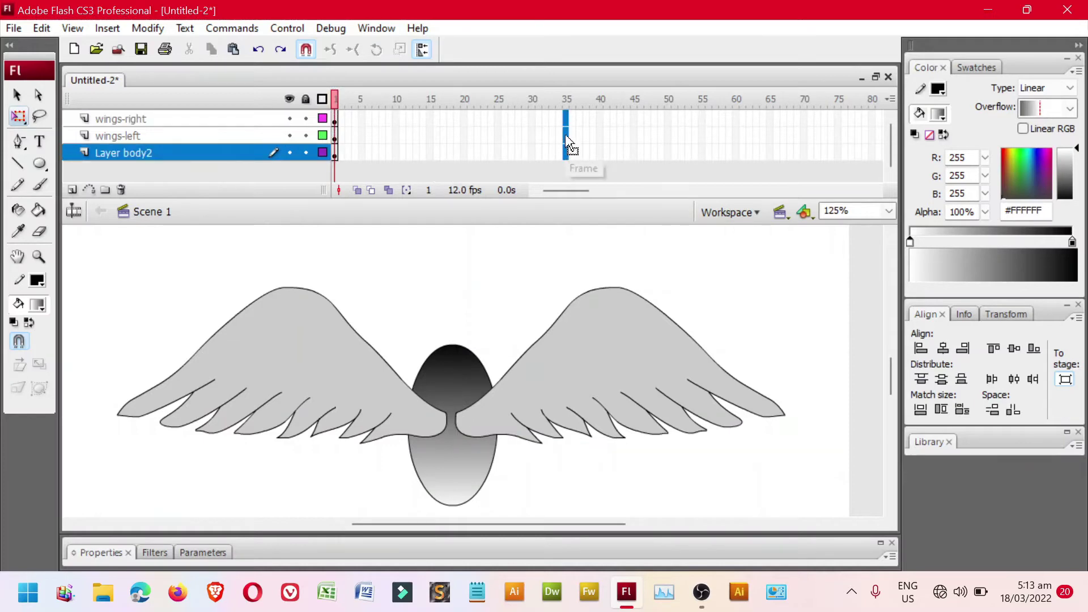
right_click(567, 142)
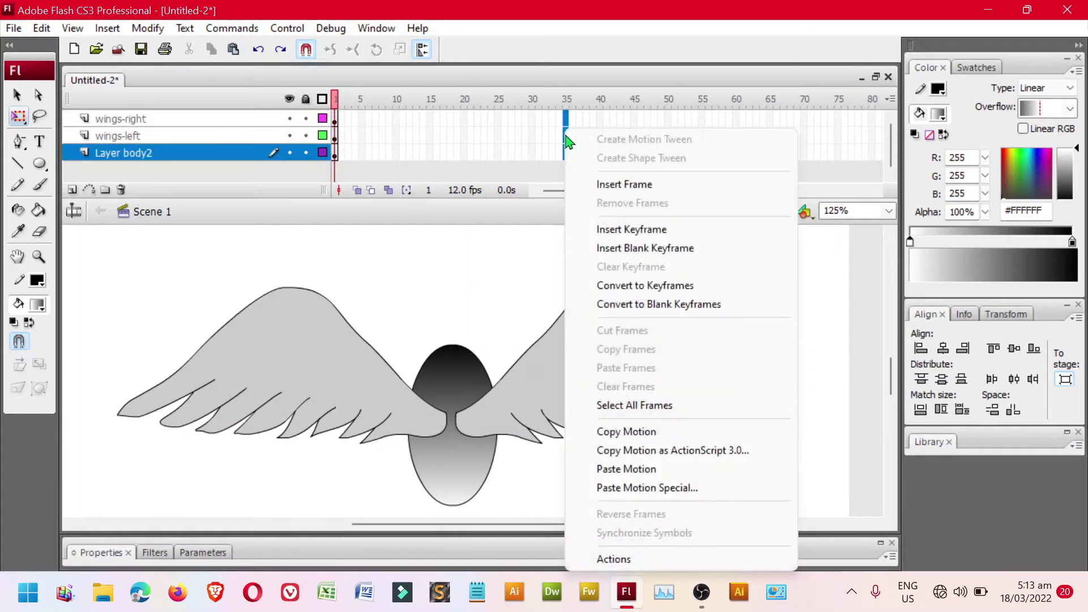
click(635, 230)
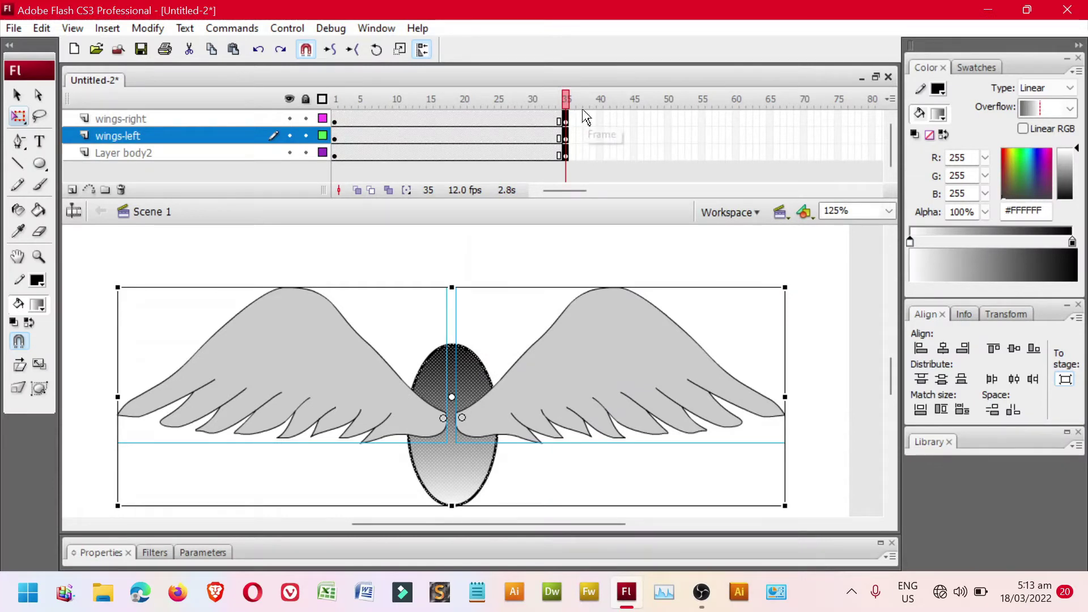
key(ctrl+minus)
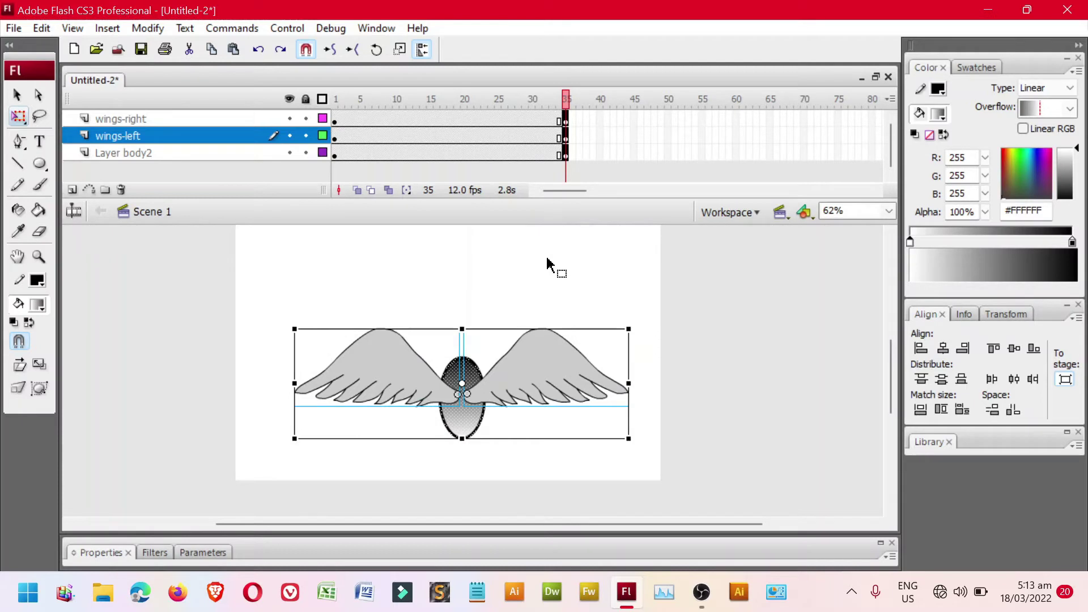
click(542, 275)
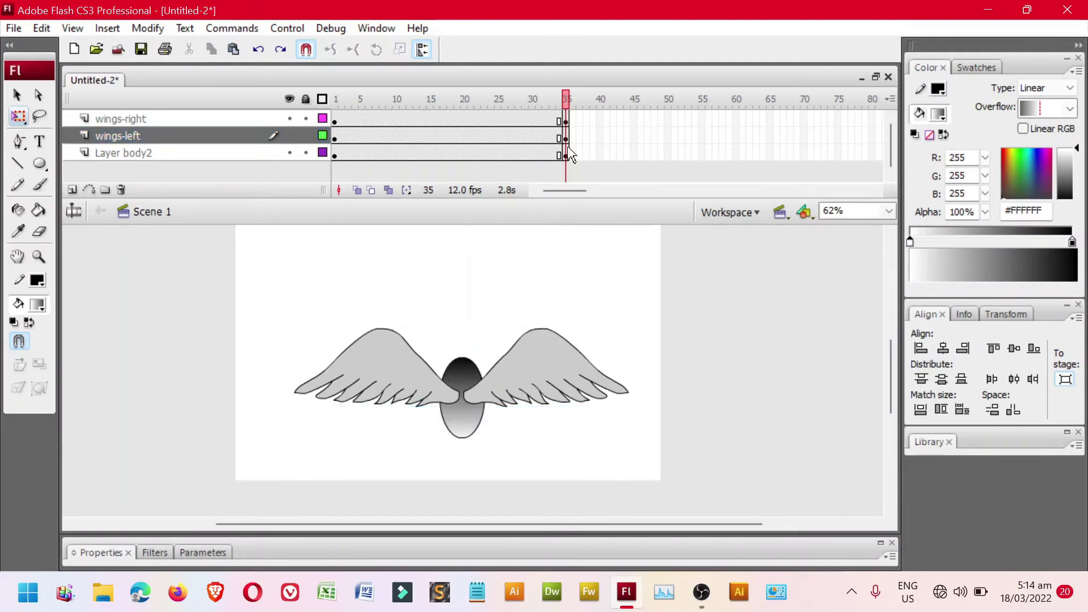
- Rotate the right and left wings upward at frame 35
click(565, 120)
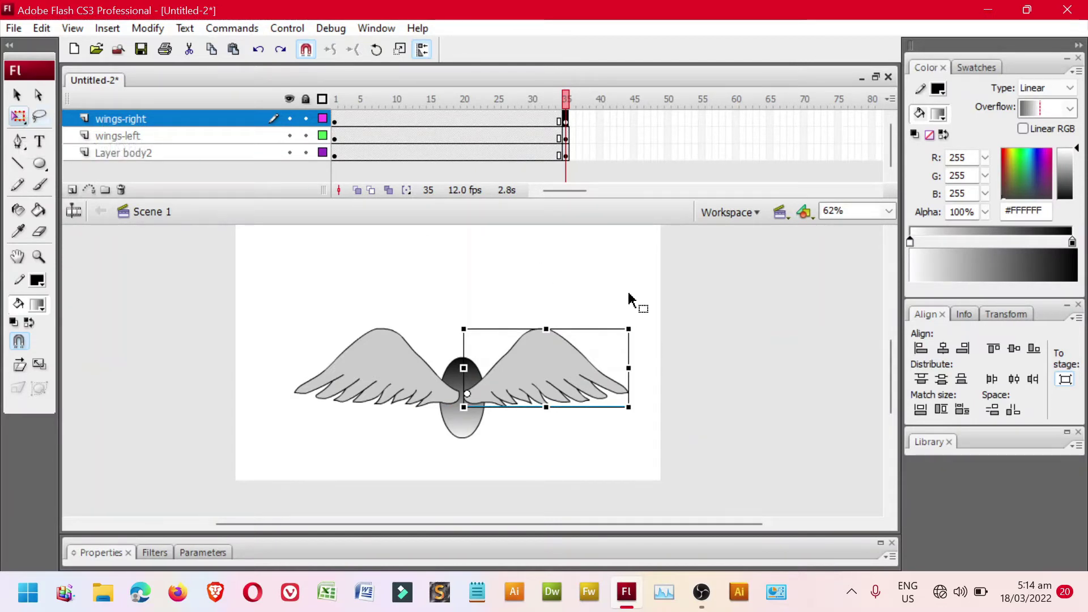
mouse_move(636, 312)
mouse_down()
mouse_move(605, 253)
mouse_move(582, 242)
mouse_up()
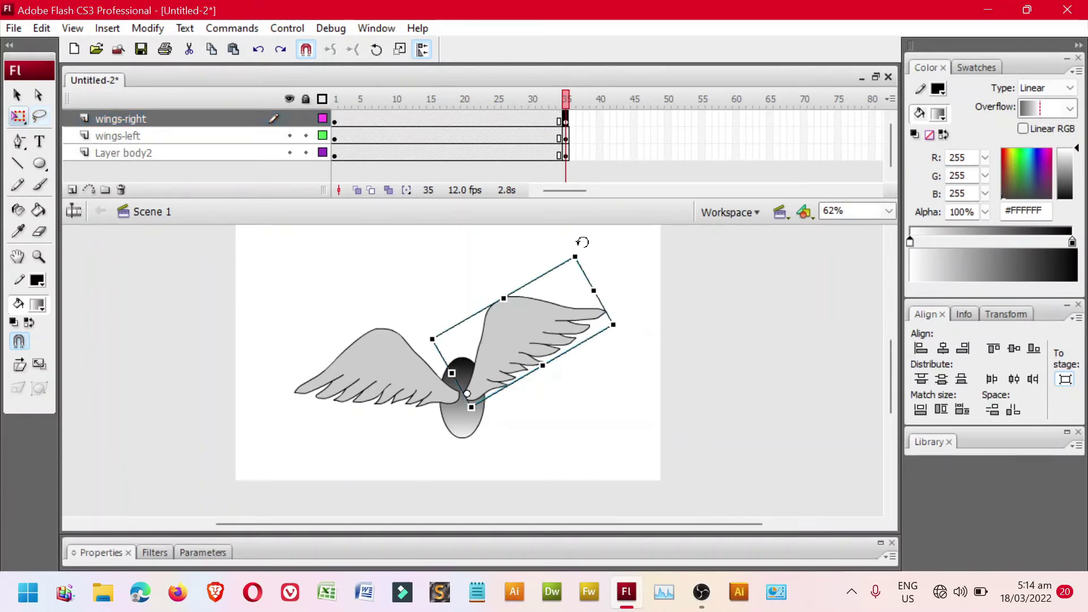
click(566, 137)
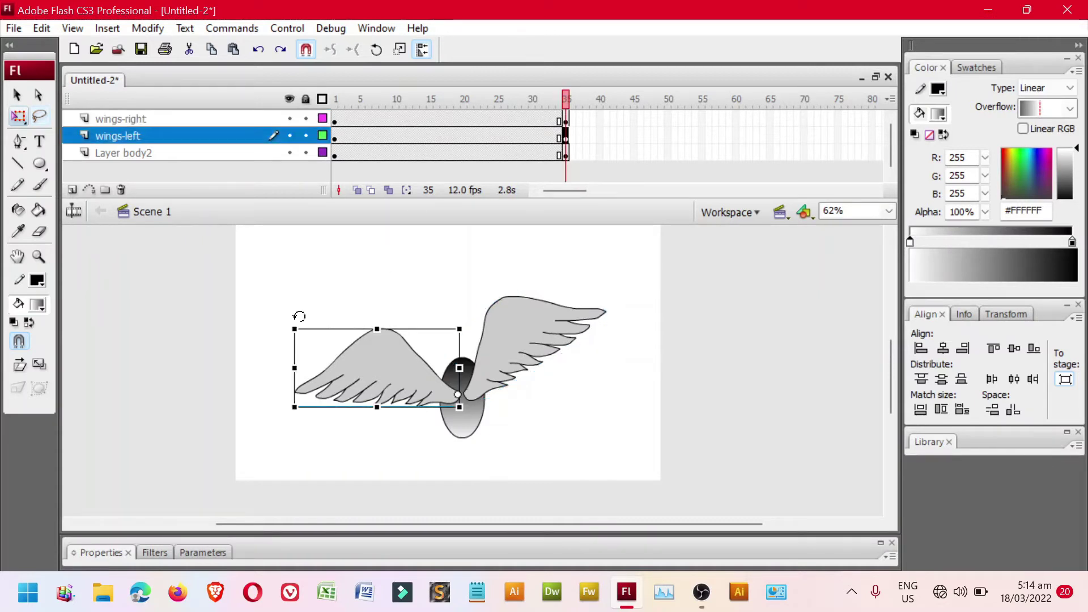
drag(298, 317, 369, 273)
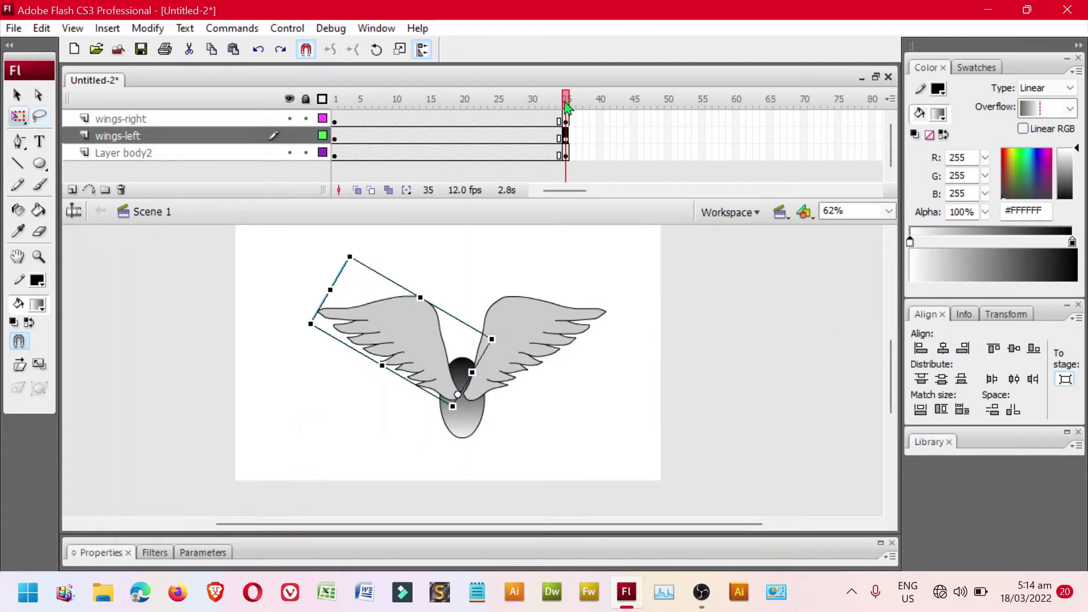
- At frame 1, rotate both wings downward, then select both wing layers' frames
drag(567, 108, 339, 136)
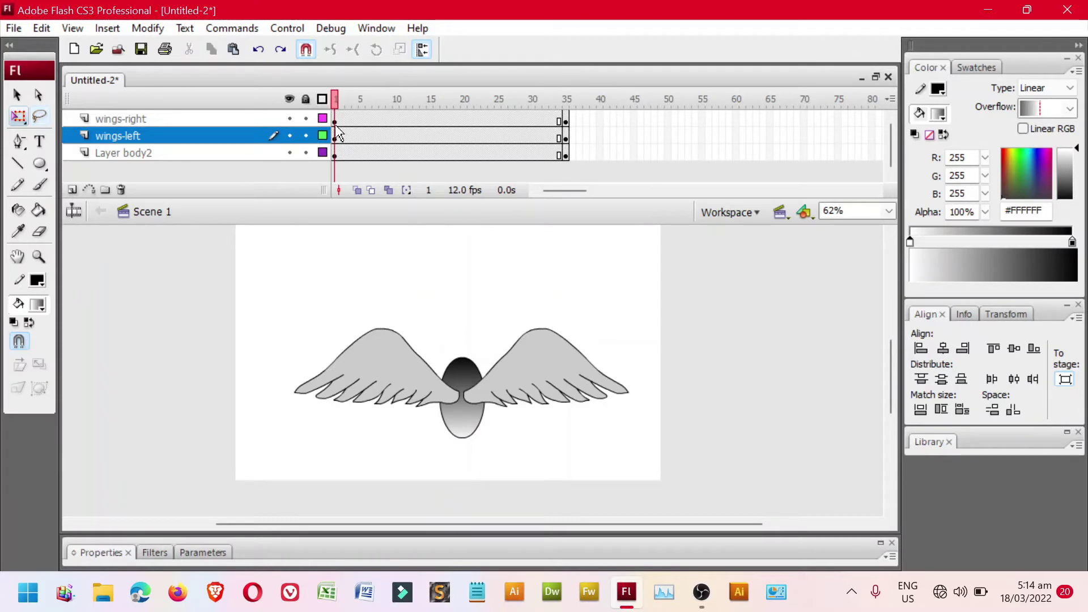
click(335, 120)
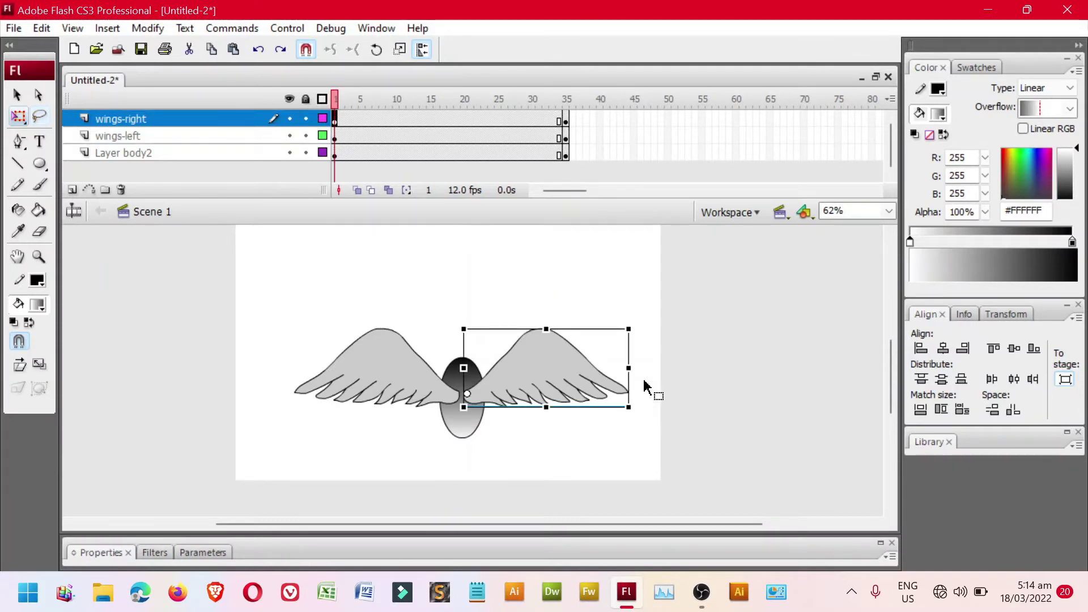
drag(635, 317, 649, 397)
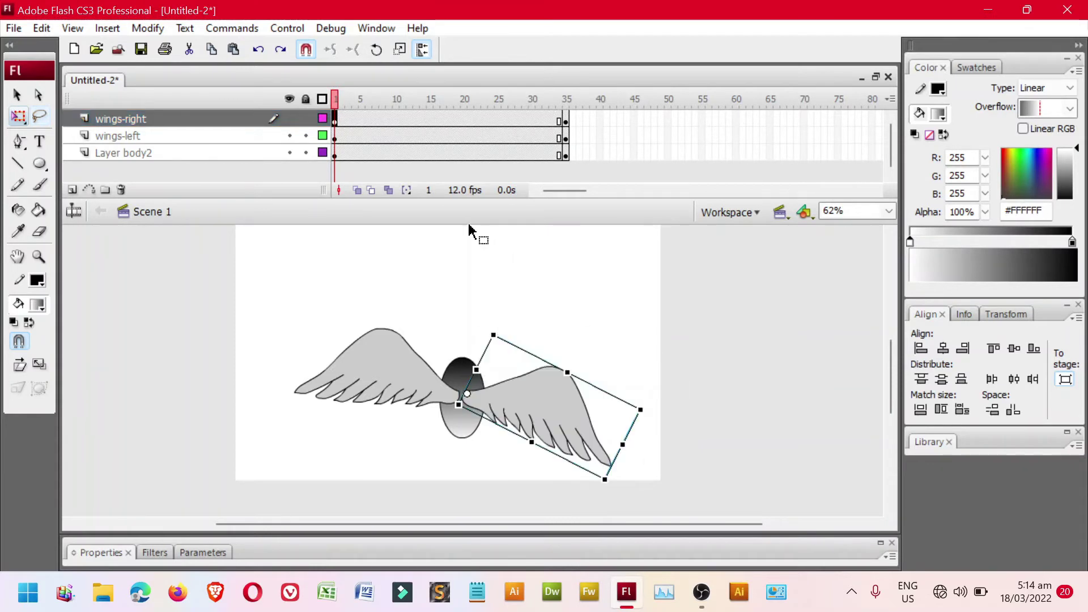
click(336, 139)
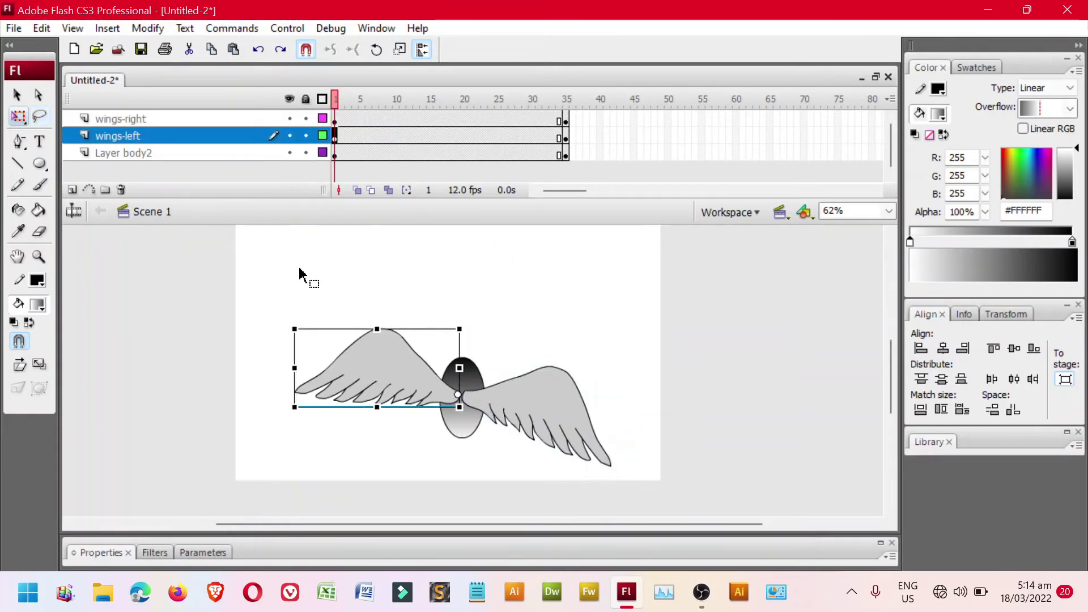
drag(298, 313, 295, 383)
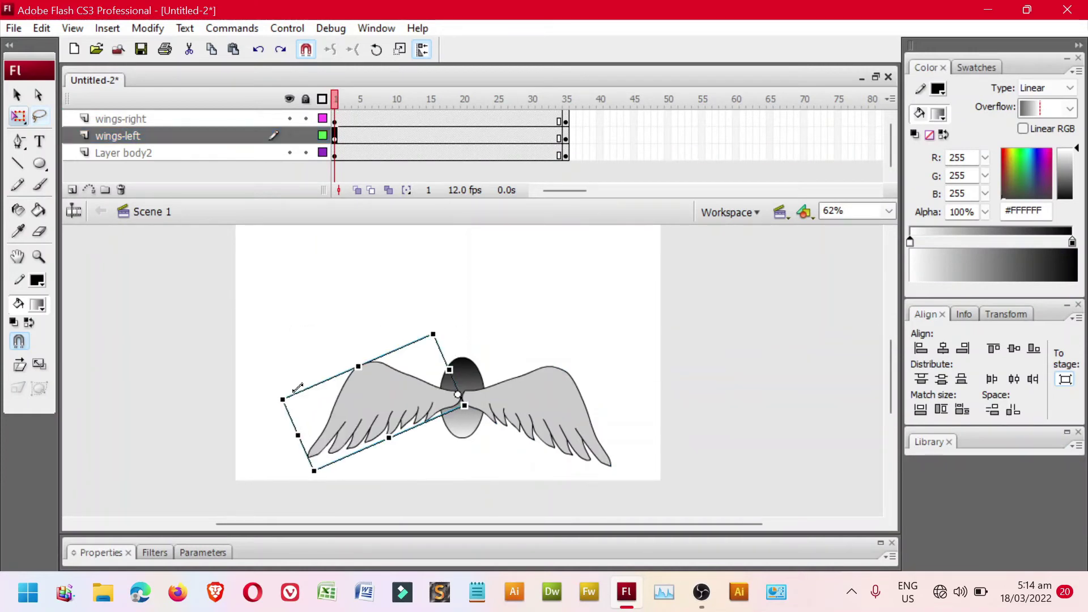
click(190, 123)
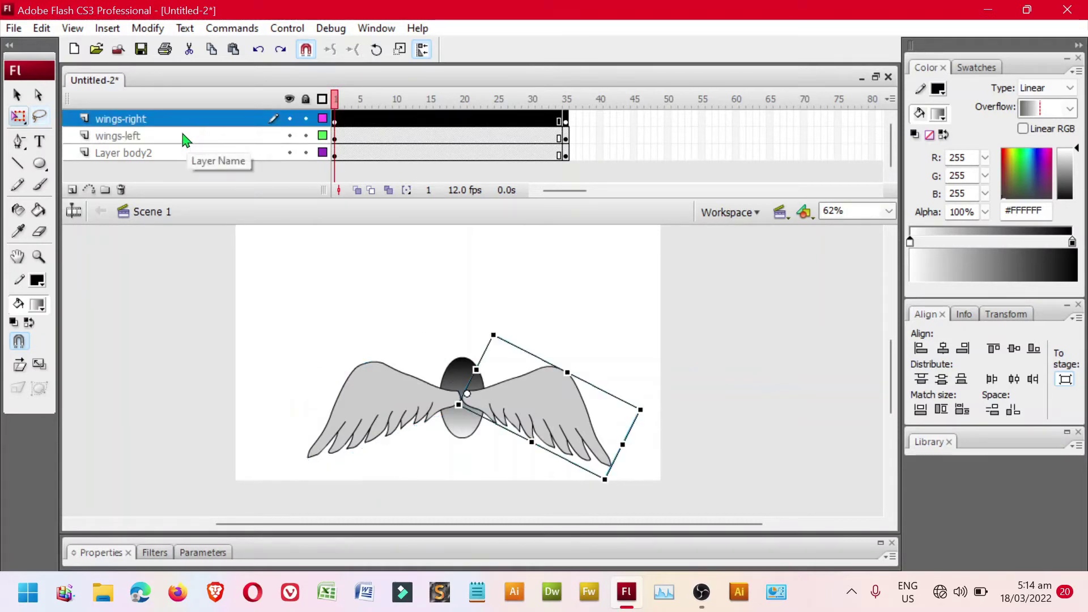
shift+click(185, 138)
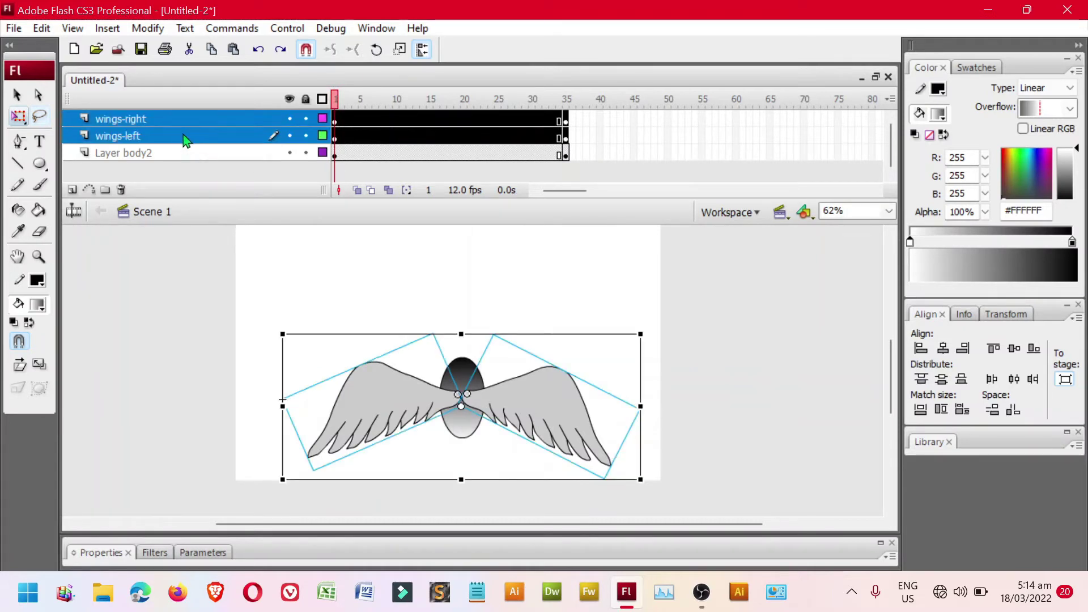
- Create a motion tween on both wing layers and preview the sweep from frame 1 to 35
right_click(406, 140)
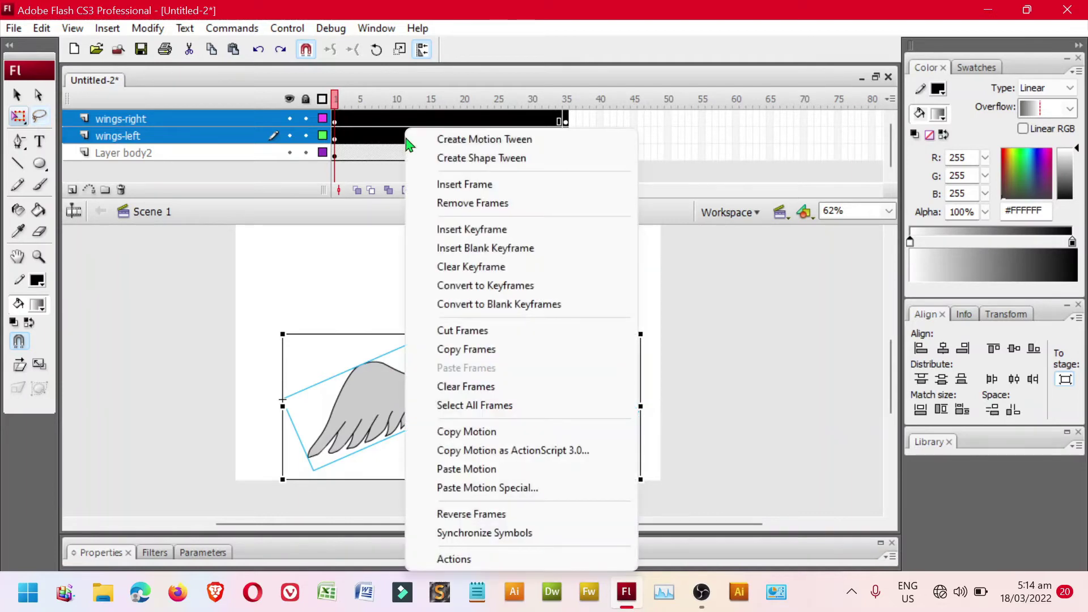
click(454, 140)
drag(342, 102, 492, 105)
key(Return)
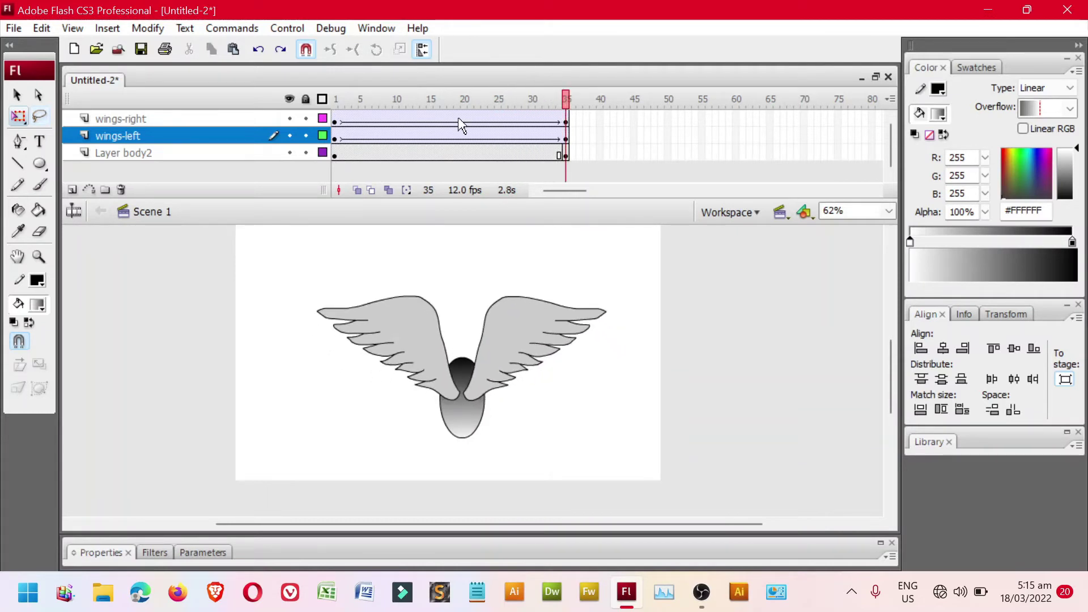
click(446, 136)
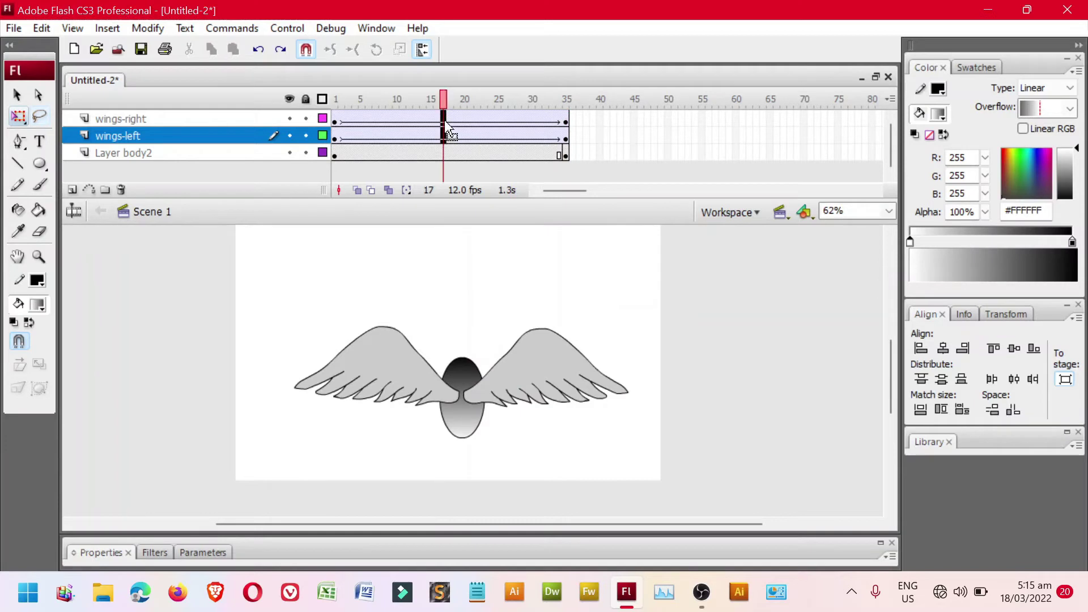
- Insert keyframes at frame 17 on both wing layers and scrub to check the tween
right_click(445, 122)
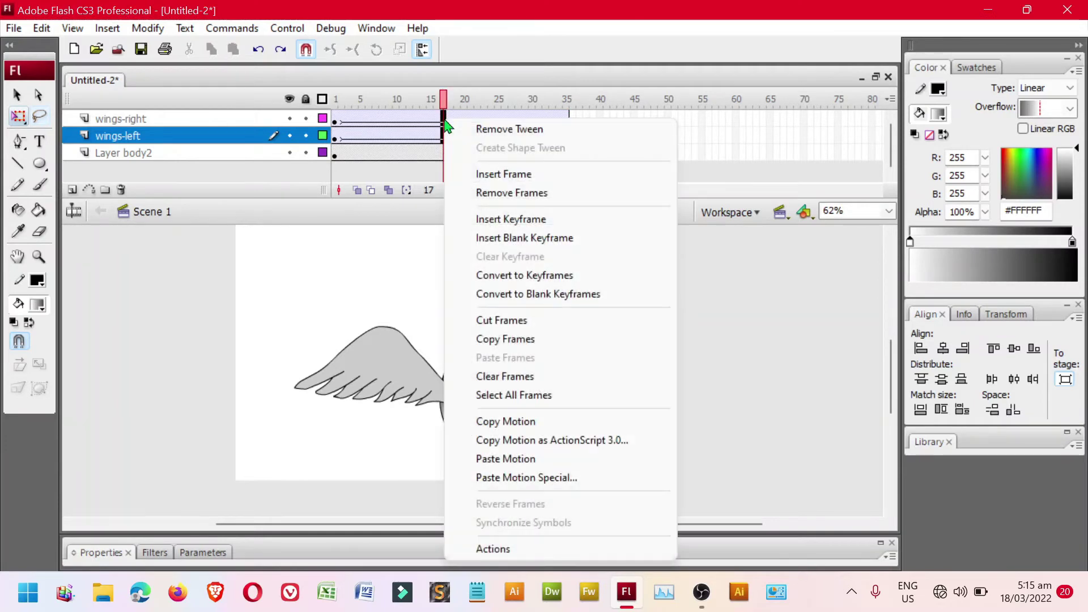
click(482, 173)
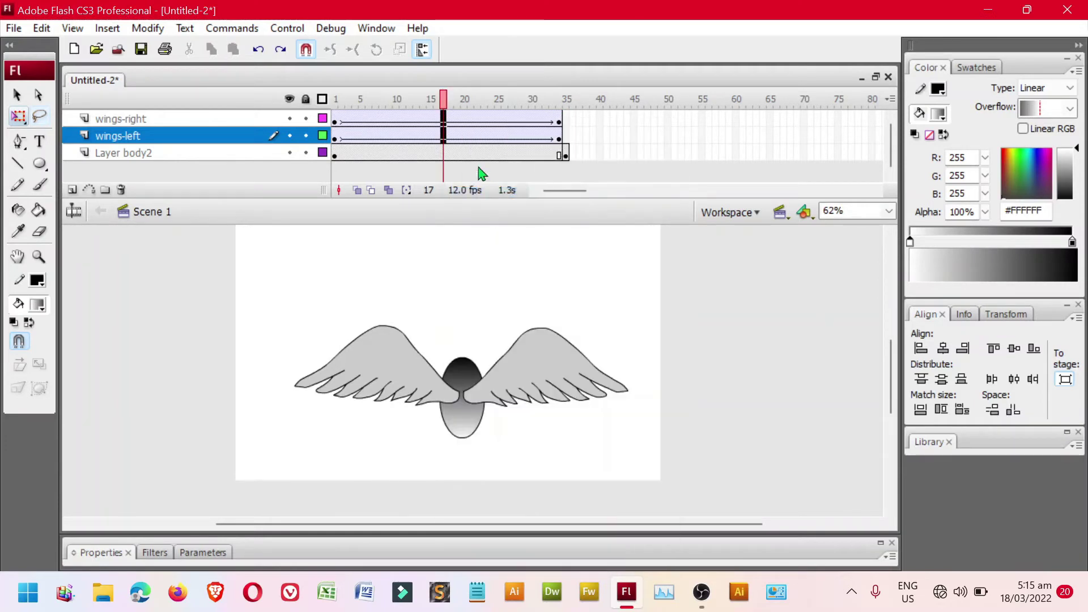
right_click(444, 119)
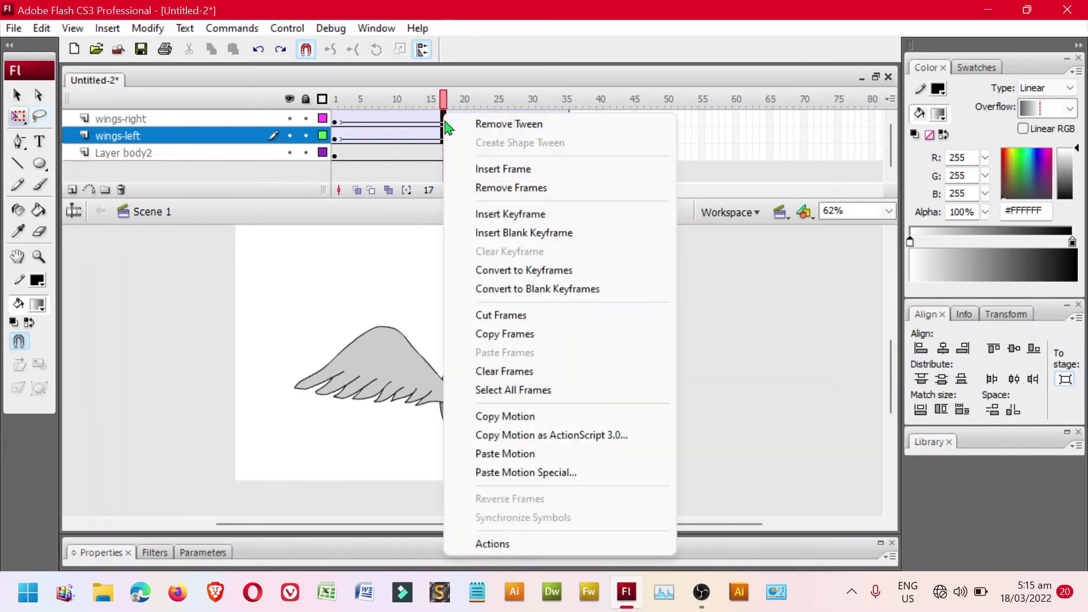
click(486, 214)
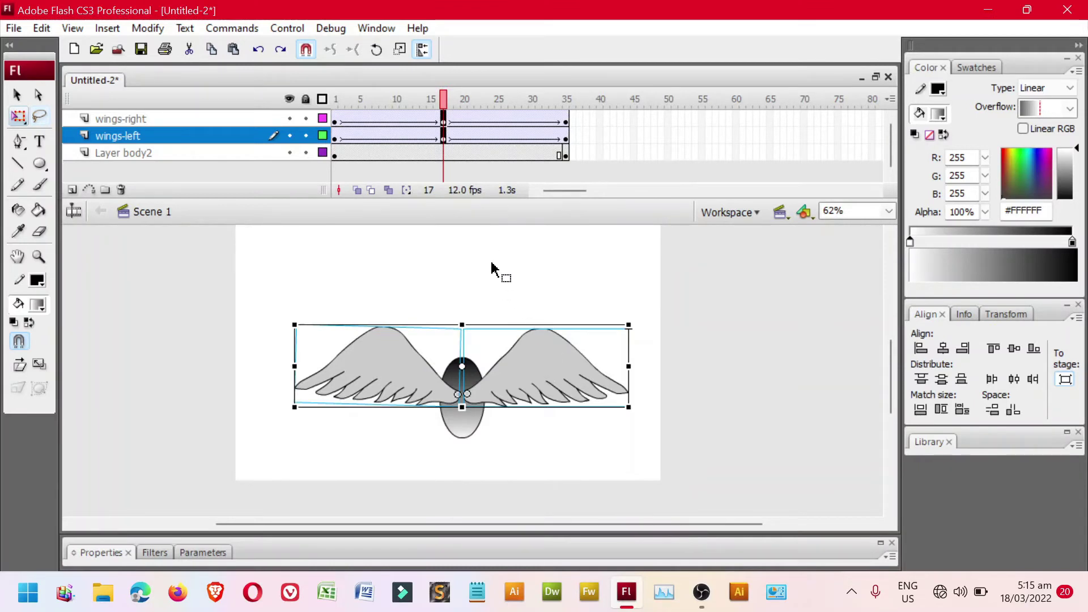
drag(447, 108, 335, 140)
- Narrow the left wing at frame 1 and rotate it slightly clockwise
click(335, 139)
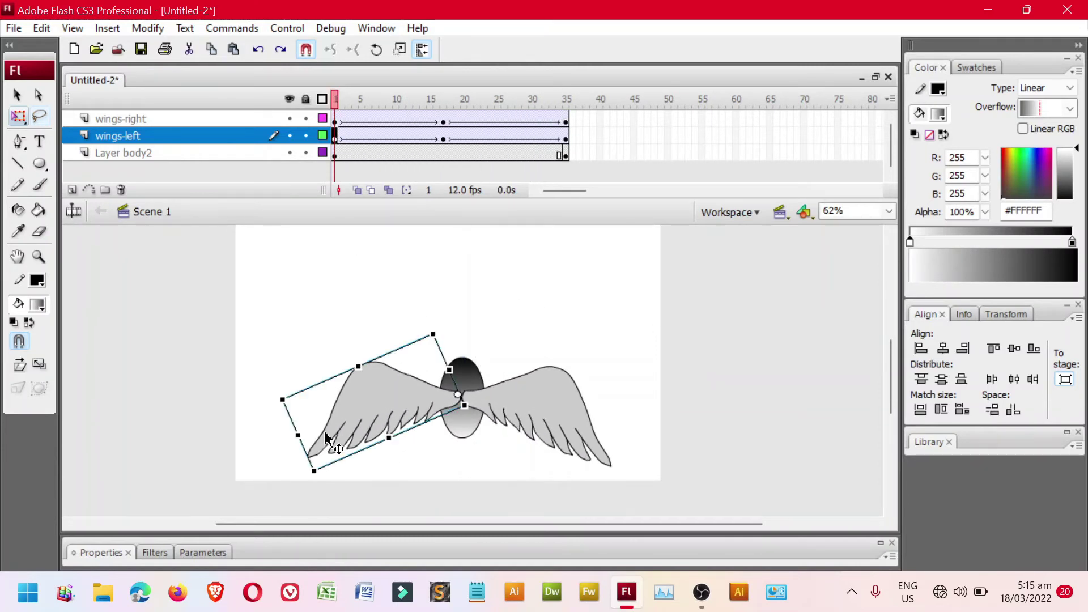
drag(296, 436, 331, 420)
drag(372, 361, 379, 376)
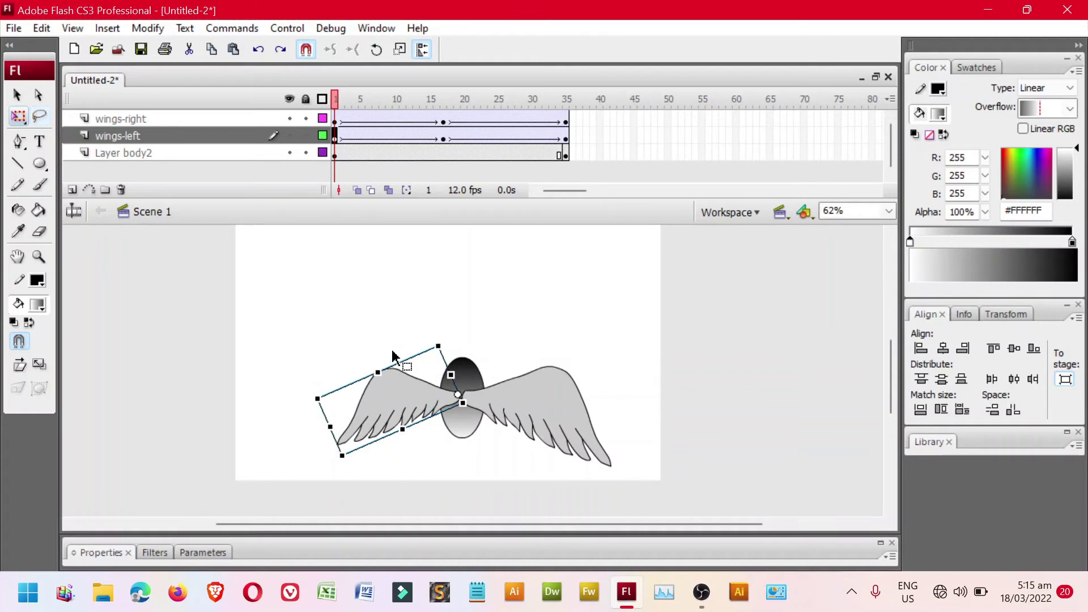
drag(340, 108, 335, 154)
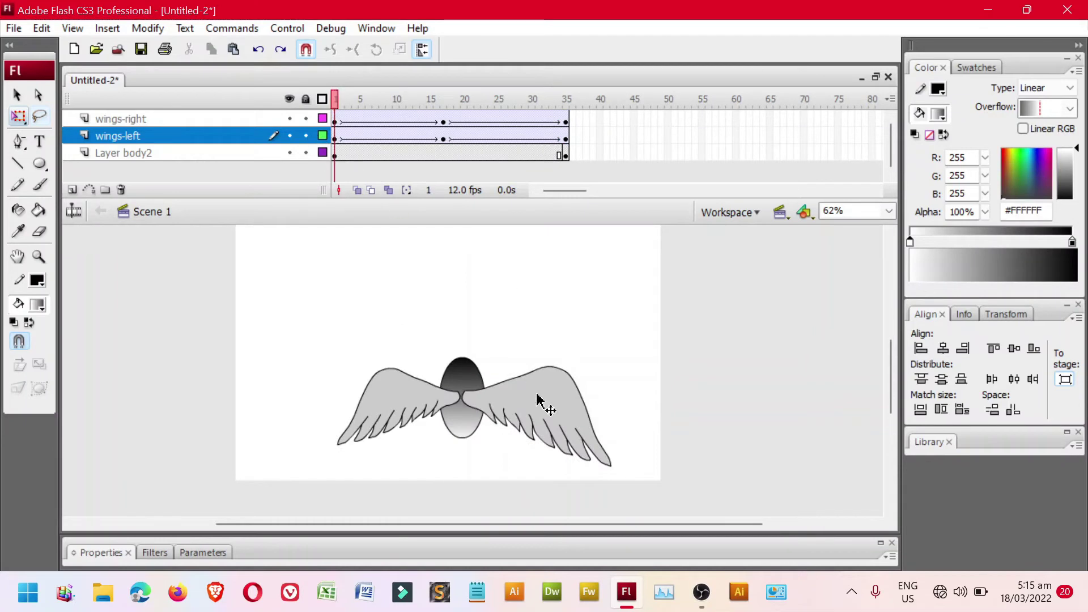
- Re-angle the right wing at frame 1 and shorten it from its top edge
click(444, 139)
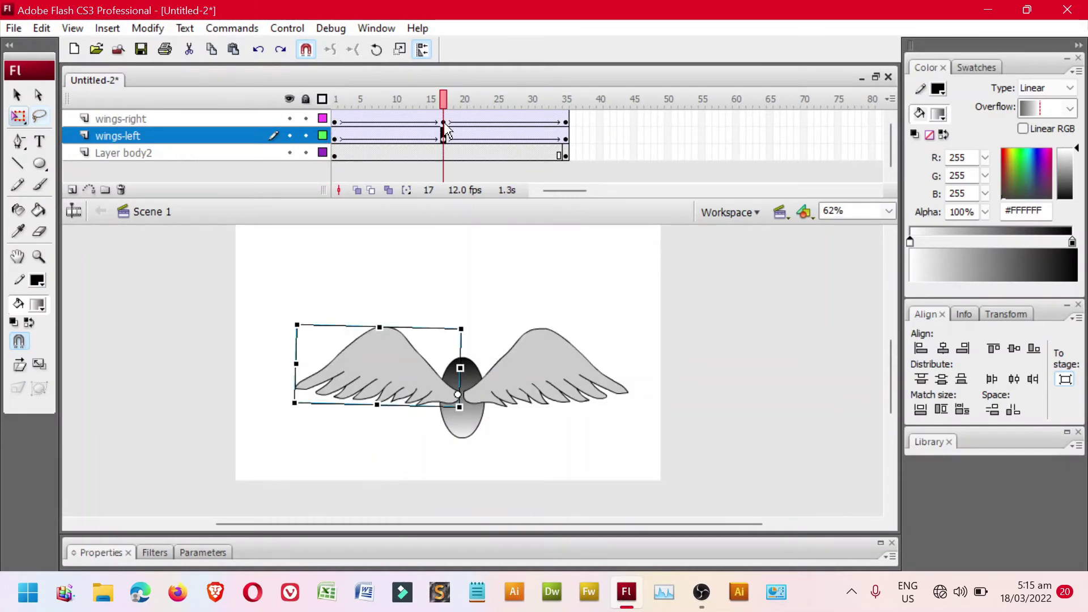
click(445, 123)
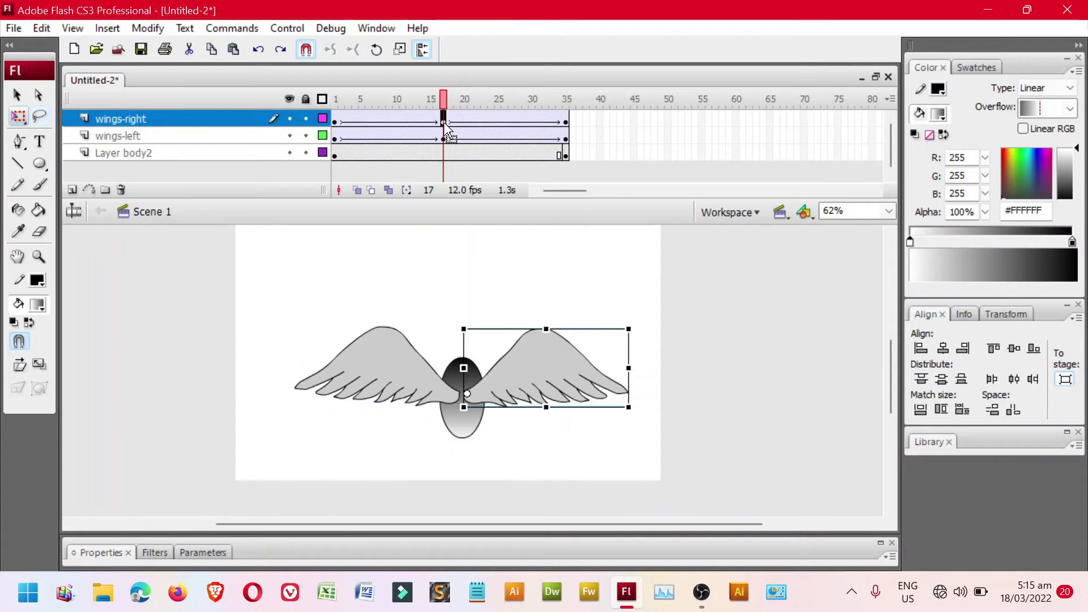
click(336, 138)
click(540, 407)
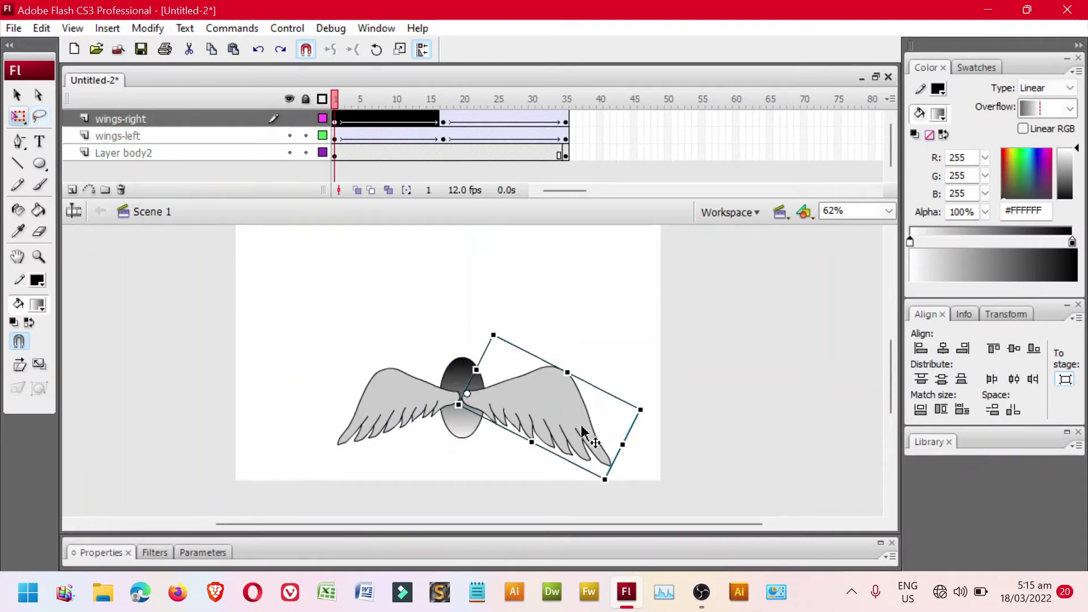
drag(626, 448, 593, 427)
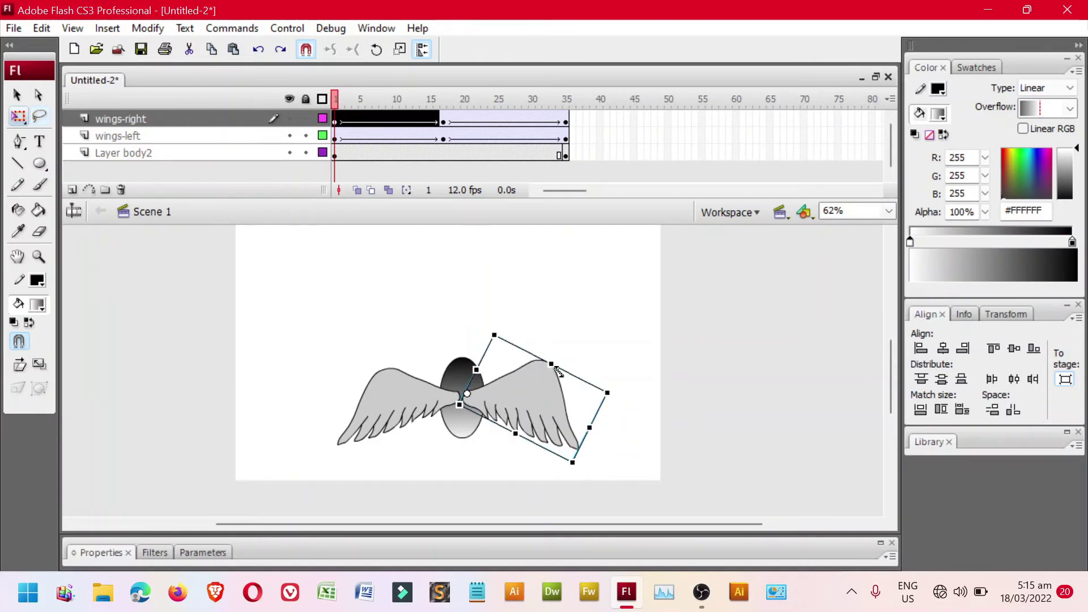
drag(555, 361, 551, 371)
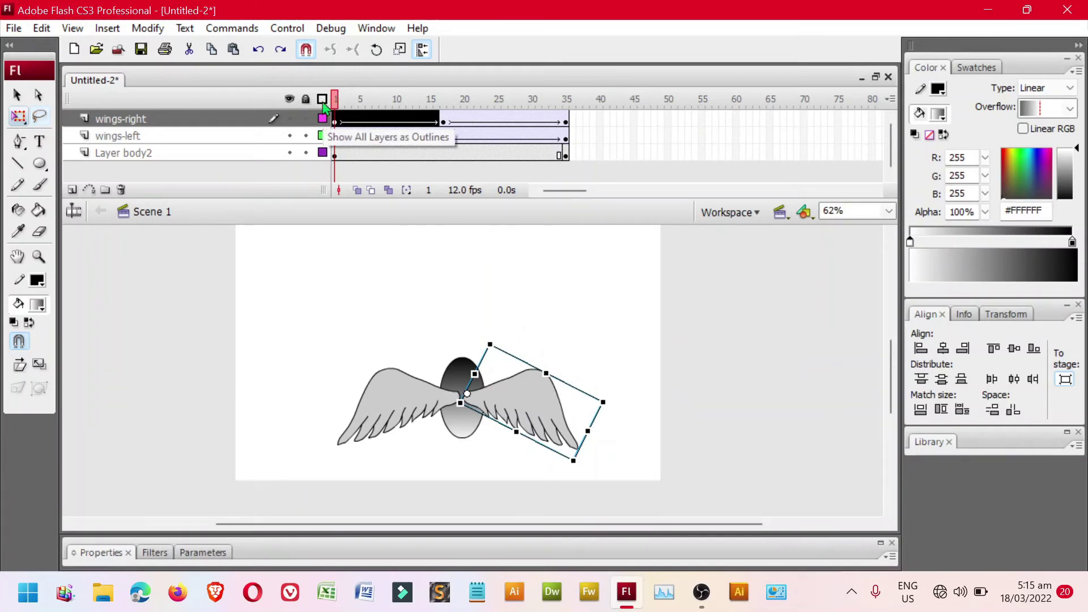
- Test-play the wing animation, then scrub the timeline to frame 27 and back to frame 1
key(ctrl+Return)
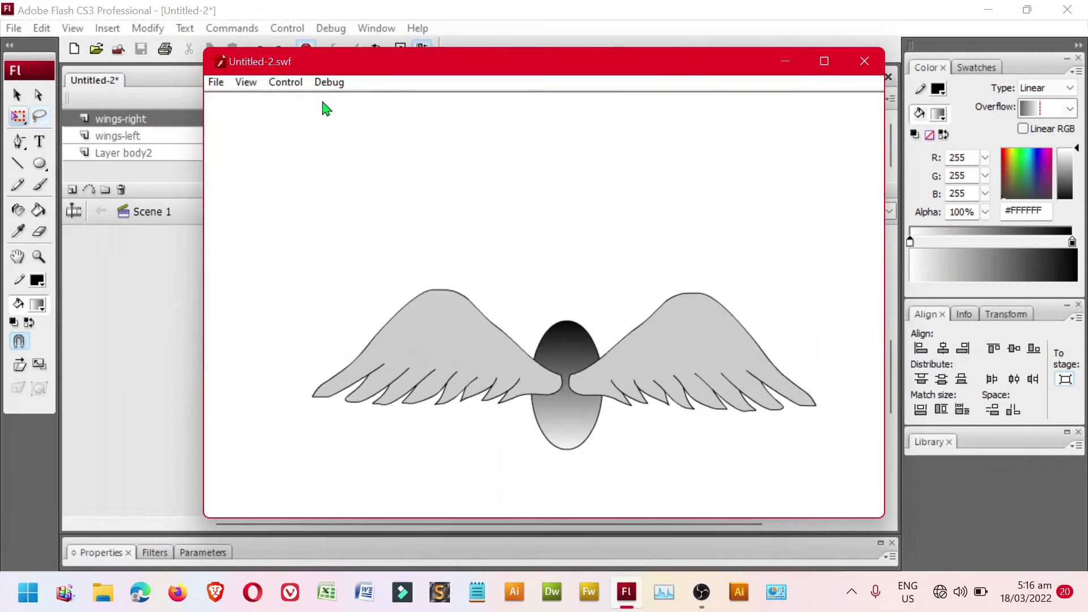
click(865, 61)
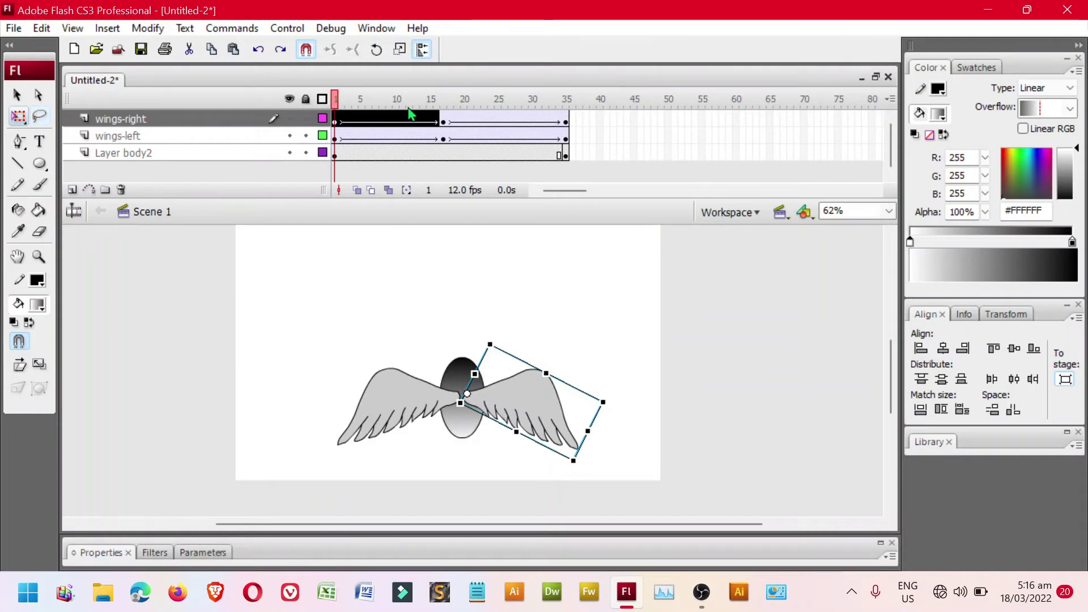
drag(337, 100, 382, 113)
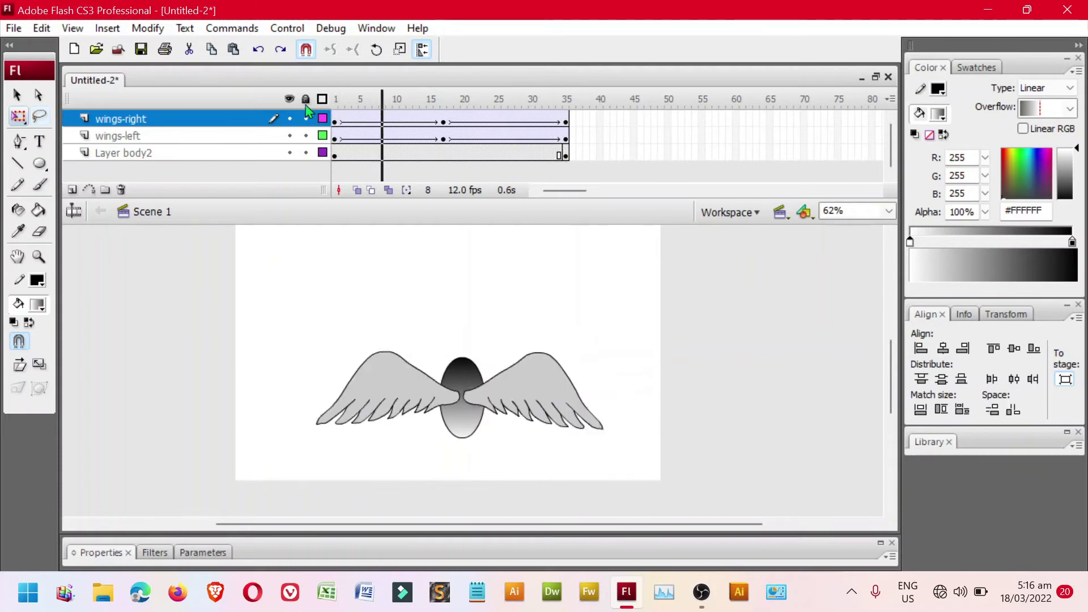
drag(306, 110, 309, 111)
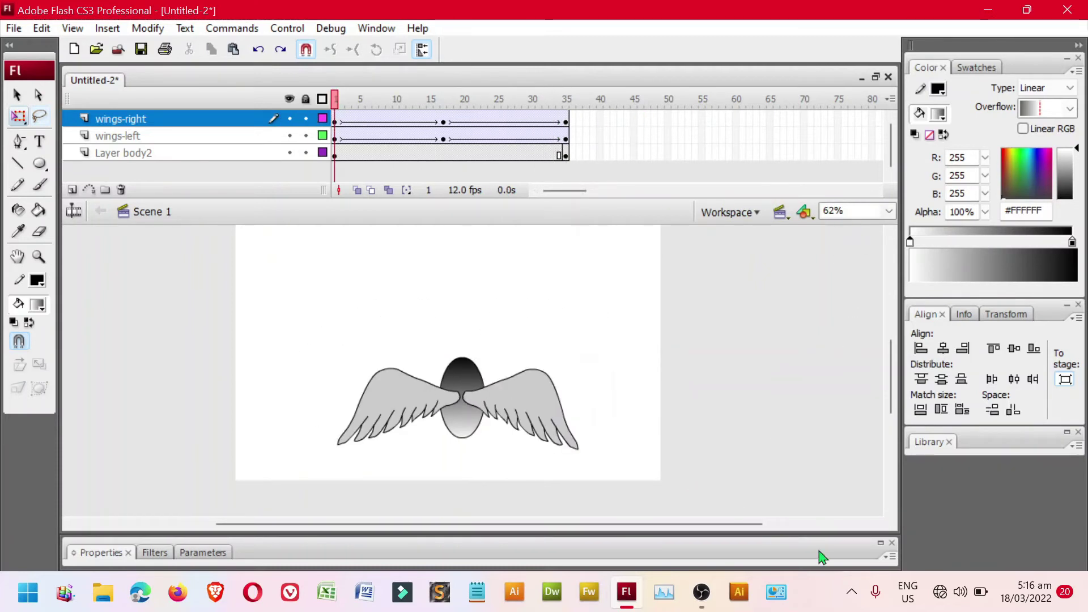
- Change the document frame rate from 12 to 30 fps in Properties
click(889, 549)
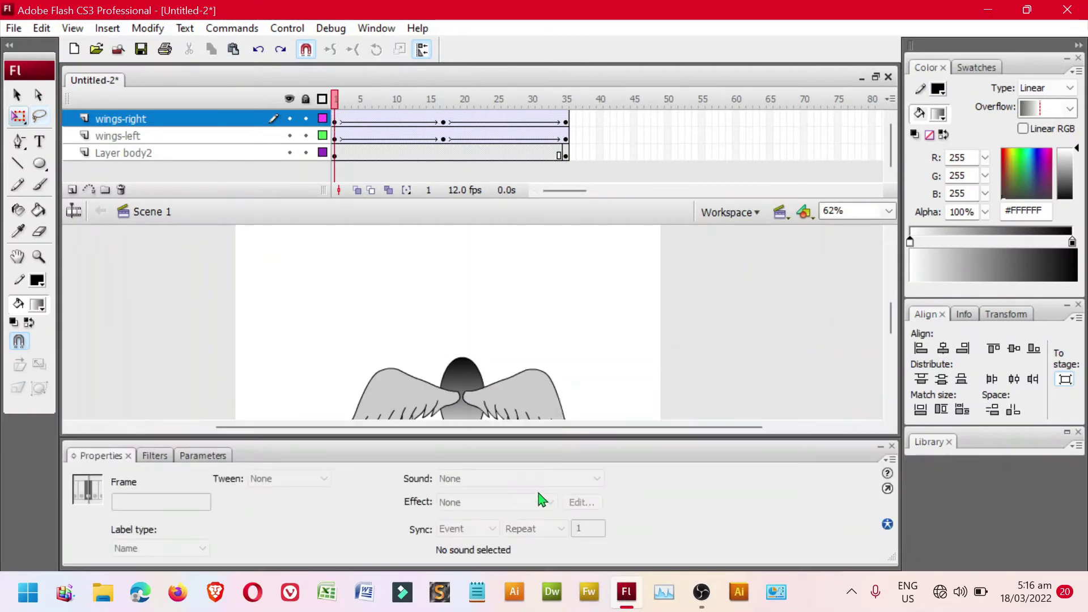
click(644, 396)
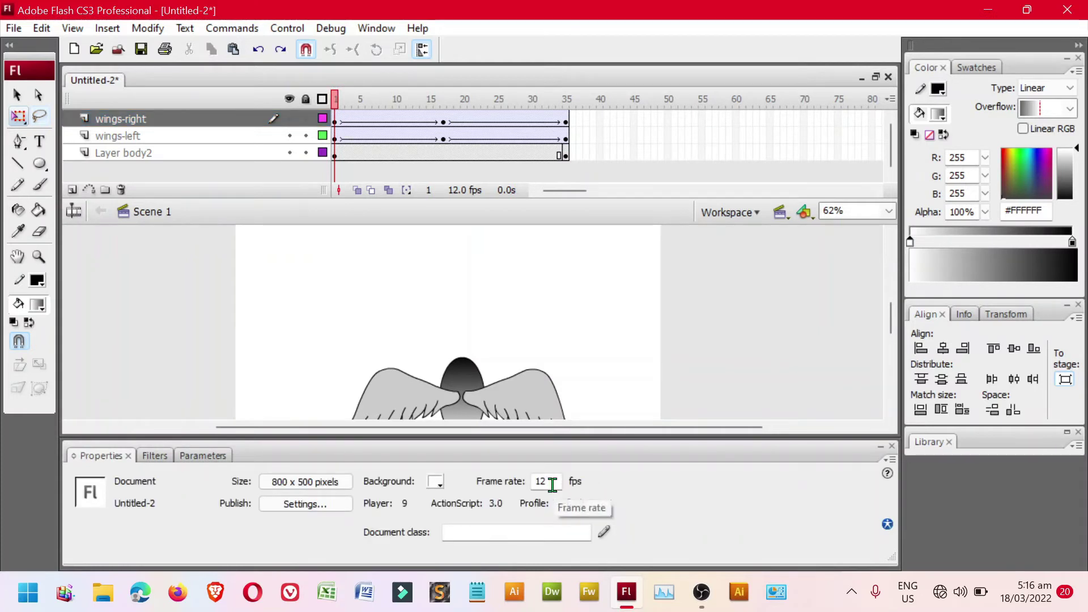
drag(552, 485, 485, 482)
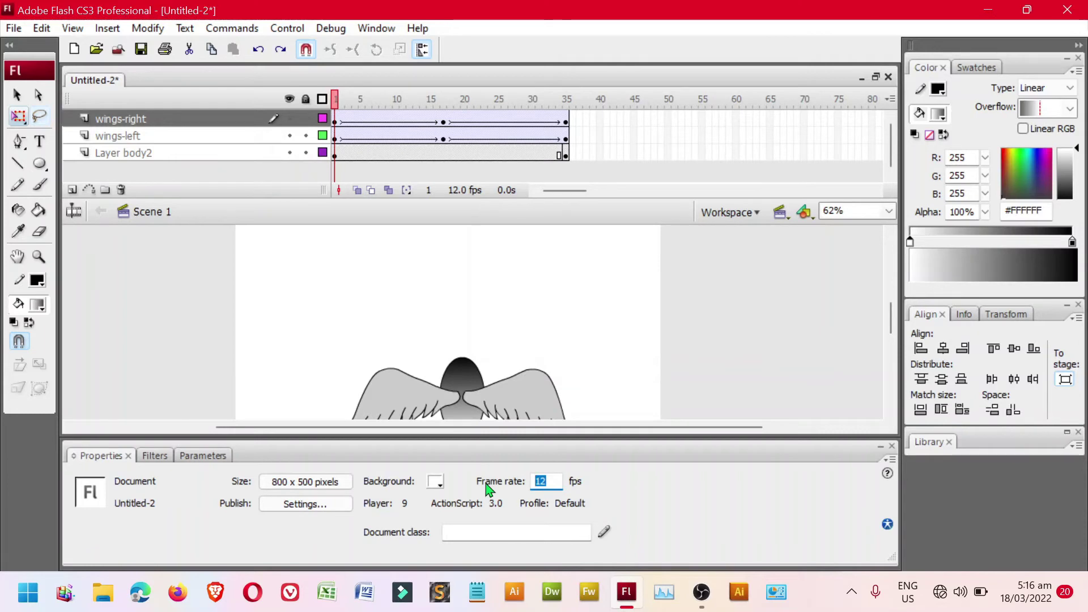
text(30)
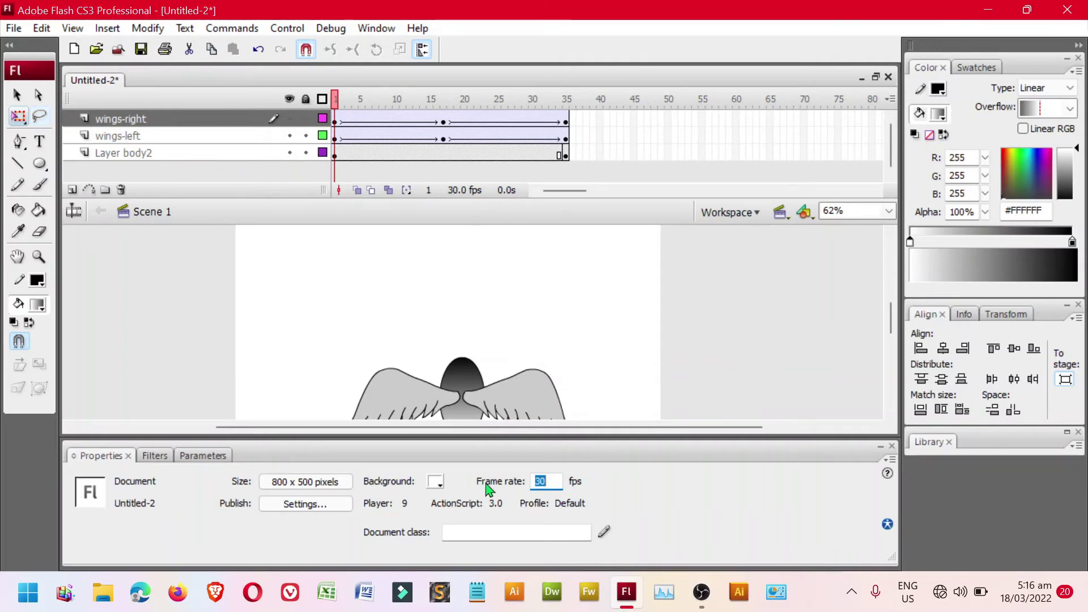
- Test-play the 30 fps movie, then scrub the timeline to frame 20
key(ctrl+Return)
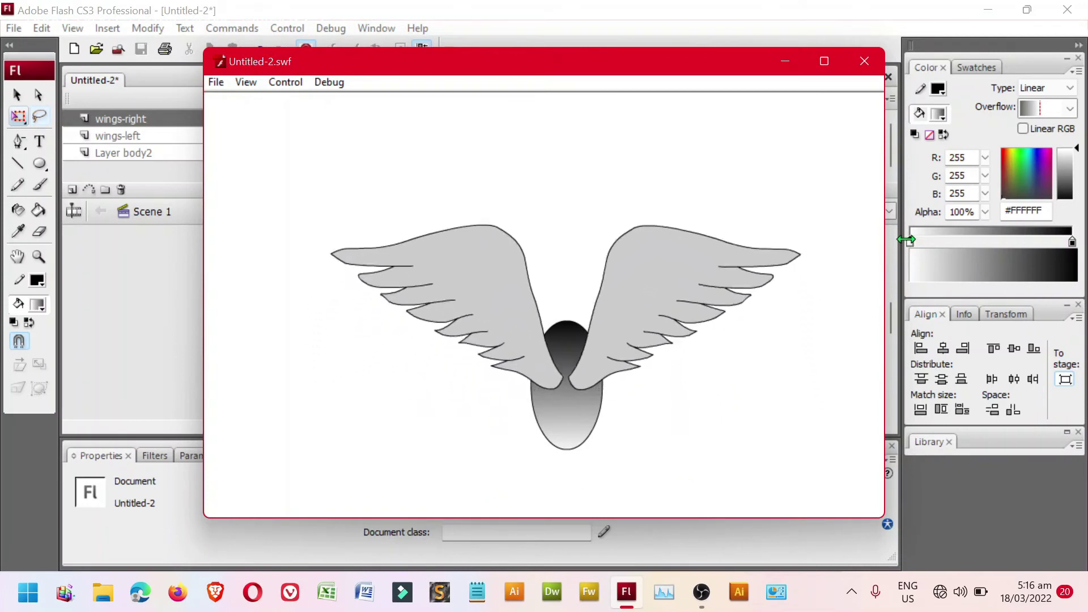
click(865, 62)
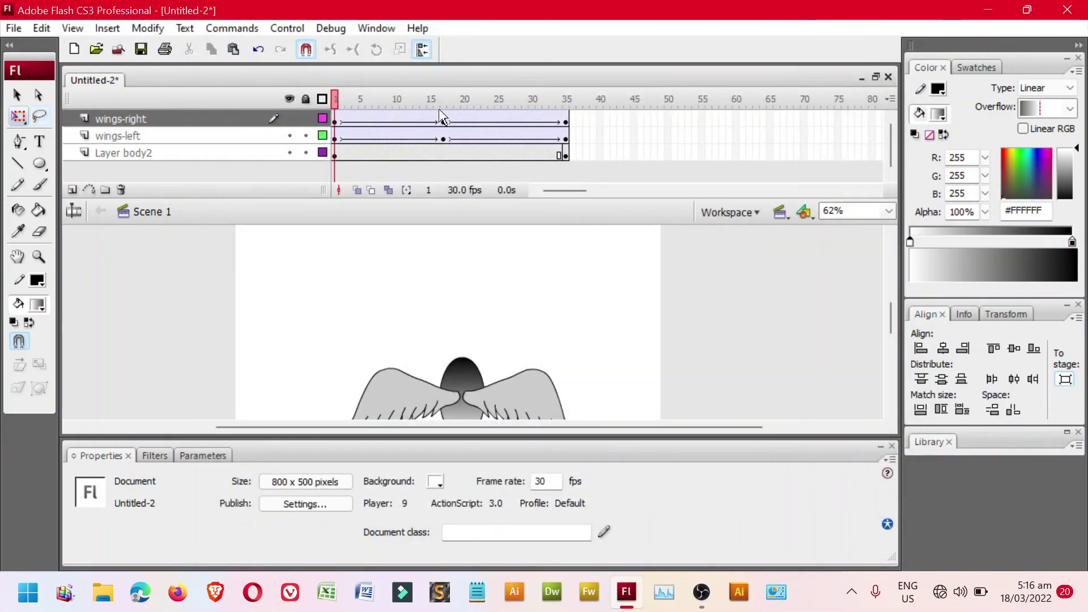
drag(338, 101, 576, 124)
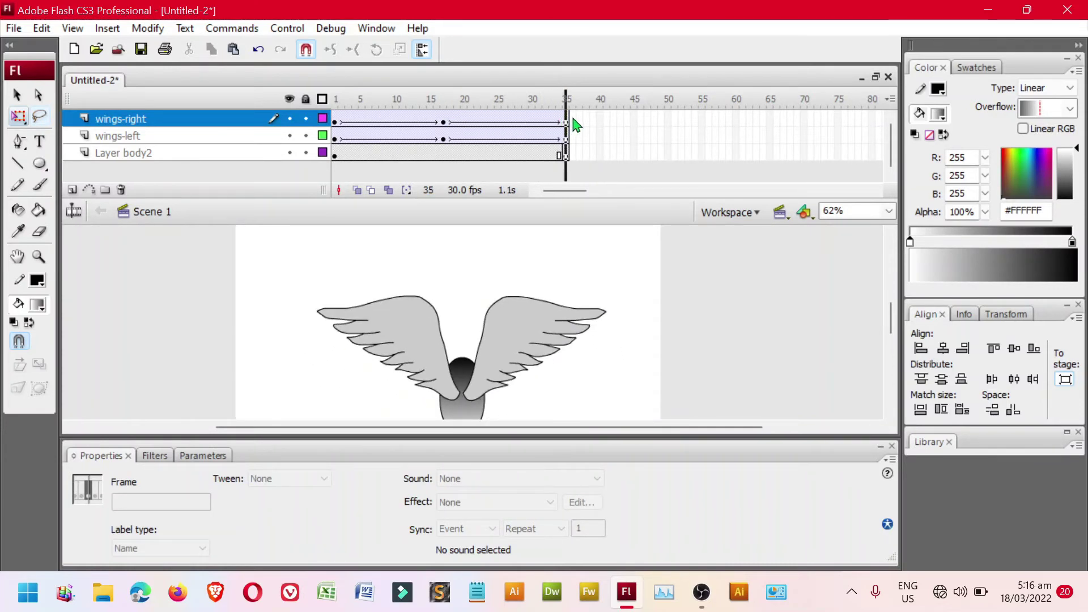
- Select frame 52 from wings-right down through Layer body2 and open its frame menu
mouse_move(576, 123)
mouse_down()
mouse_move(347, 114)
mouse_move(584, 111)
mouse_move(339, 108)
mouse_move(541, 107)
mouse_move(339, 108)
mouse_move(571, 126)
mouse_move(339, 111)
mouse_move(583, 127)
mouse_up()
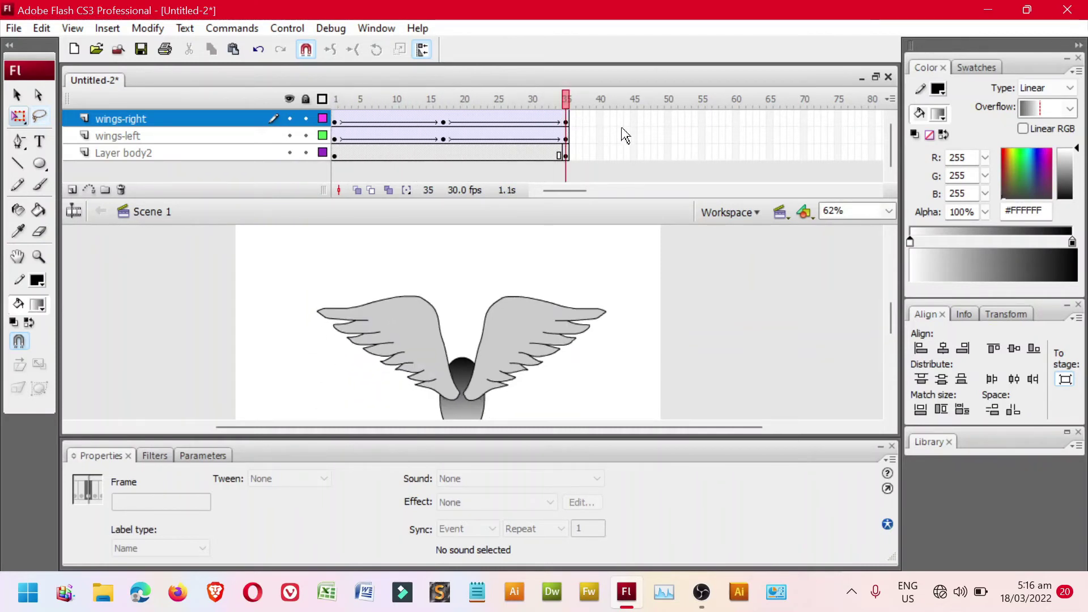
drag(569, 194, 577, 197)
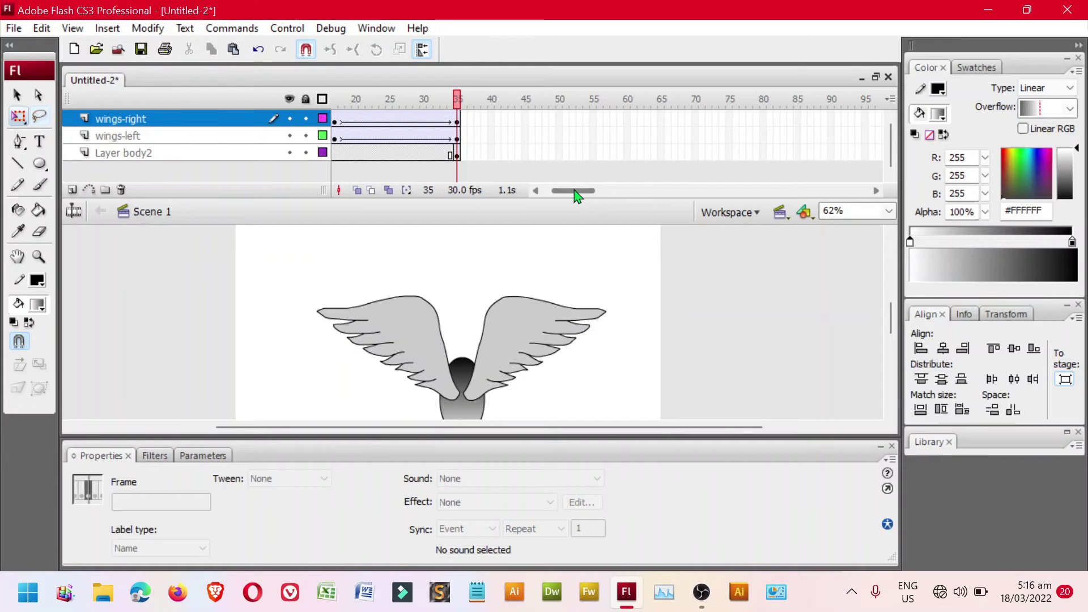
mouse_move(576, 195)
mouse_down()
mouse_move(558, 196)
mouse_move(576, 197)
mouse_up()
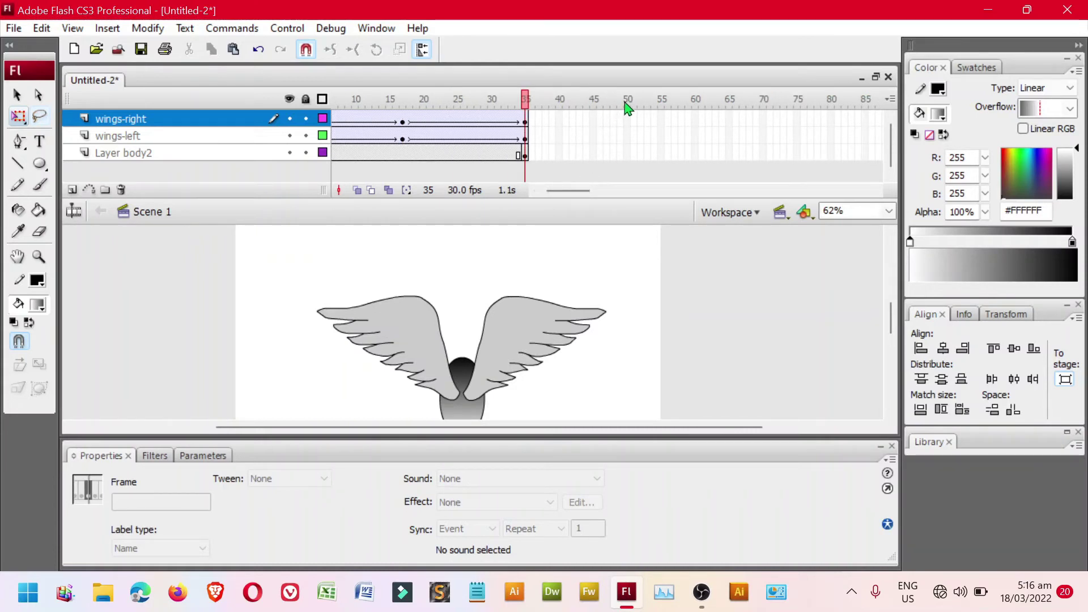
click(643, 119)
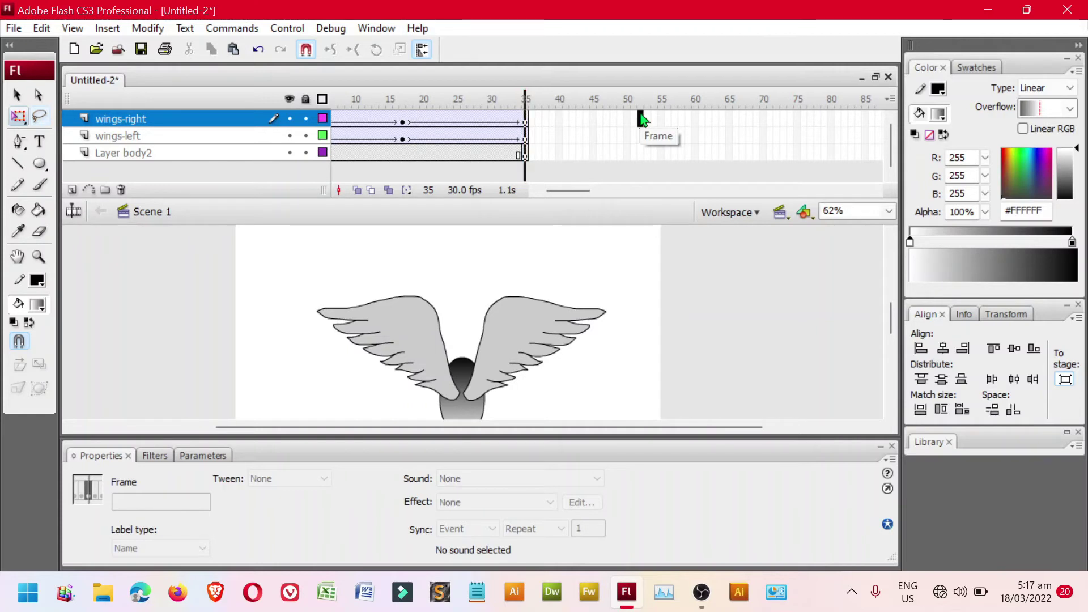
drag(642, 118, 643, 158)
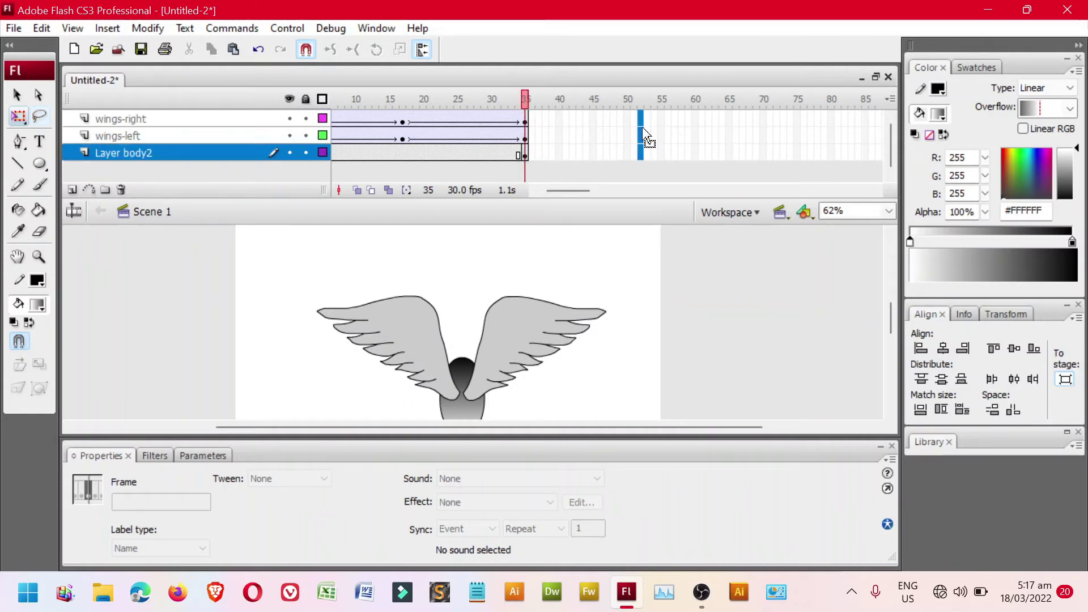
right_click(645, 120)
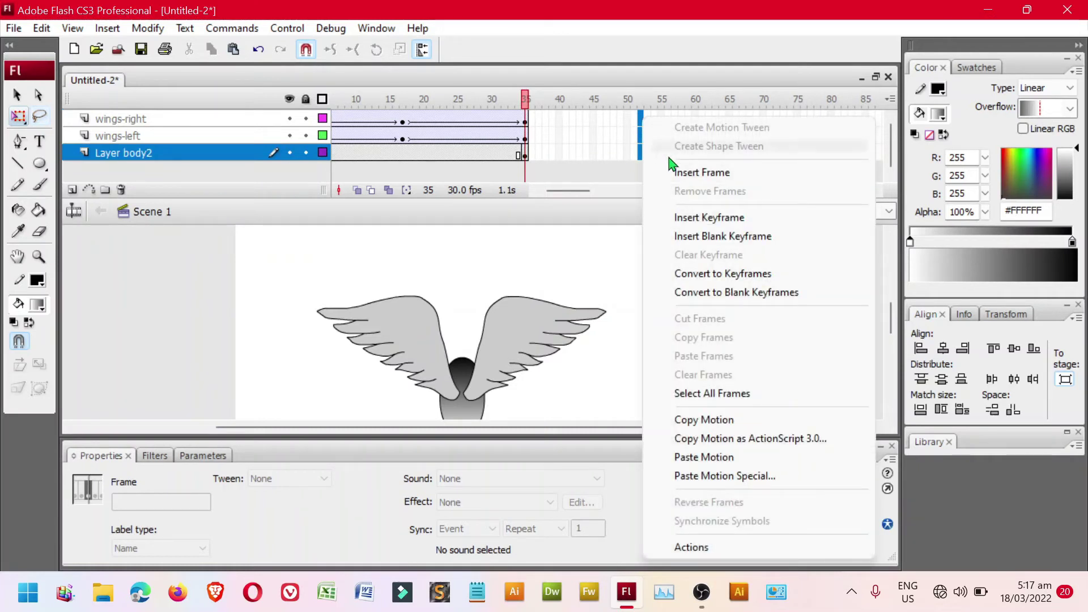
- Insert keyframes at frame 52 on all three layers and play through to it
click(703, 218)
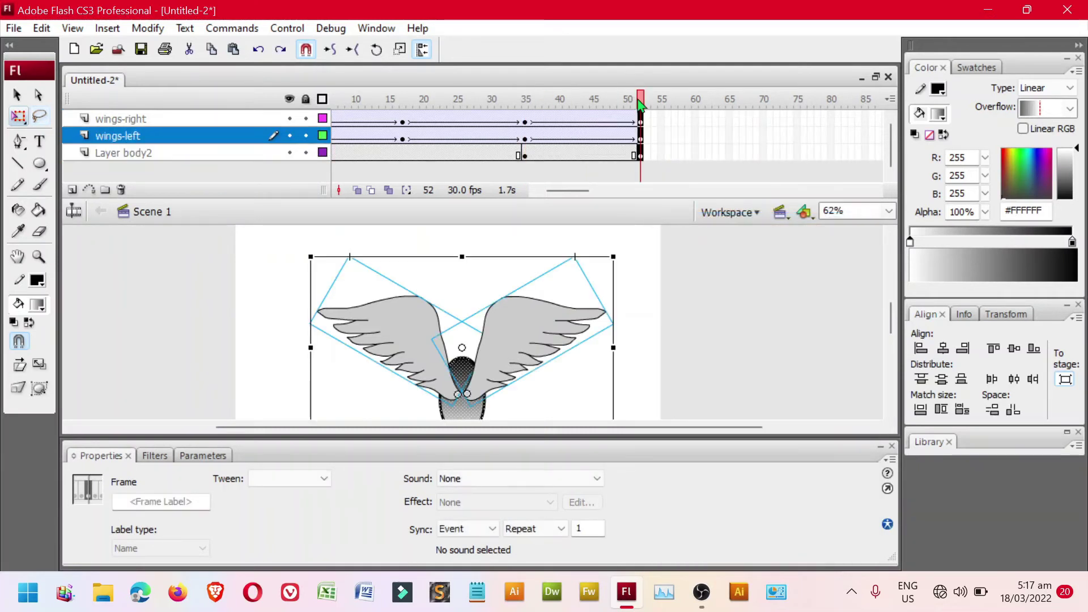
drag(639, 104, 527, 120)
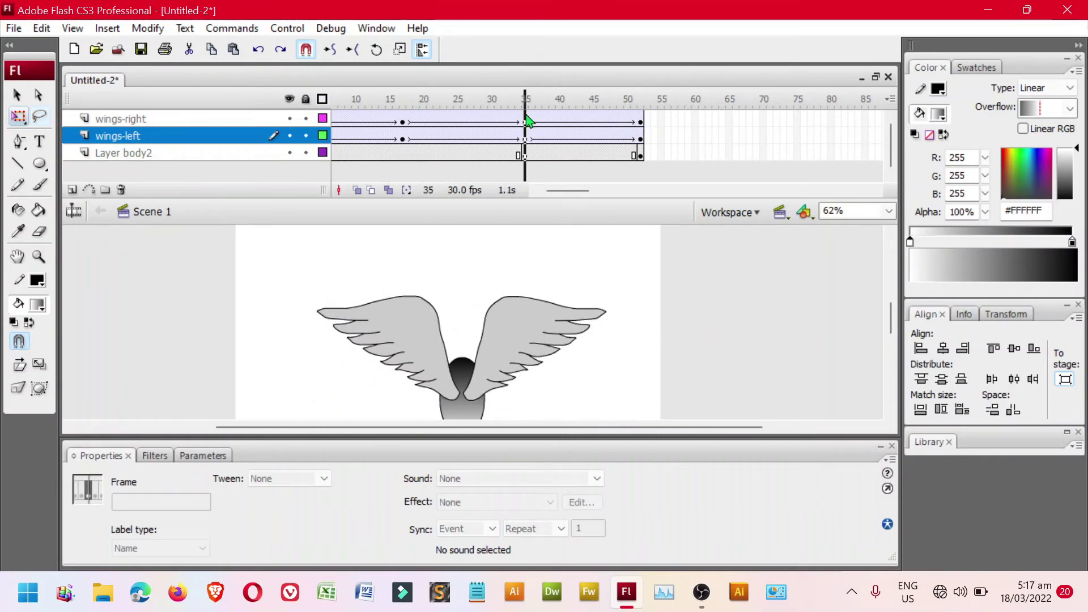
key(Return)
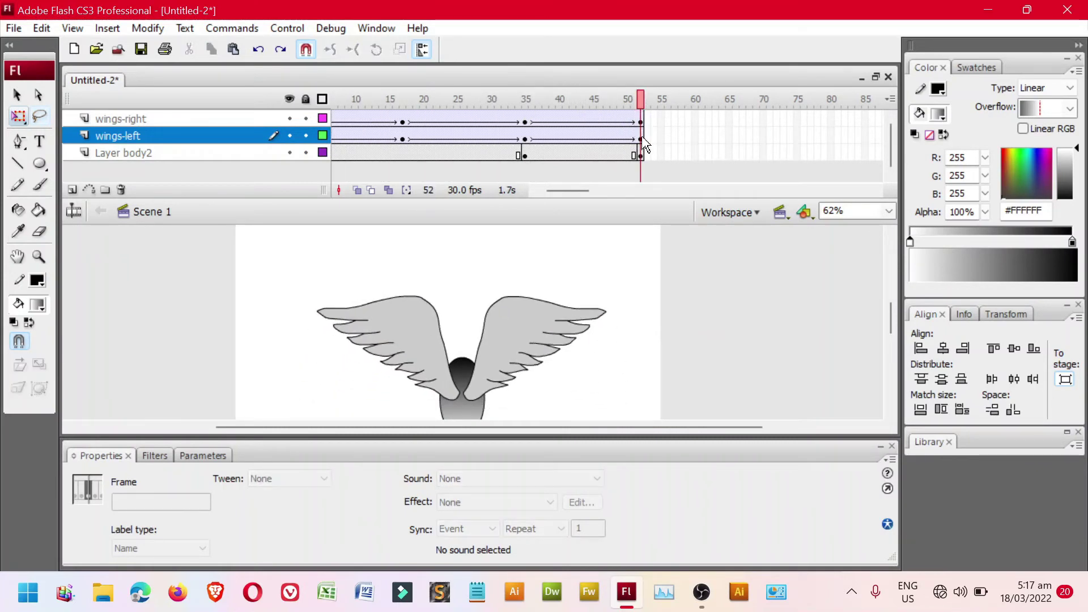
- At frame 52, rotate the left wing down toward horizontal and squash it flatter
click(642, 138)
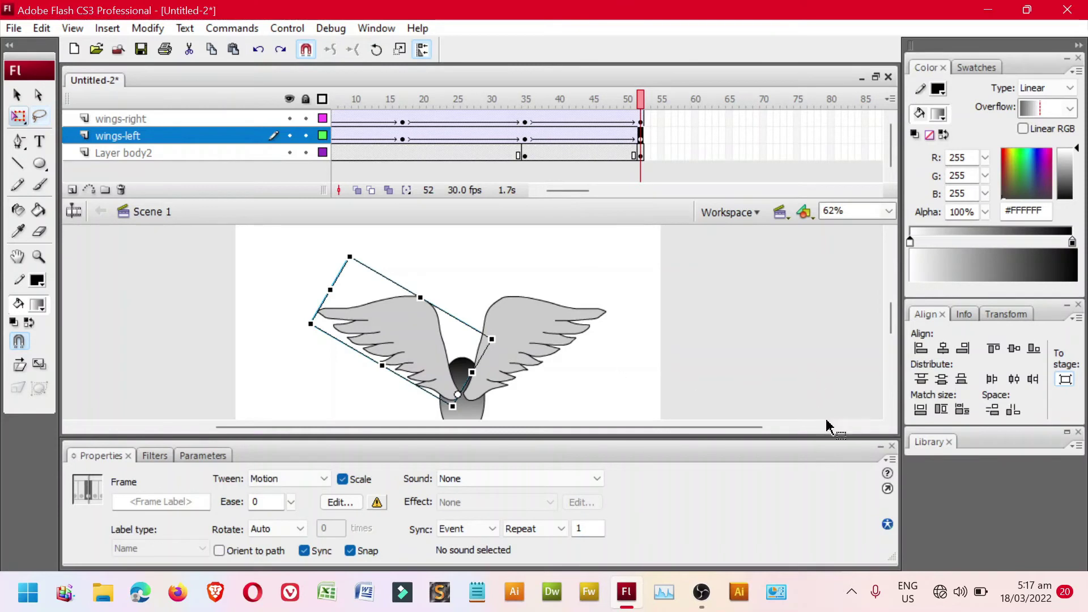
click(849, 448)
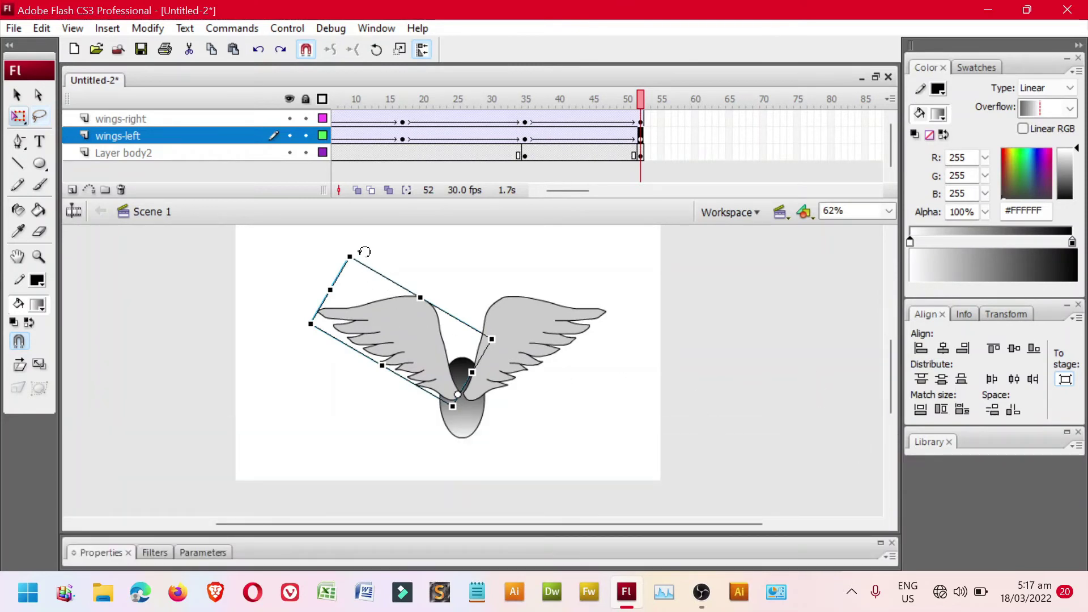
drag(360, 247, 329, 358)
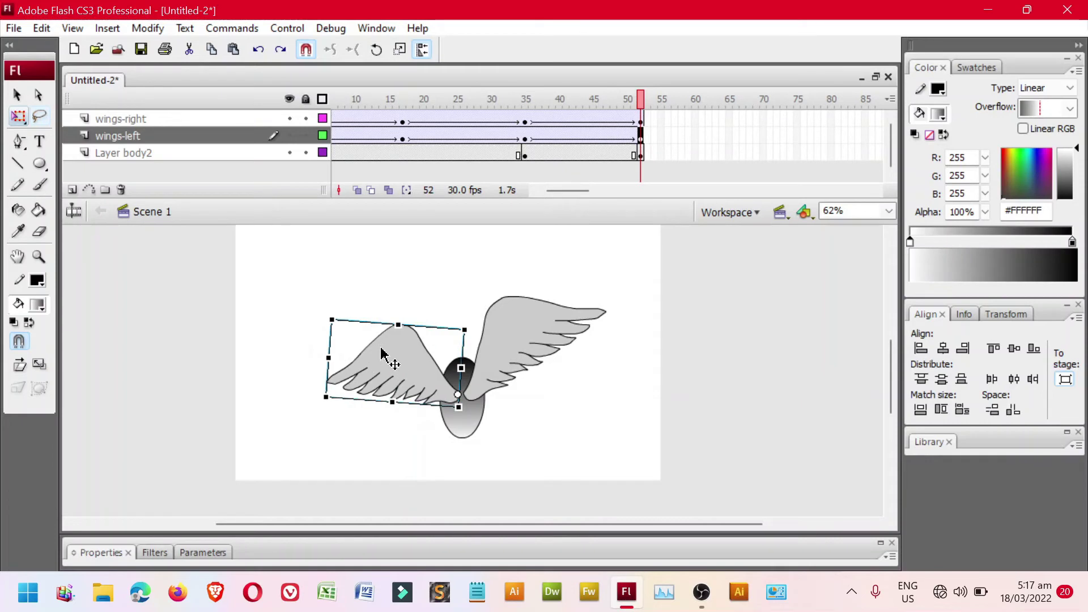
drag(398, 326, 395, 337)
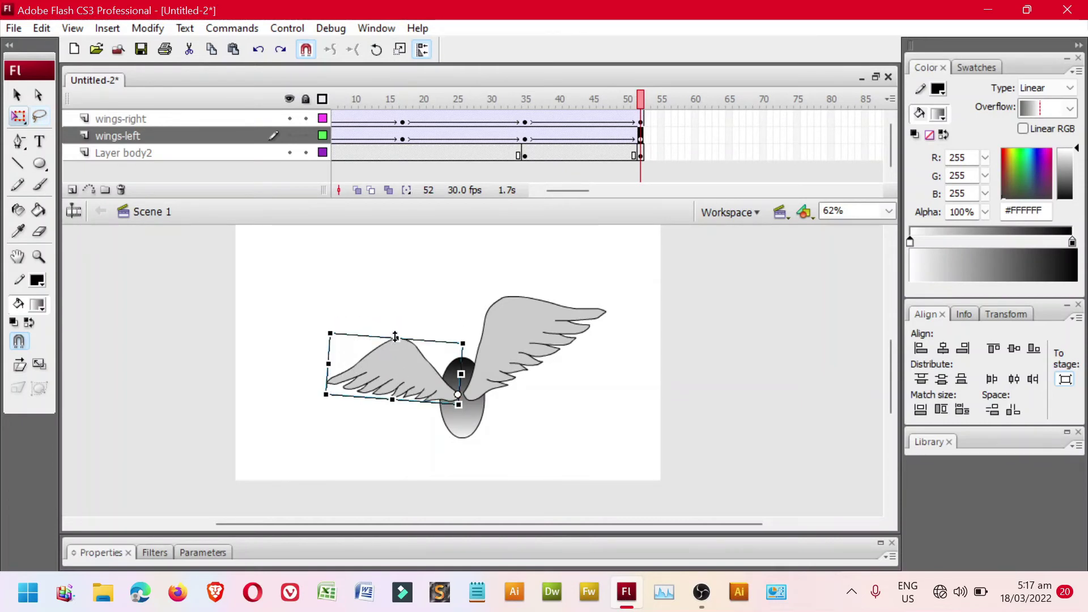
- At frame 52, make the right wing narrower and flatter, then rewind to frame 1
click(641, 122)
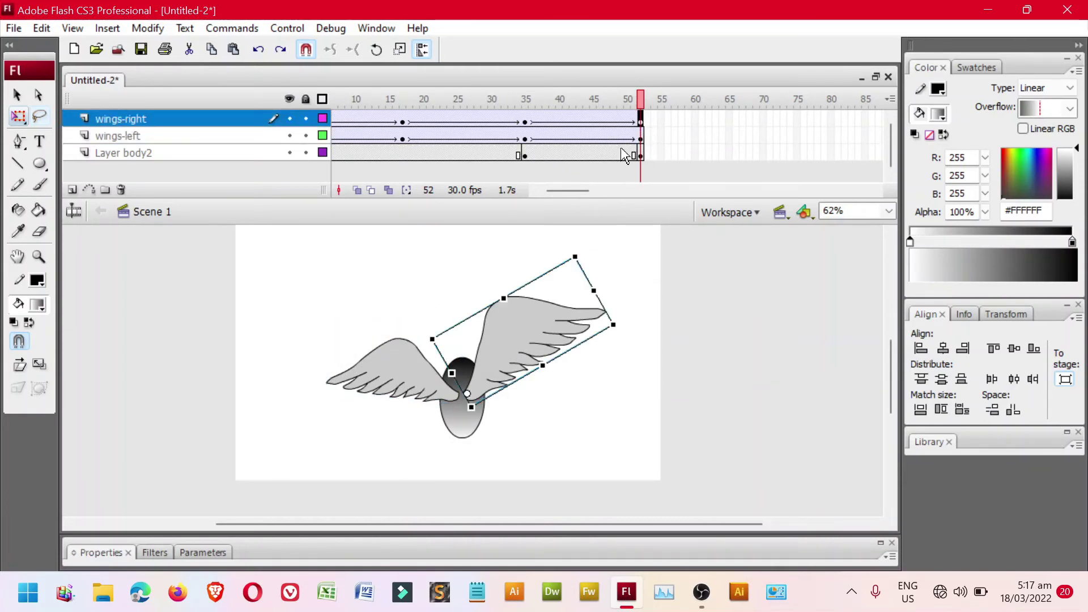
drag(594, 291, 562, 304)
key(ctrl+z)
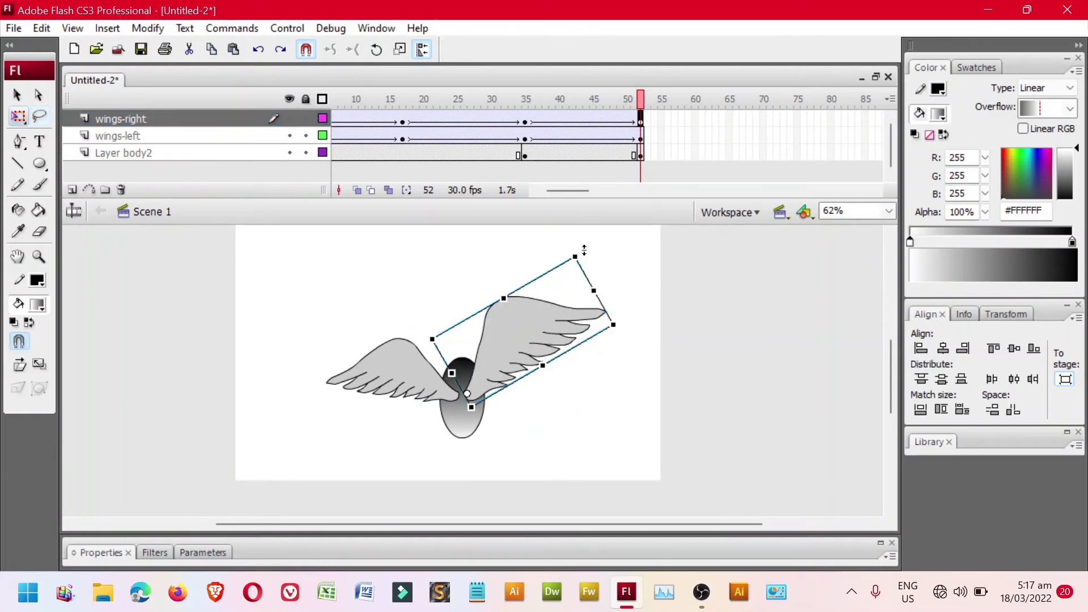
drag(587, 245, 606, 294)
key(ctrl+z)
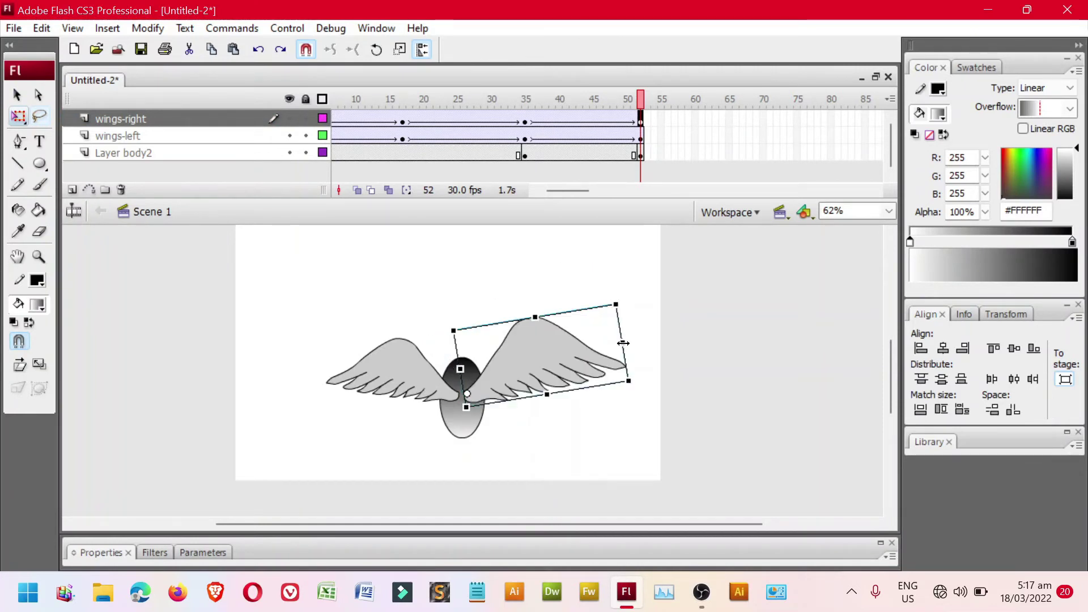
drag(623, 343, 590, 347)
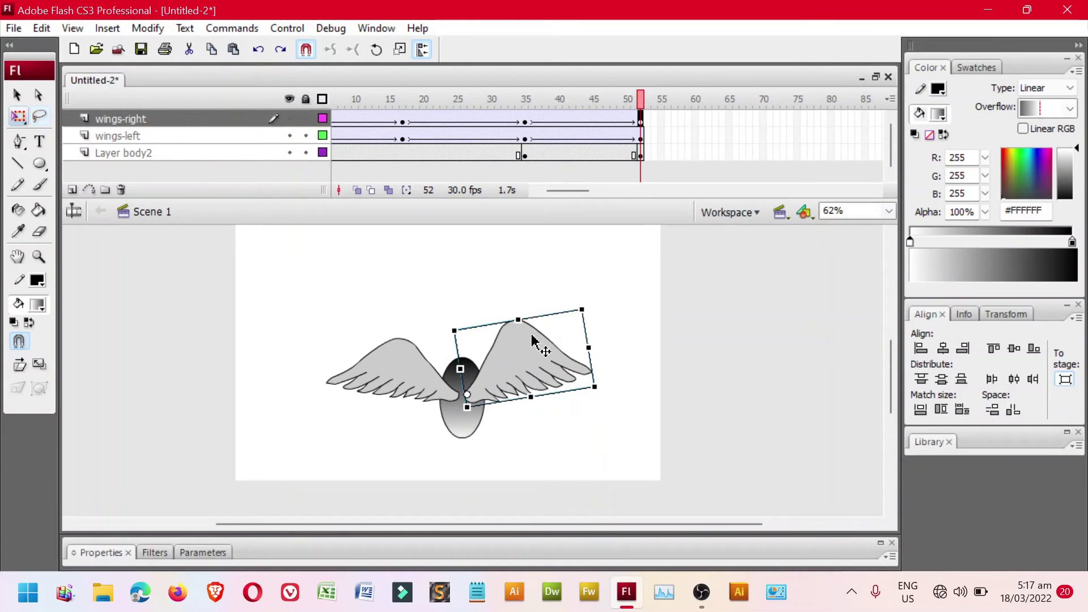
drag(517, 318, 521, 336)
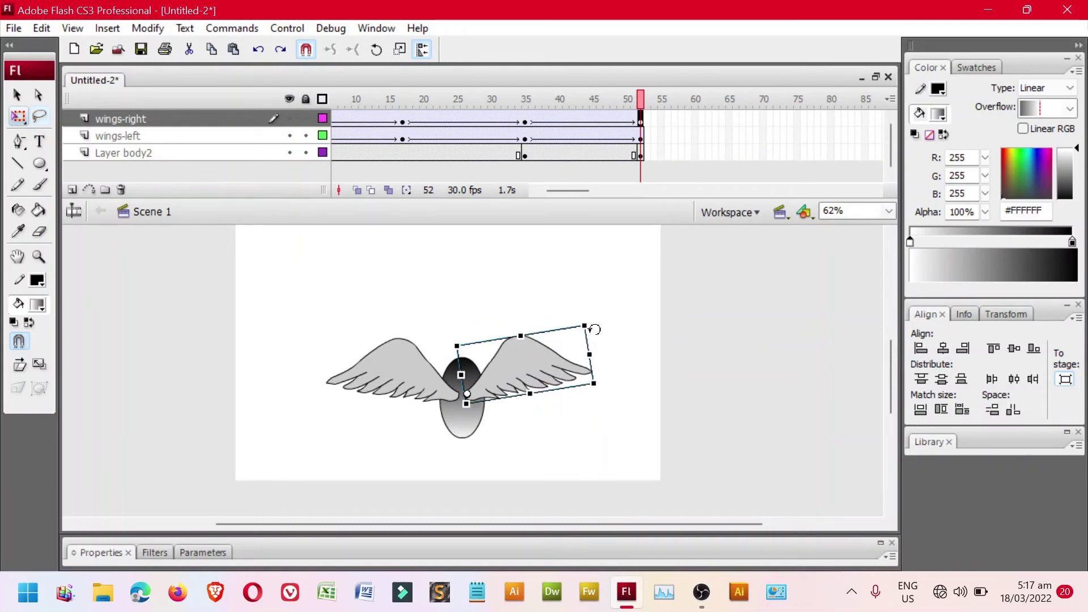
drag(641, 108, 323, 129)
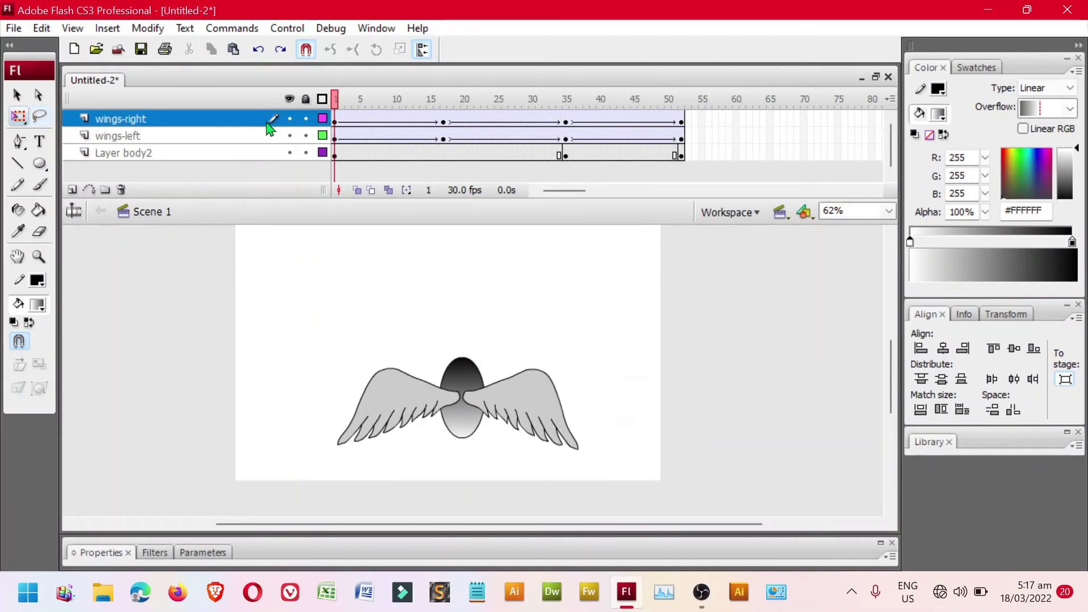
- Test-play the 52-frame flap as Untitled-2.swf, close it, and scroll the timeline
key(ctrl+Return)
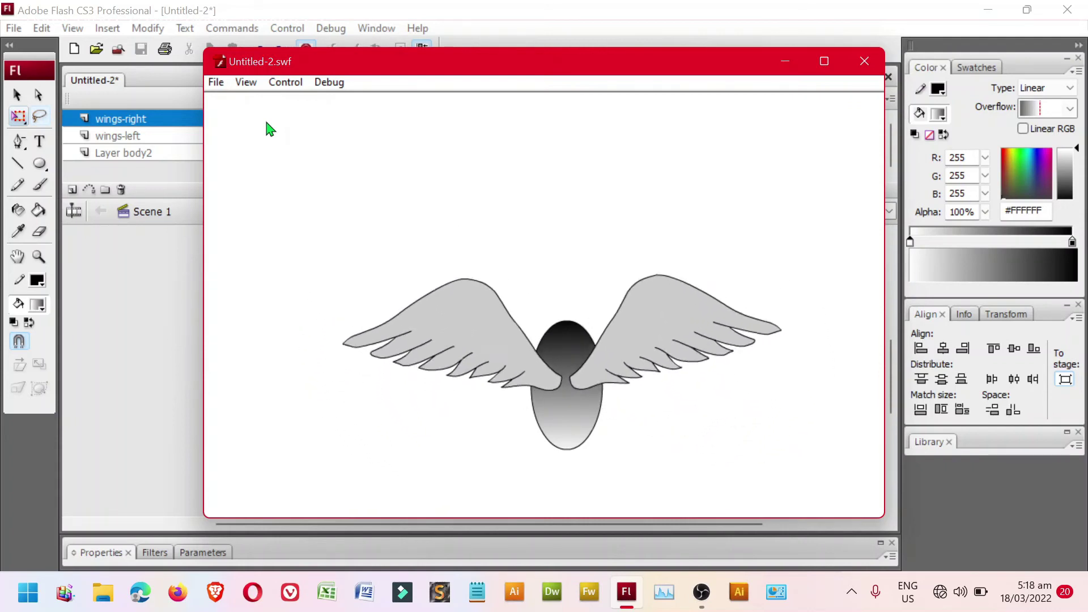
click(864, 61)
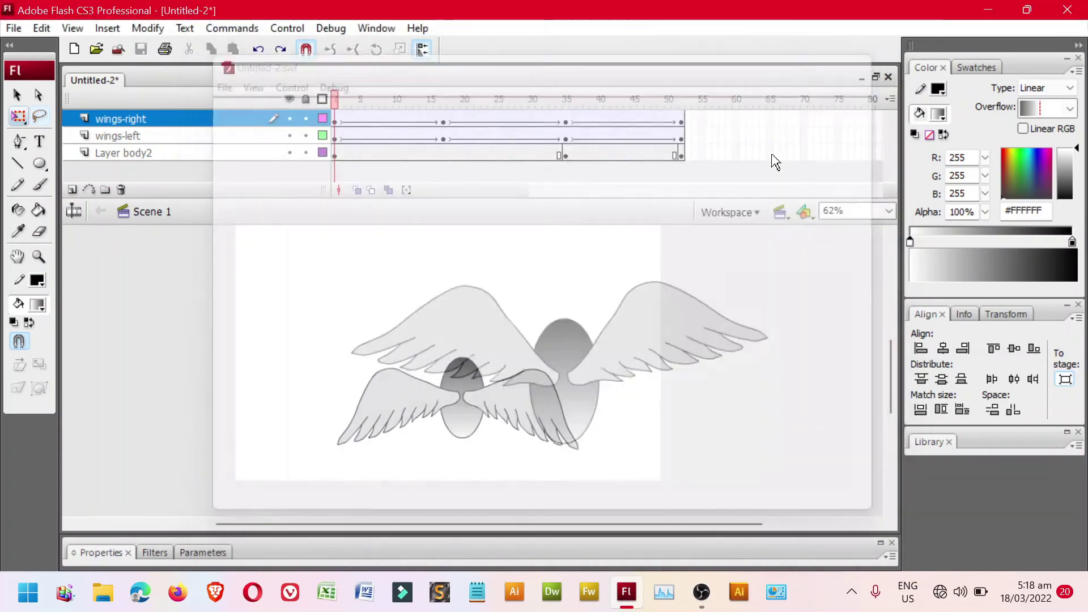
drag(570, 195, 579, 195)
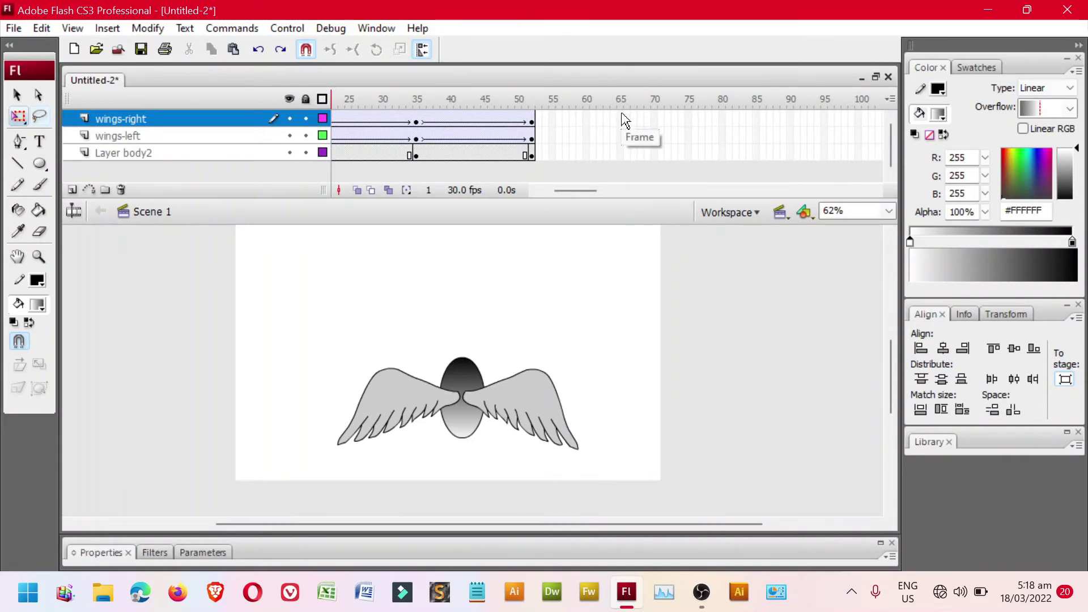
- Insert keyframes at frame 65 across all three layers
drag(626, 120, 623, 156)
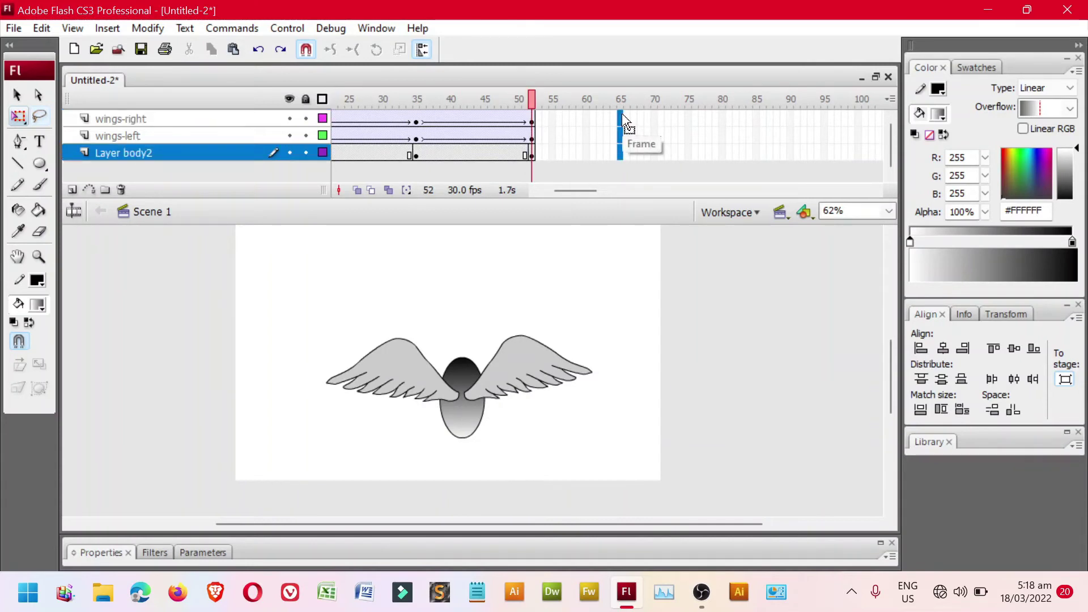
right_click(623, 118)
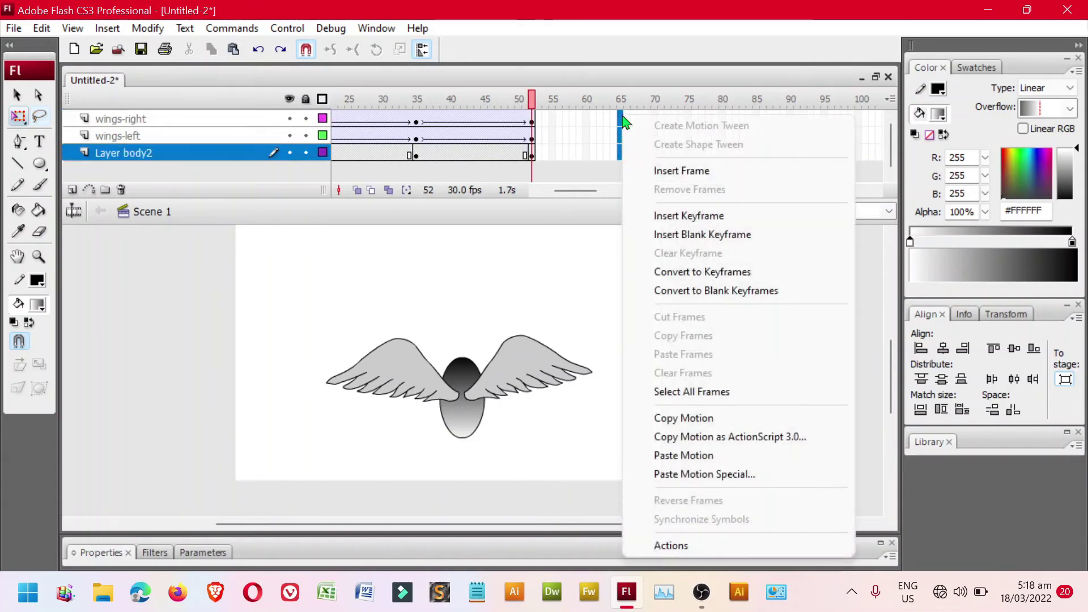
click(689, 220)
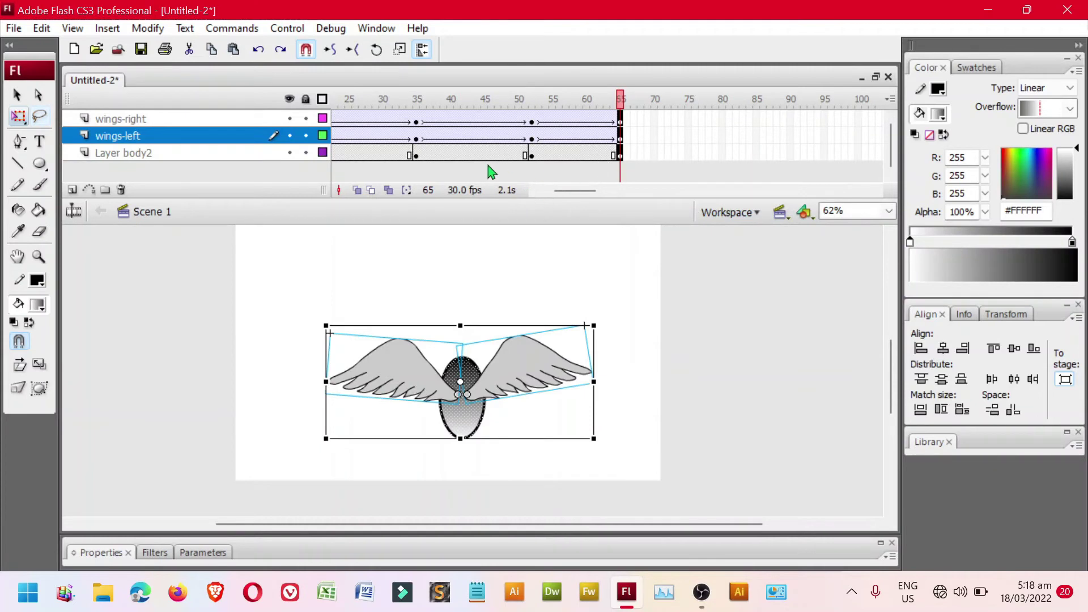
drag(583, 194, 555, 195)
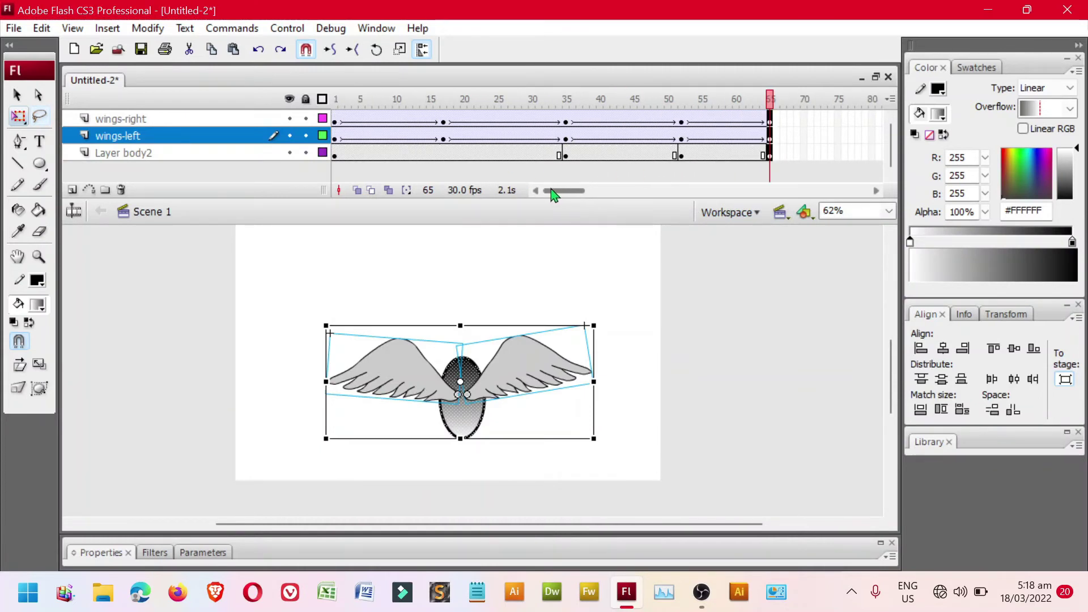
- Give both wings their frame-1 poses at frame 65 so the flap loops
click(333, 136)
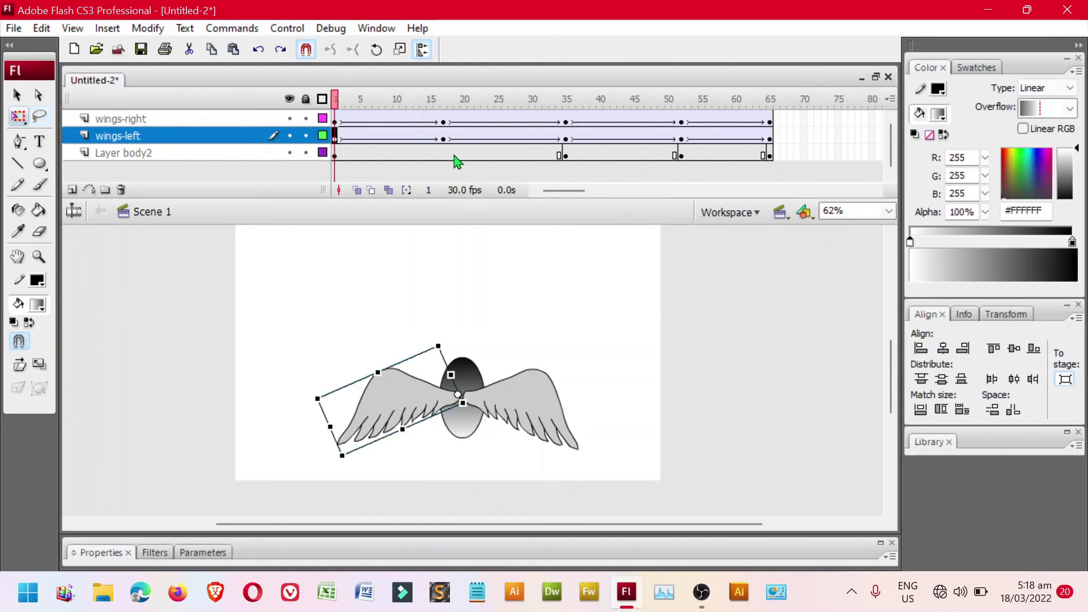
click(771, 138)
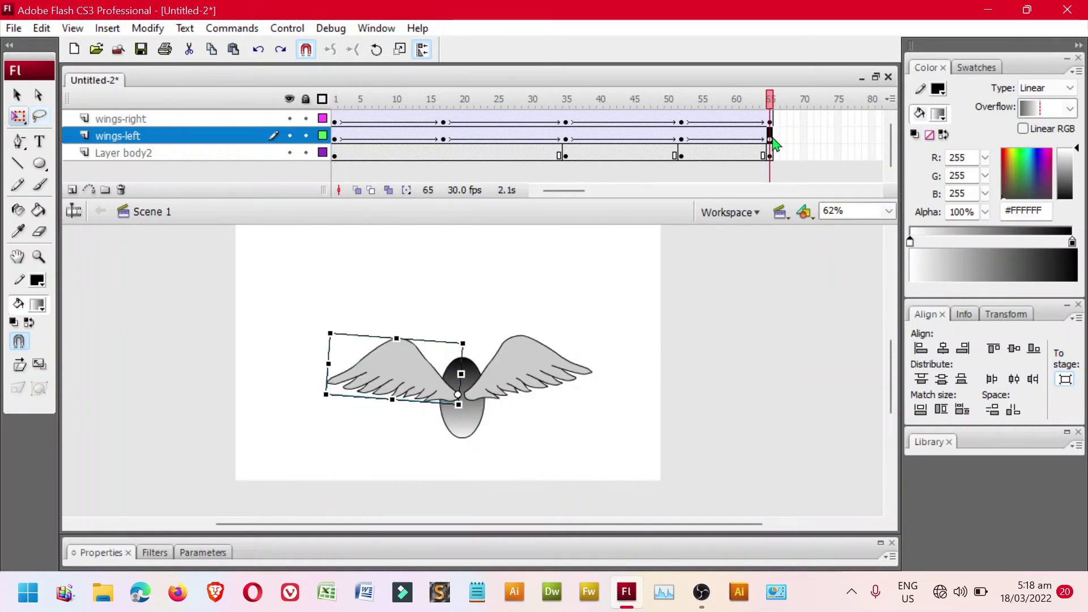
key(Delete)
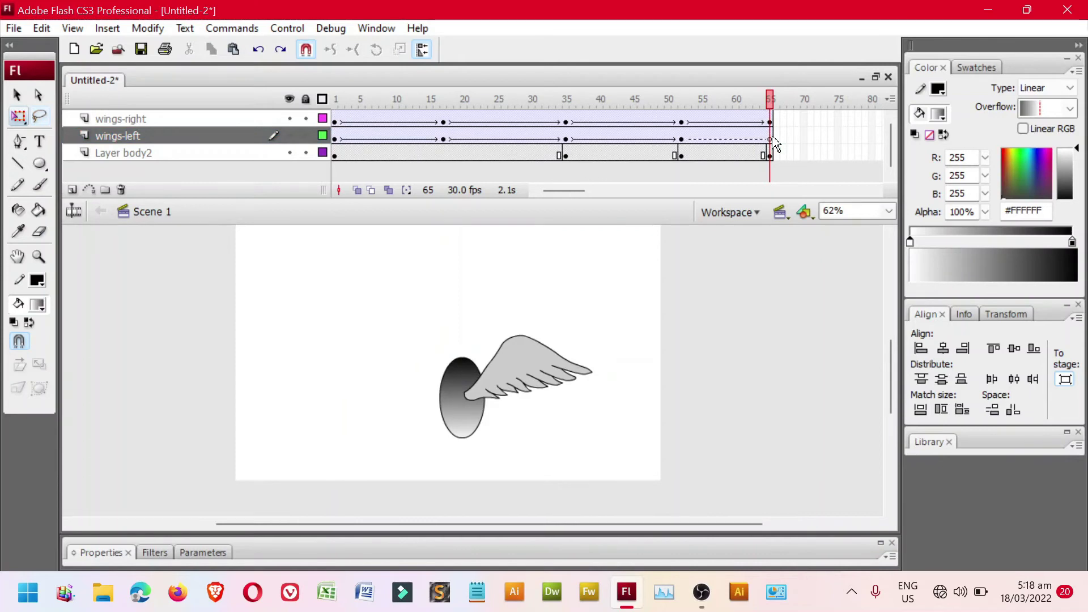
key(ctrl+z)
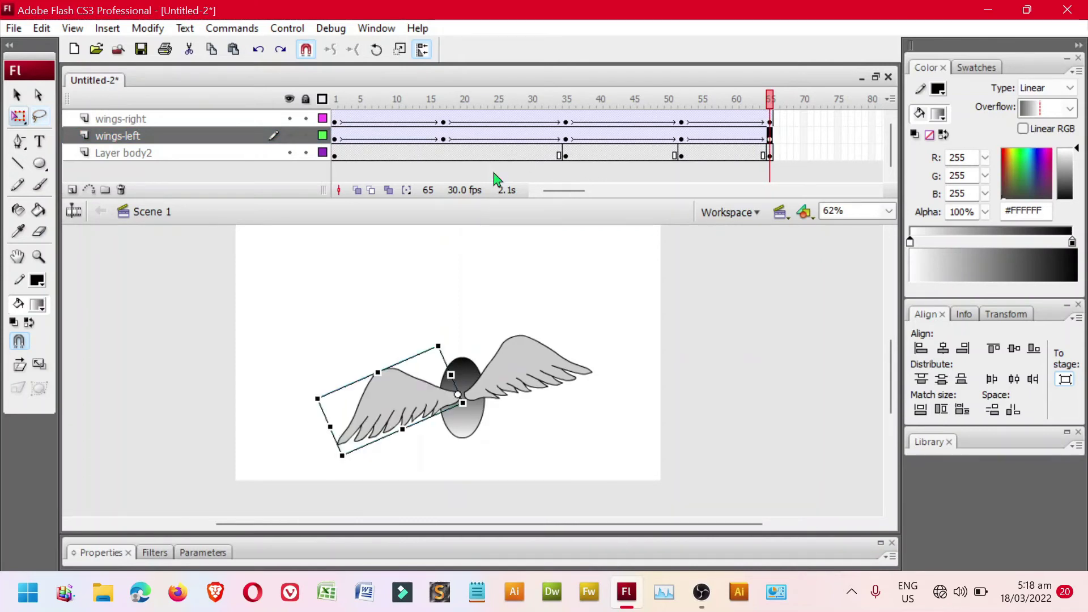
click(336, 122)
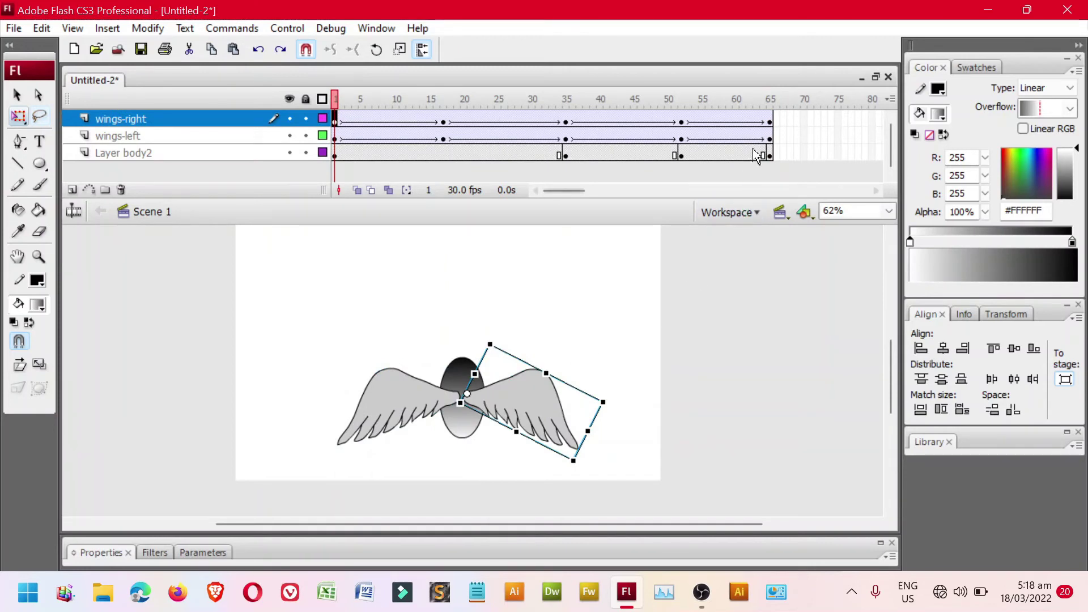
click(770, 122)
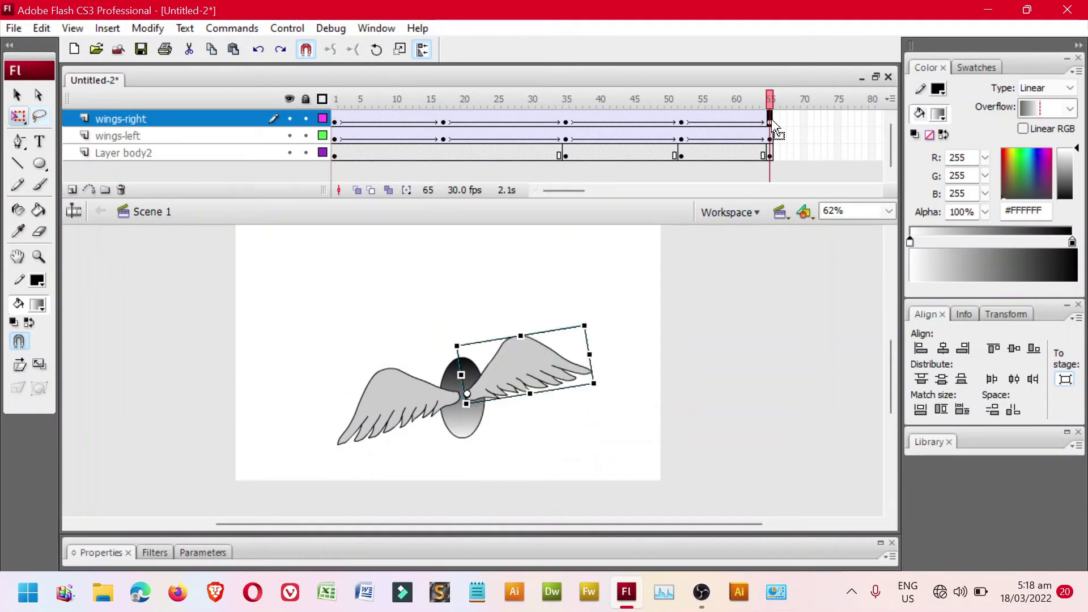
key(Delete)
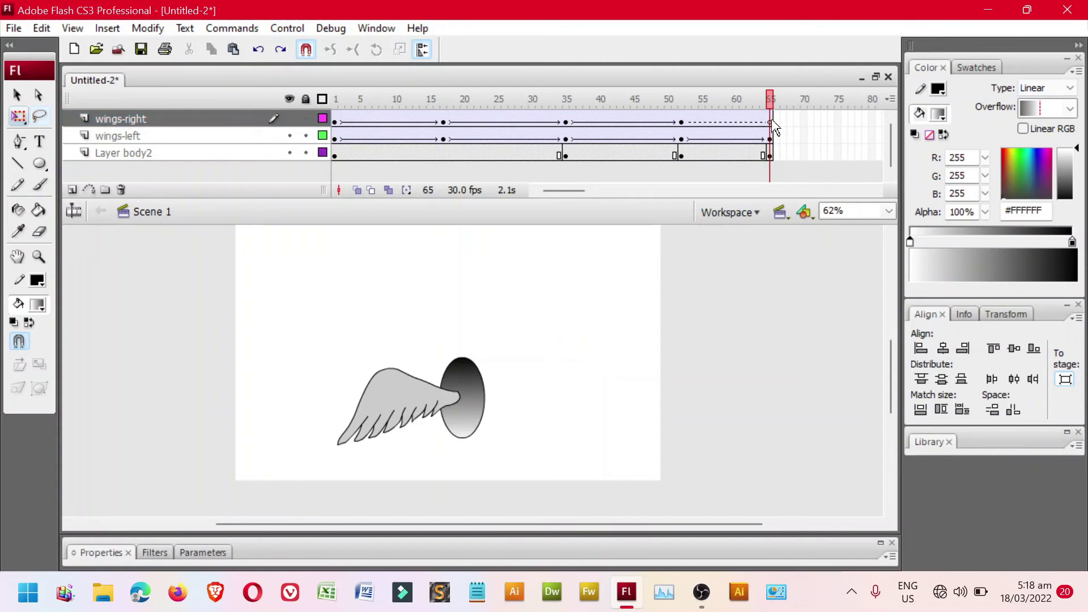
key(ctrl+z)
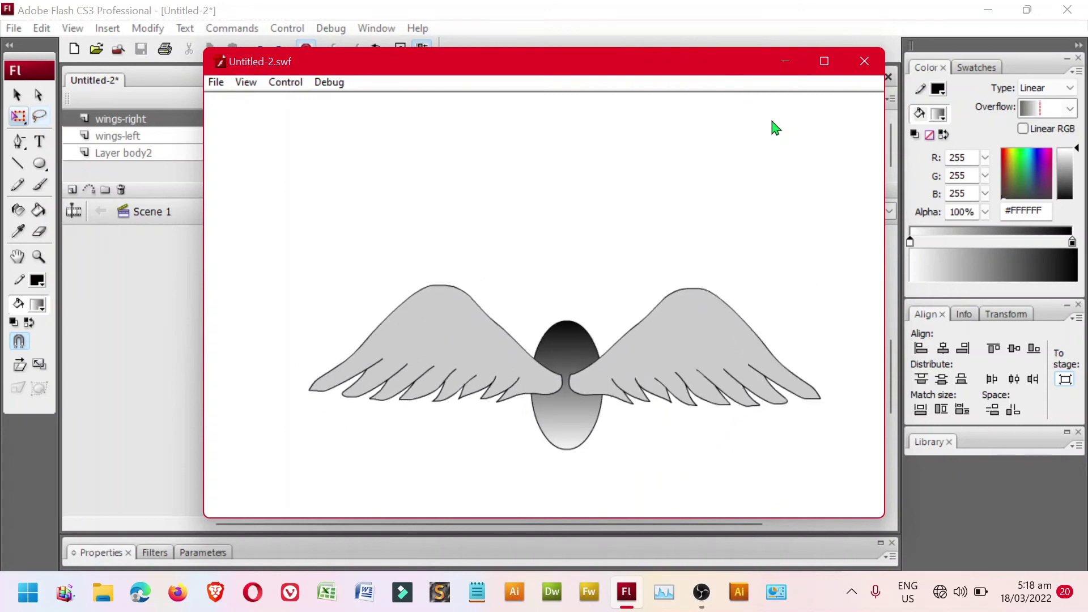
click(865, 61)
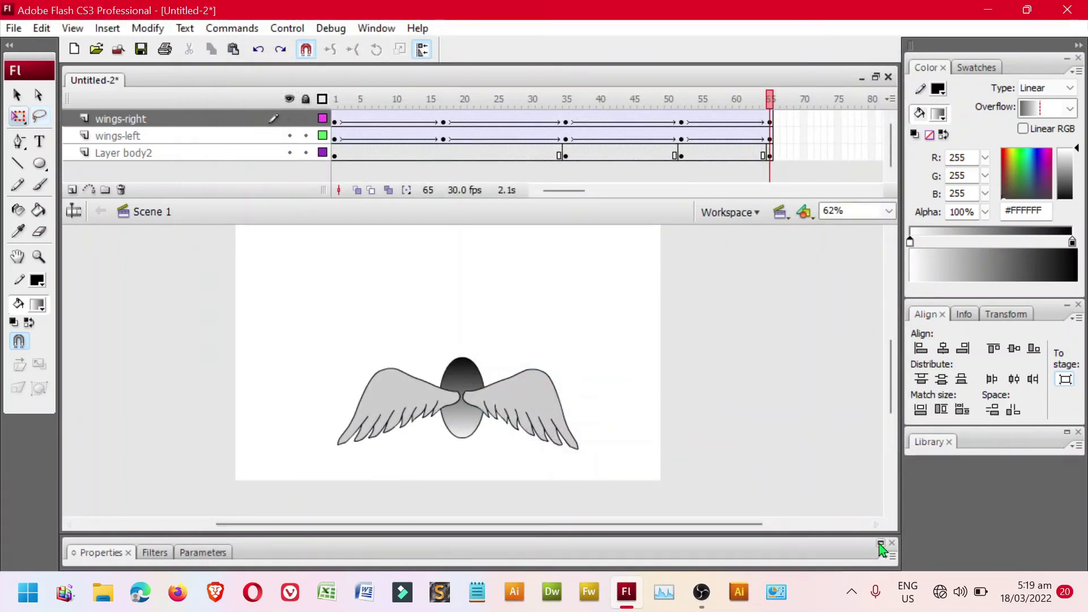
- Set the document frame rate to 65 fps in Properties
click(870, 546)
double_click(541, 481)
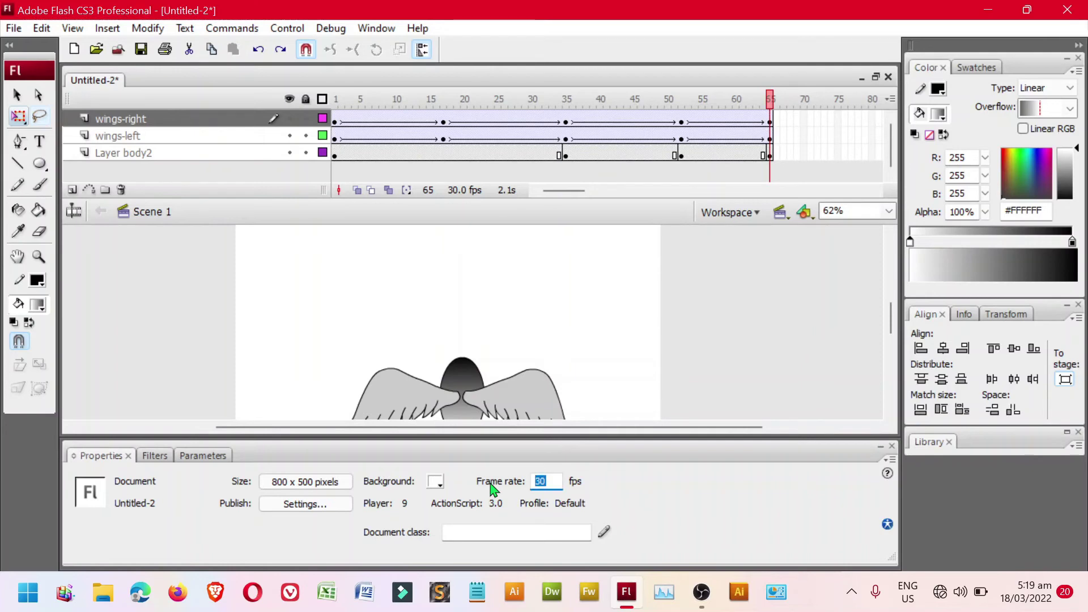
text(65)
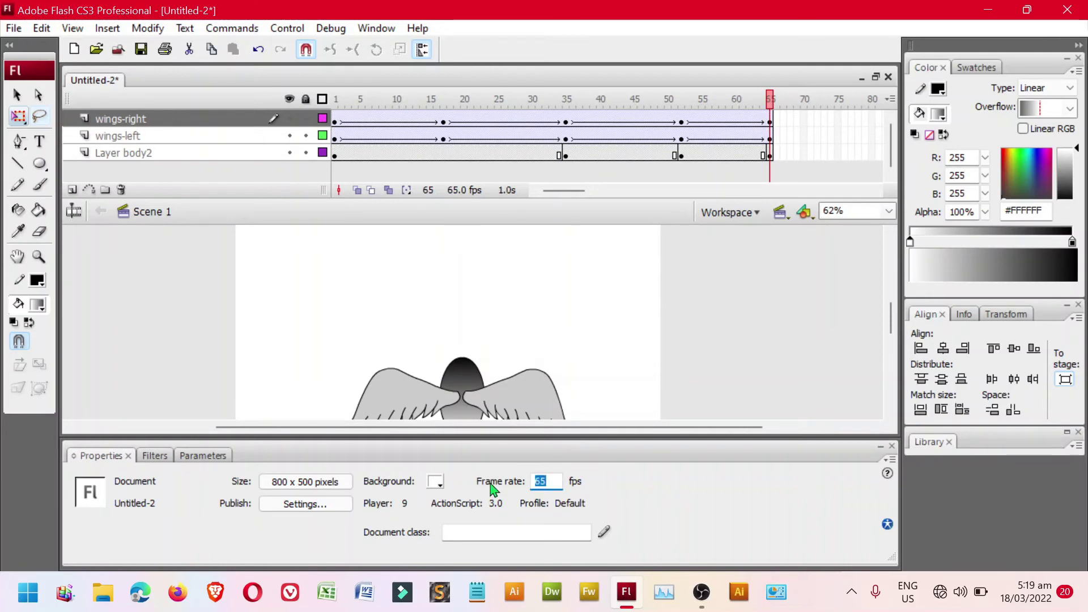
click(492, 488)
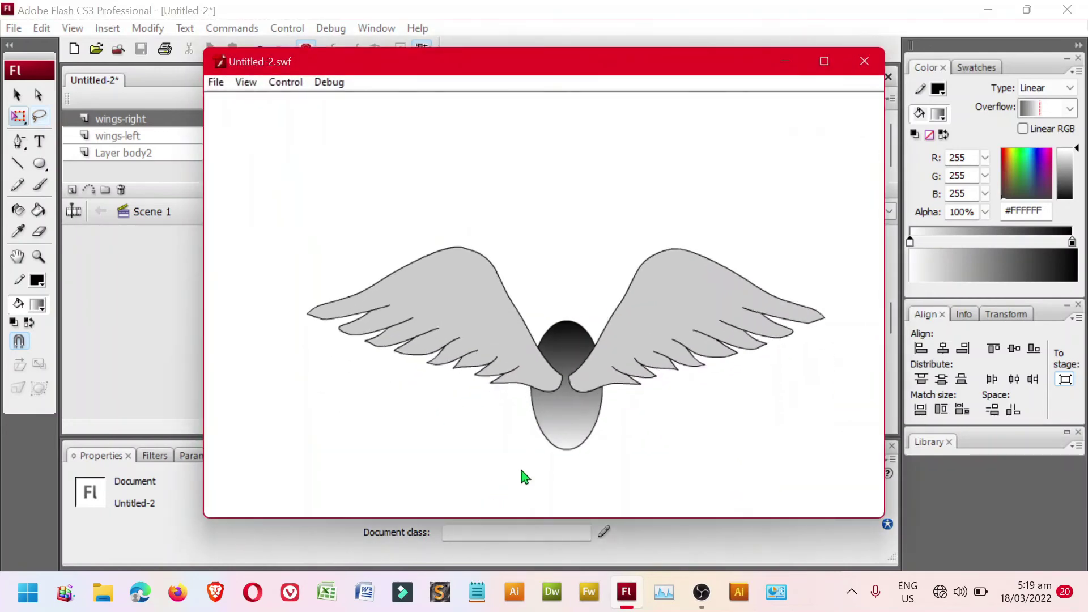
- Maximize the test playback, scale it with Show All, then close it
click(828, 56)
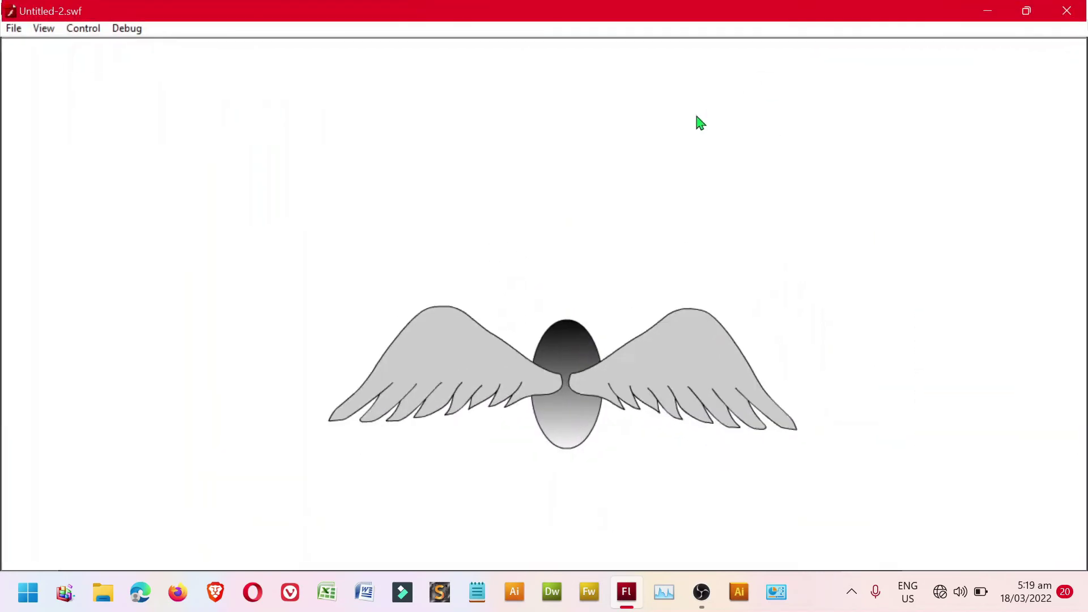
right_click(661, 130)
click(709, 197)
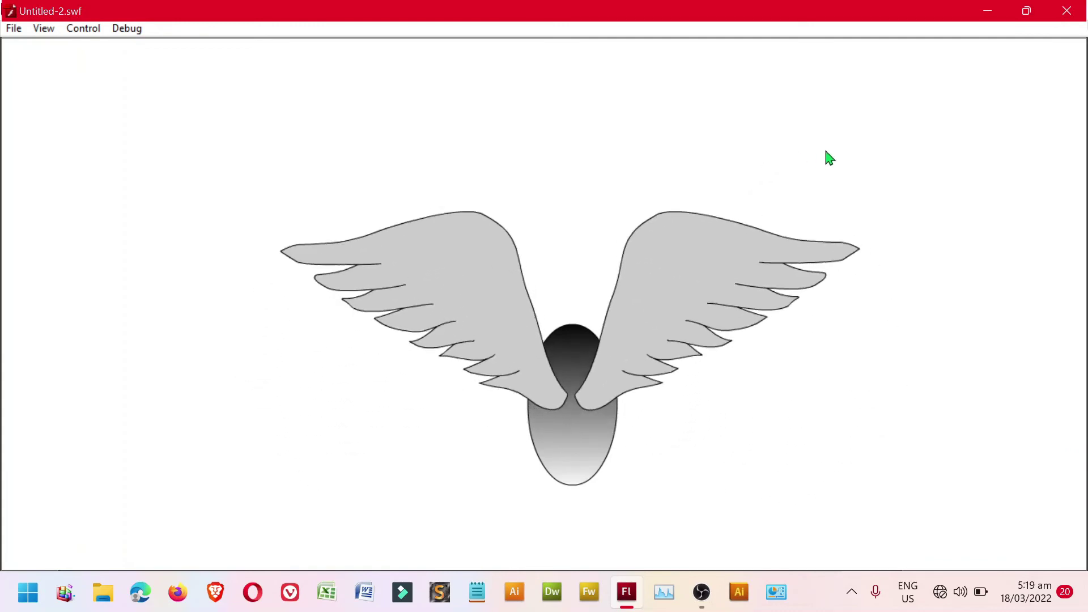
click(1067, 10)
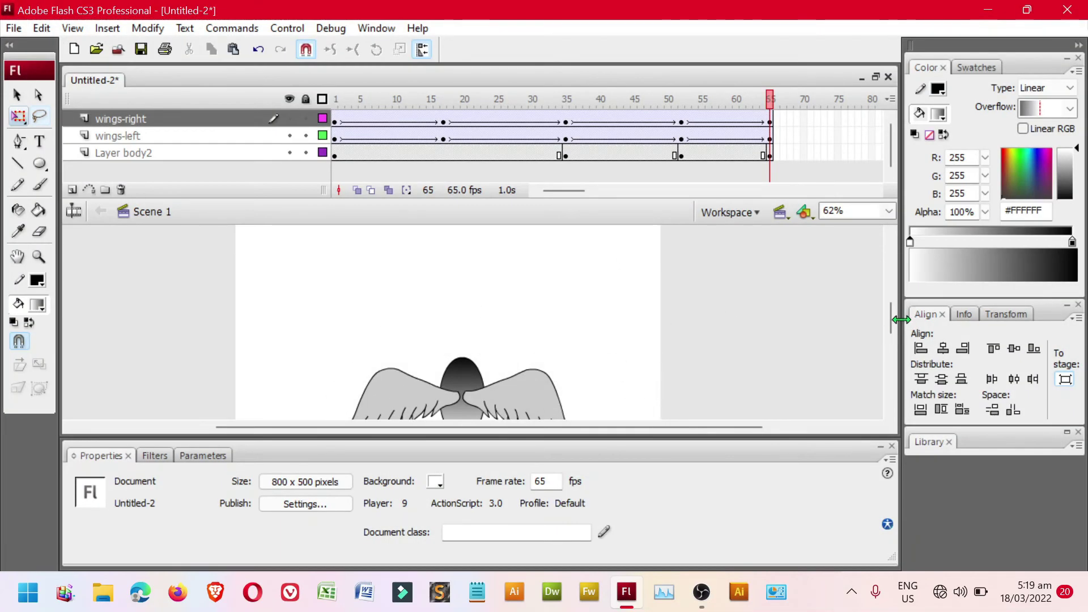
- Set the frame rate to 100 fps and test-play the wing animation
drag(564, 483, 497, 487)
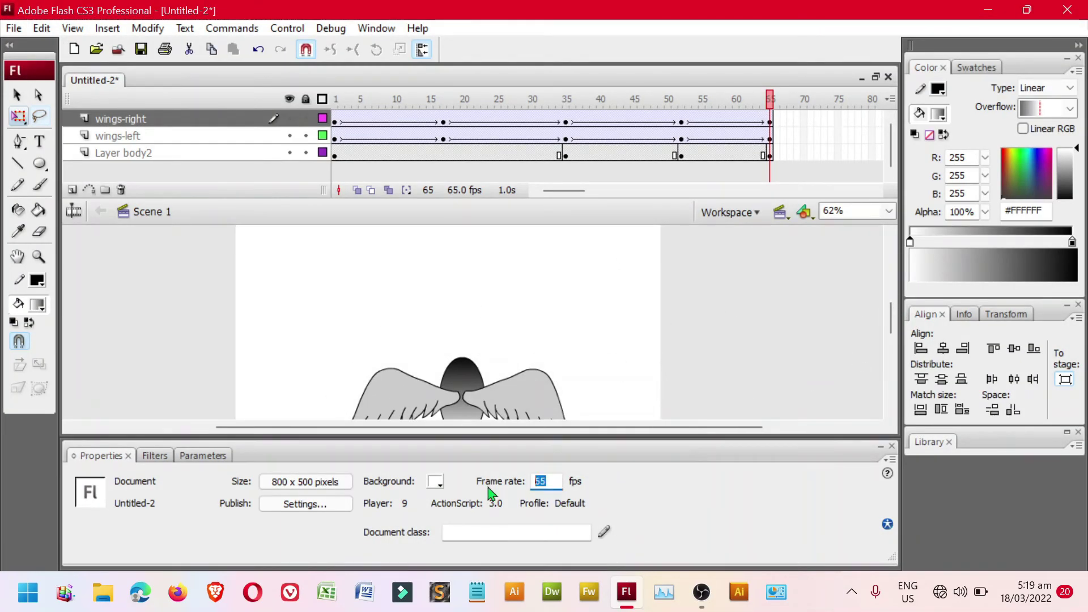
text(100)
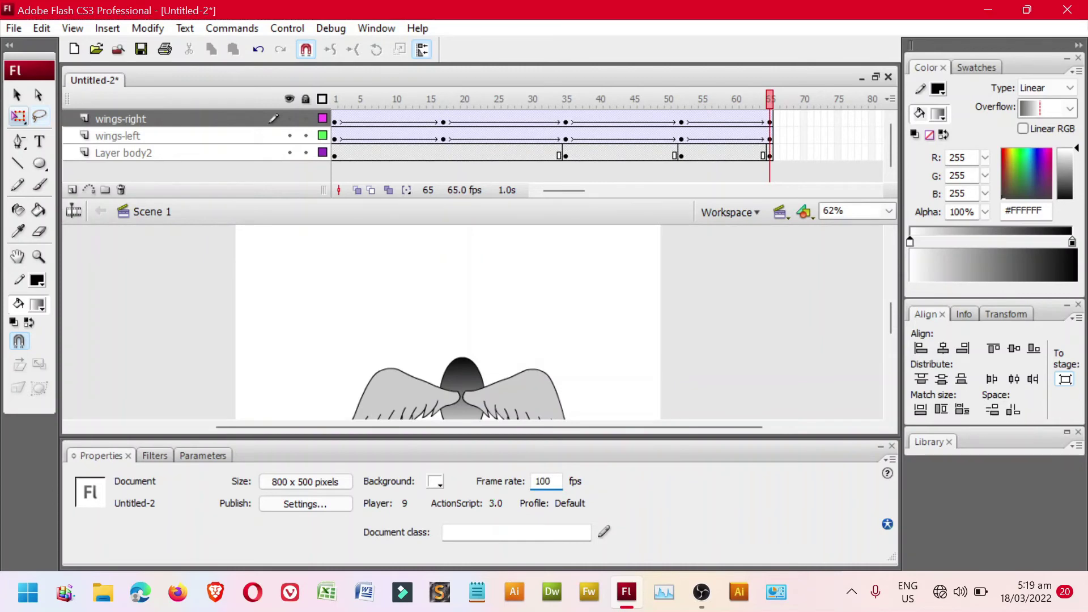
key(Return)
key(ctrl+Return)
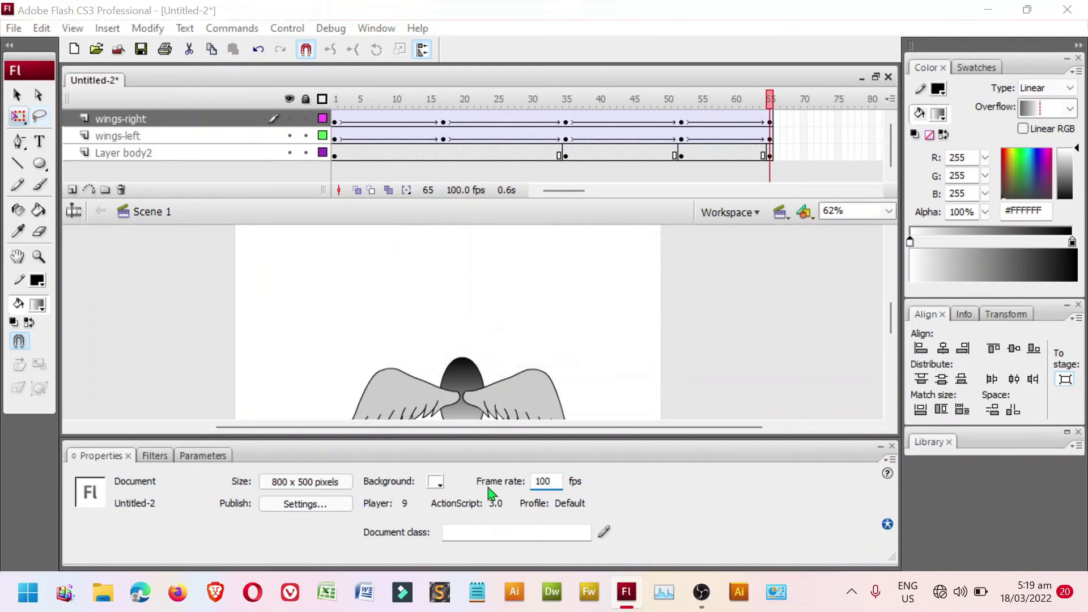